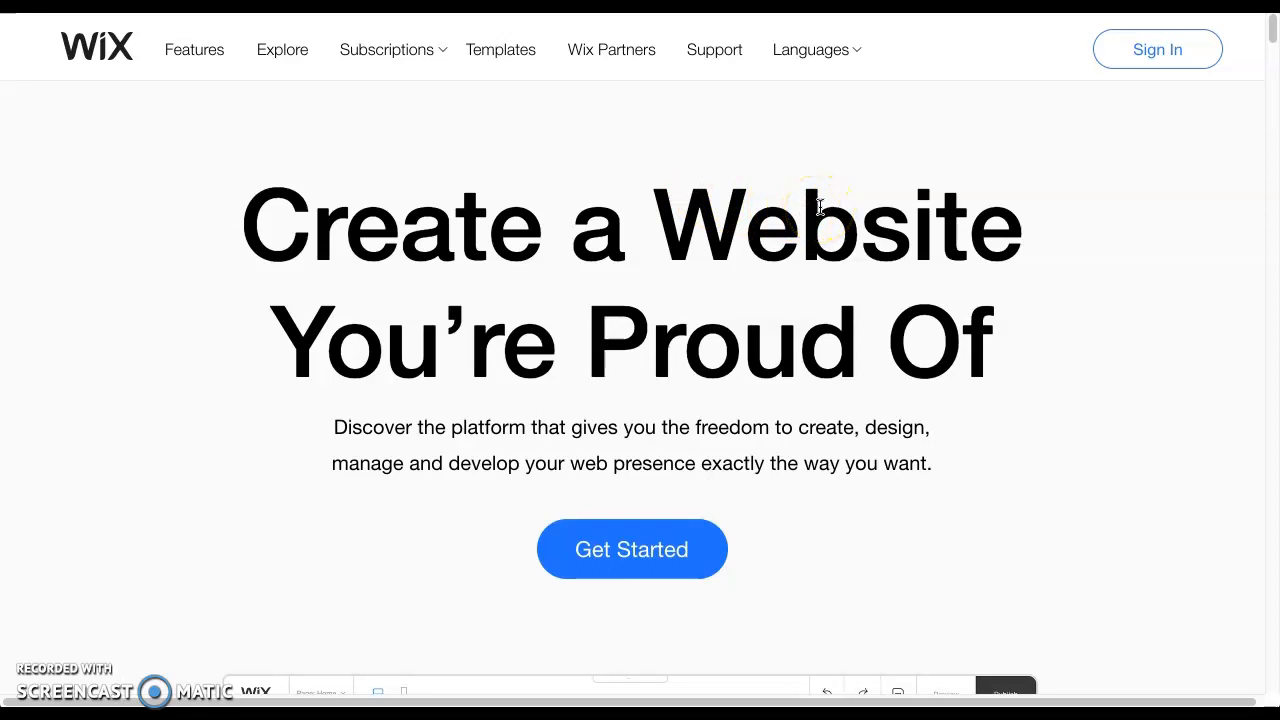
Step: Sign in to Wix with the Gmail-based Google account
left_click(1146, 49)
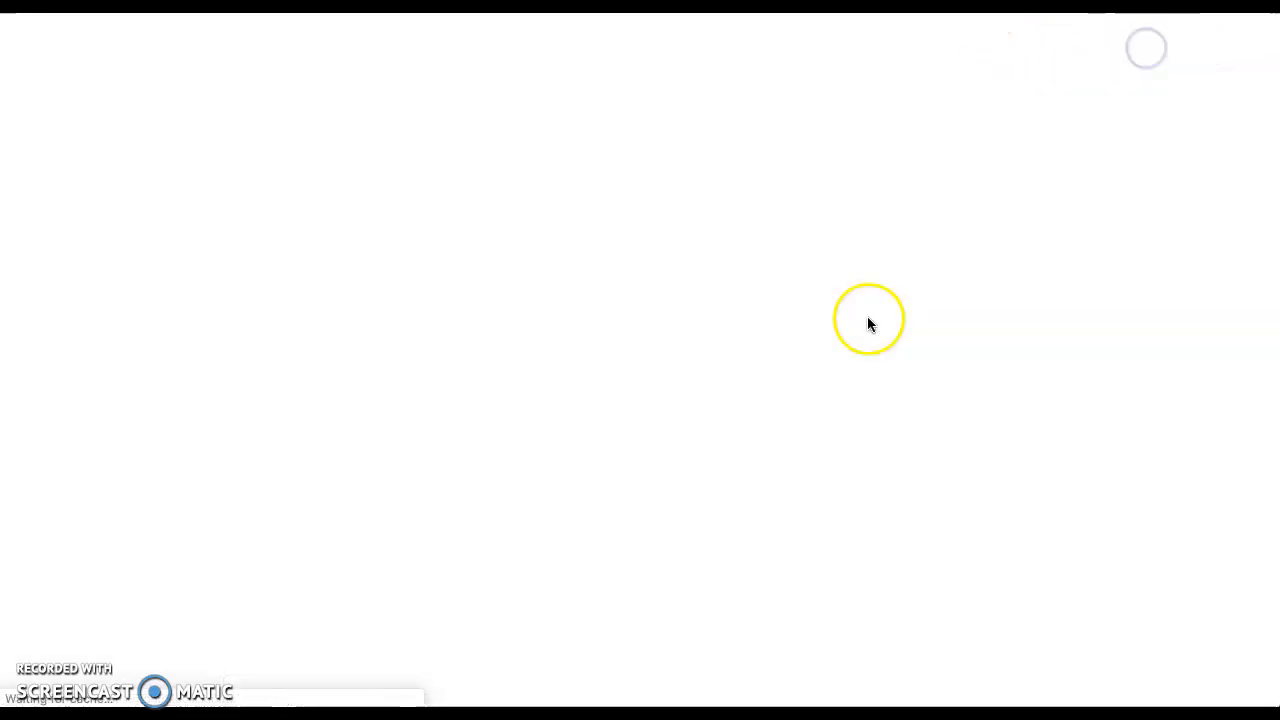
left_click(843, 395)
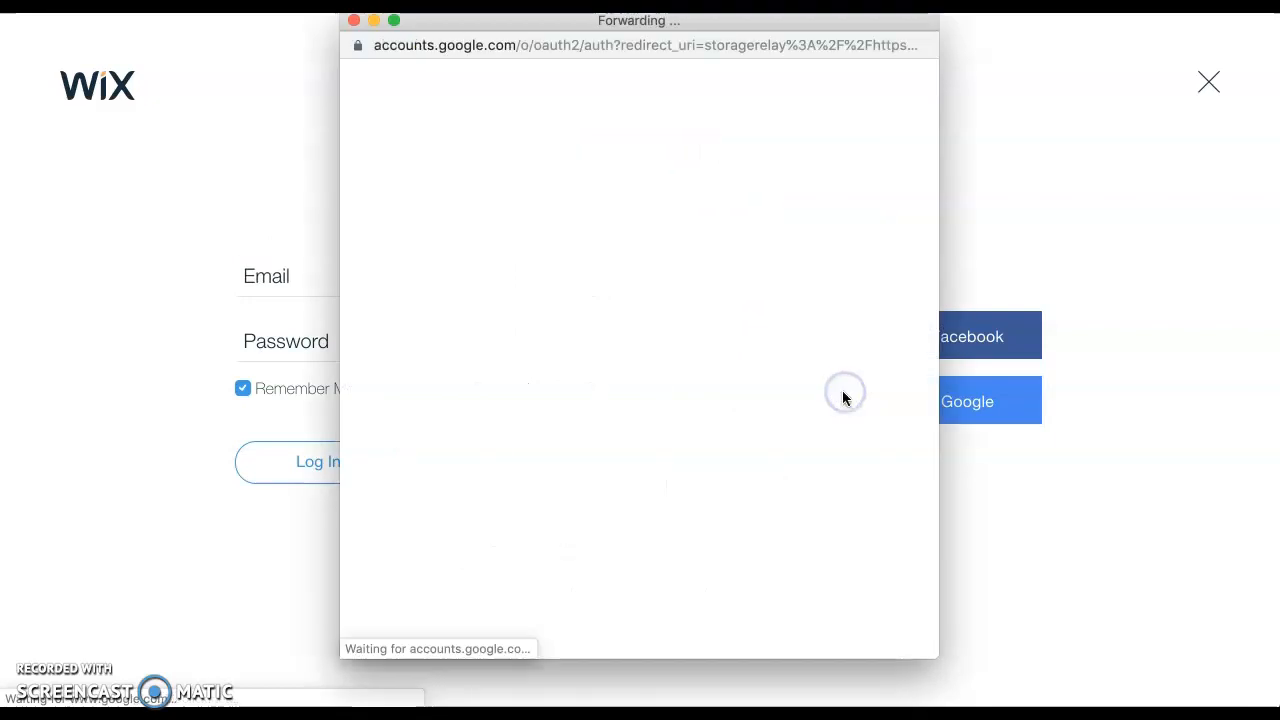
left_click(592, 272)
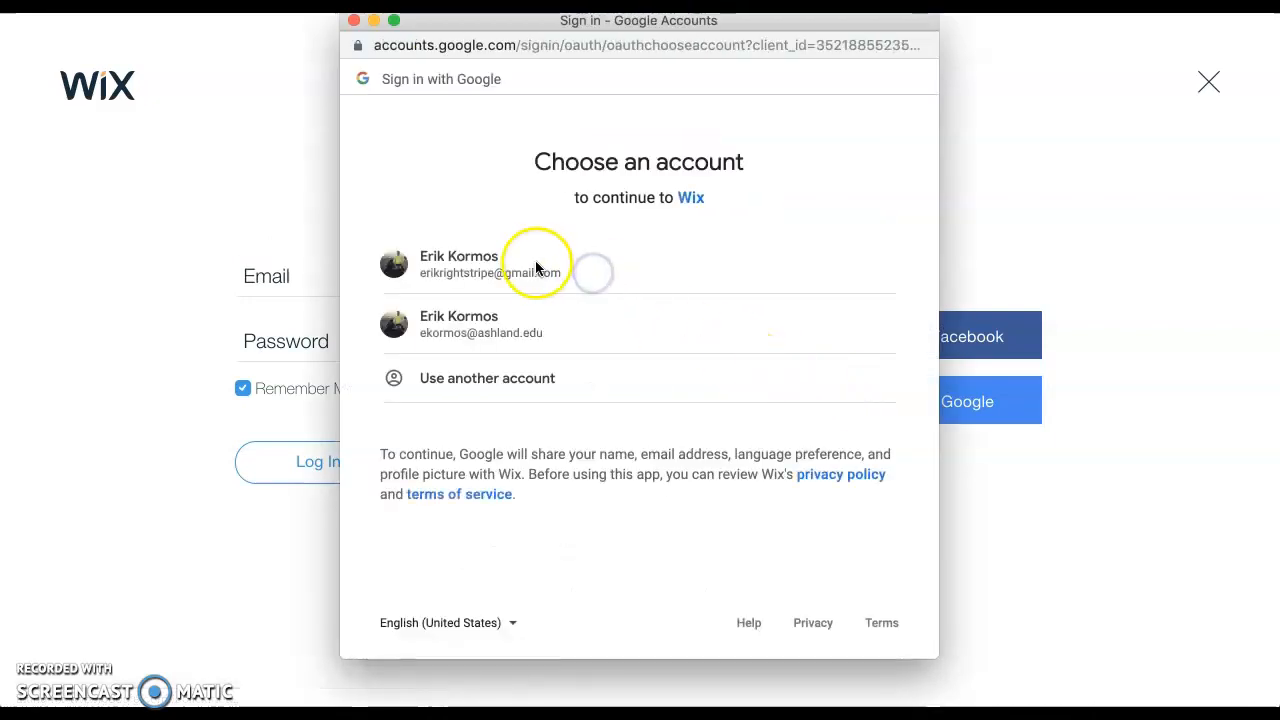
left_click(462, 270)
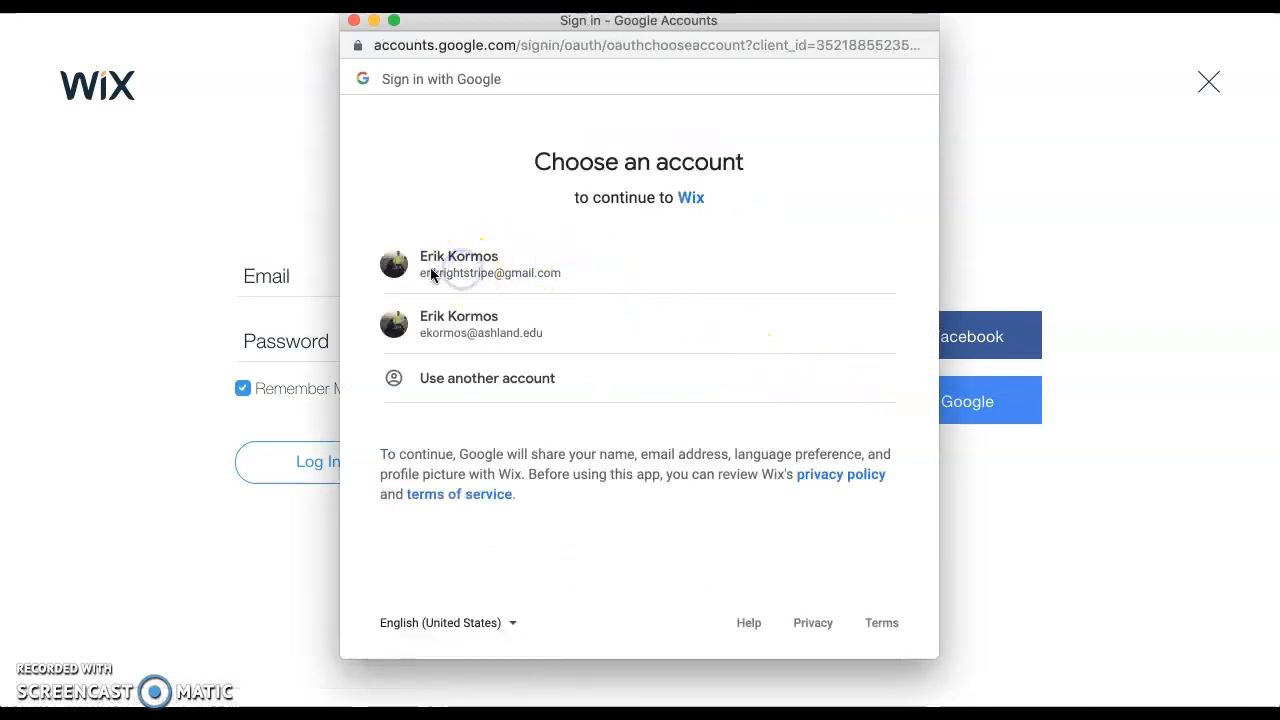
left_click(469, 268)
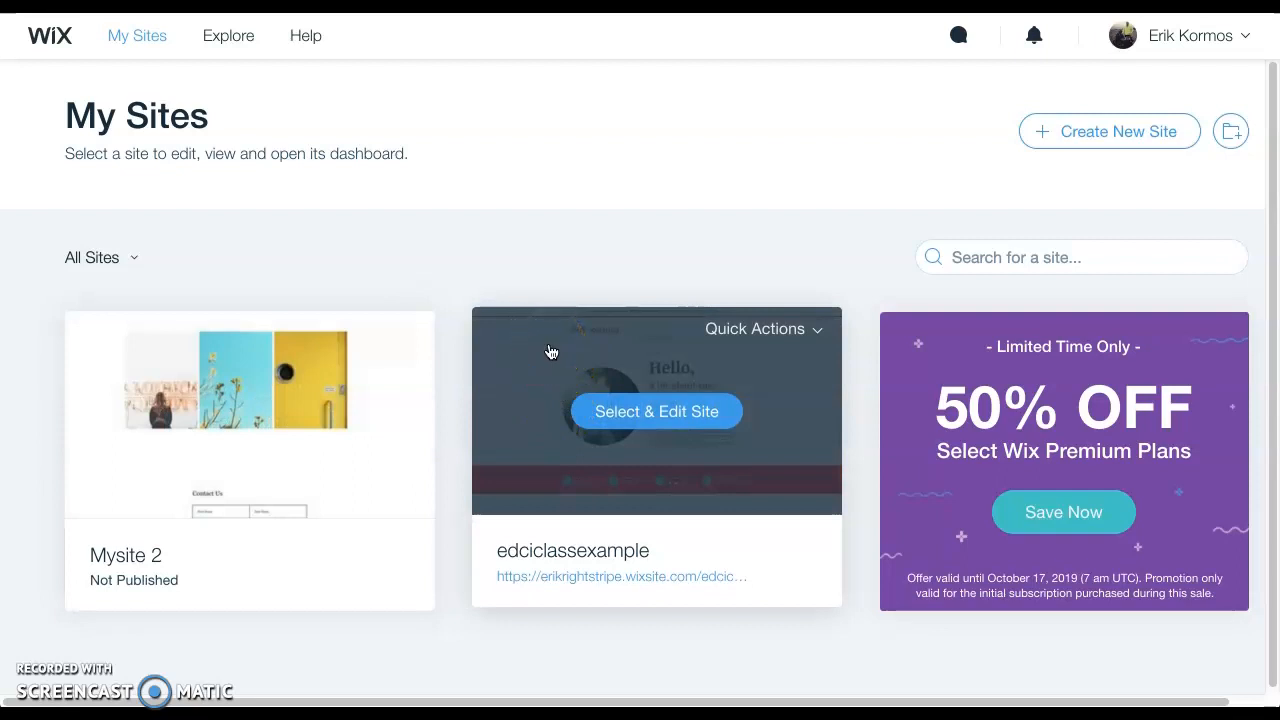
Step: Create a new site of the Portfolio & CV kind and choose to build it from a Wix Editor template
left_click(1122, 145)
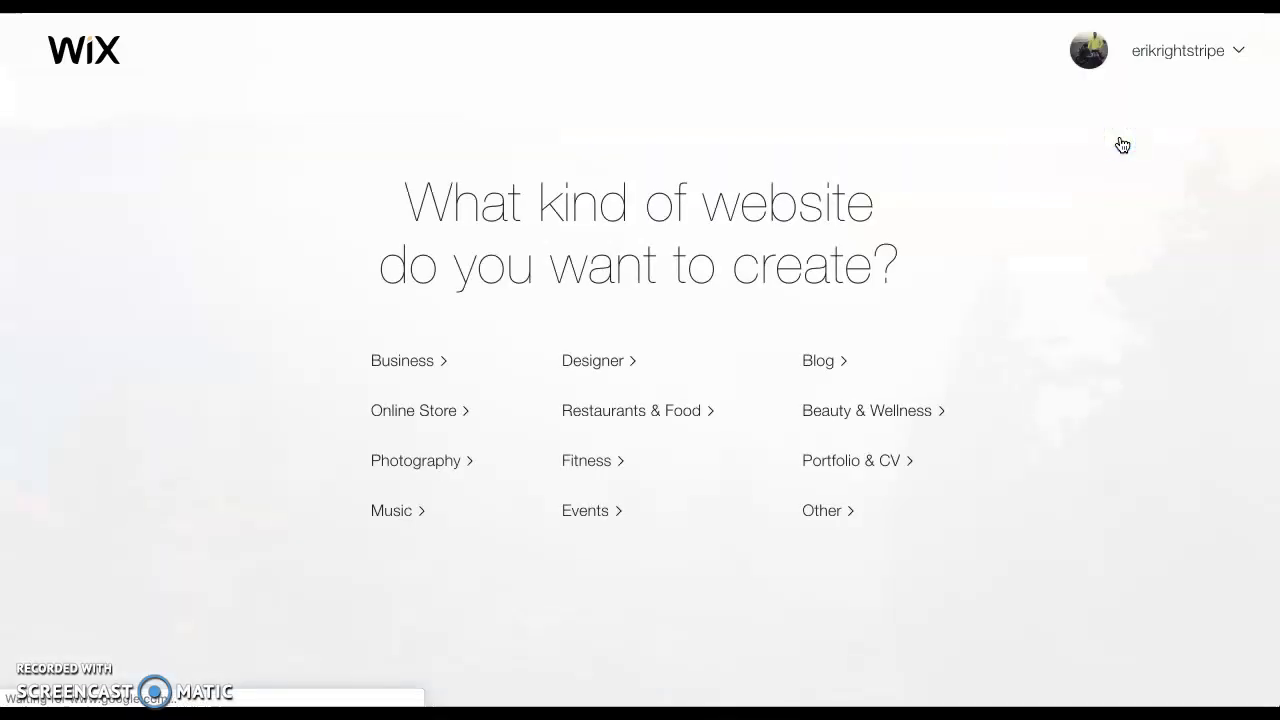
left_click(739, 219)
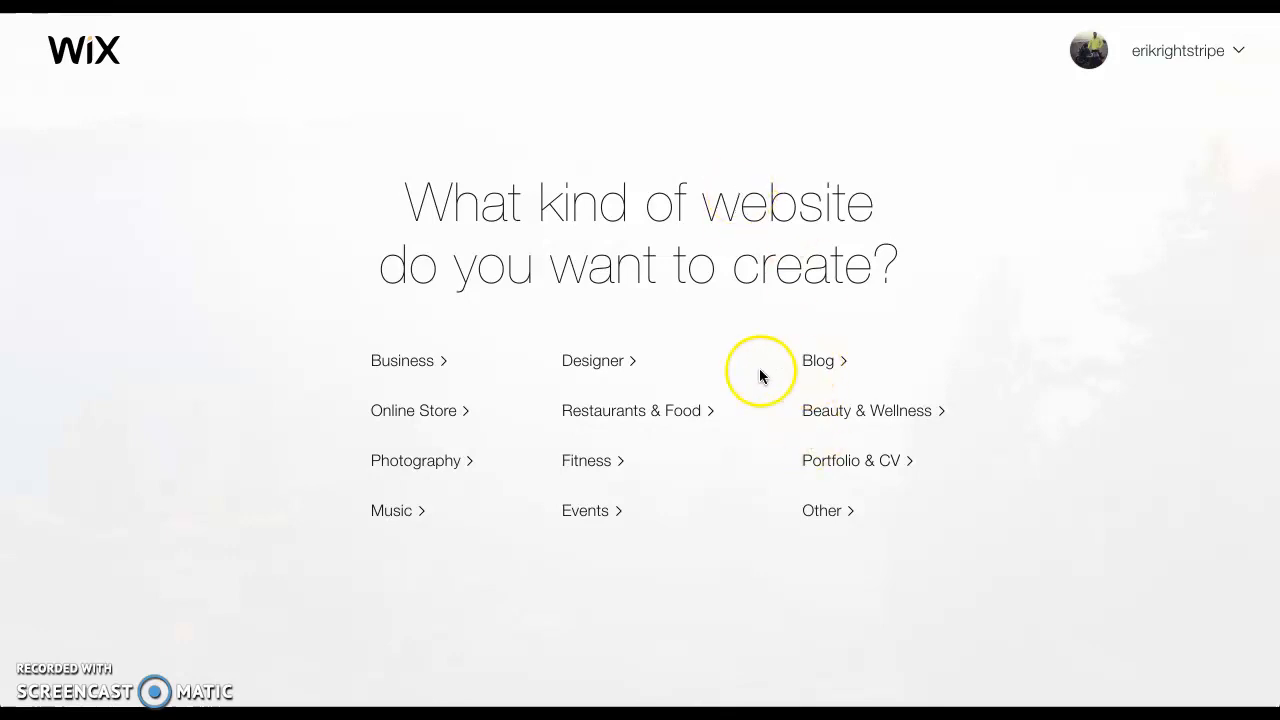
left_click(838, 463)
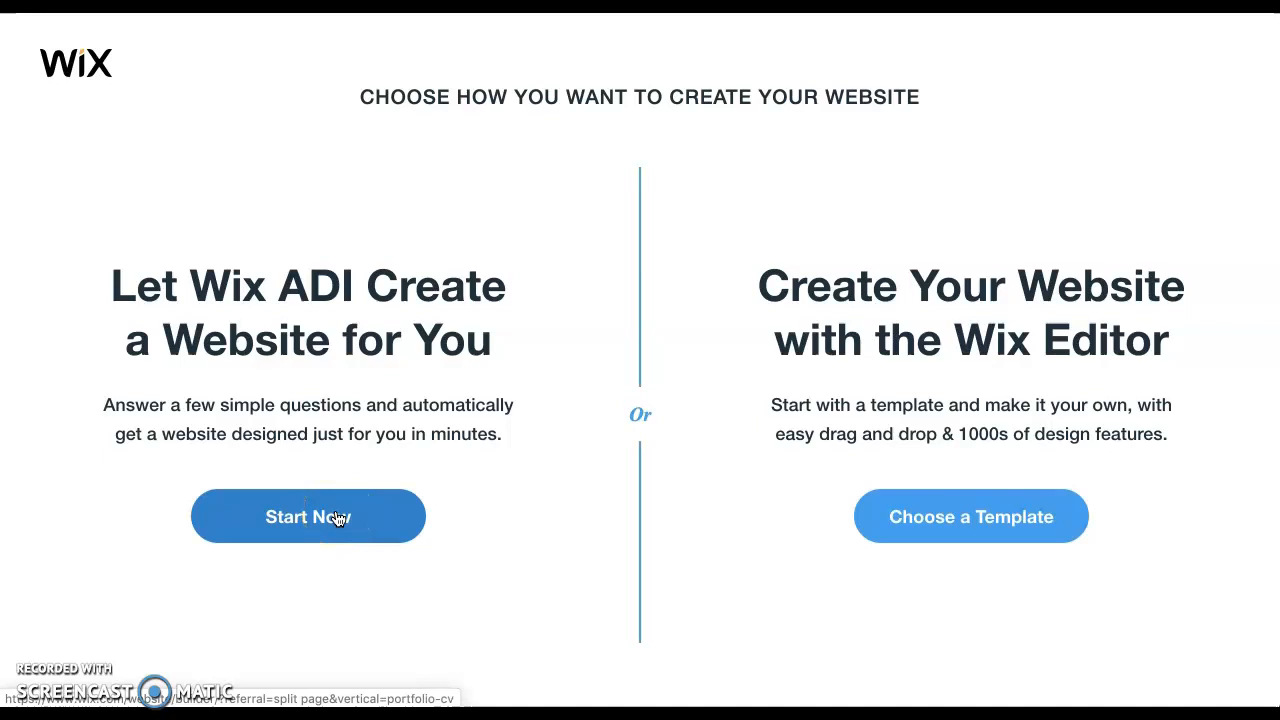
left_click(996, 537)
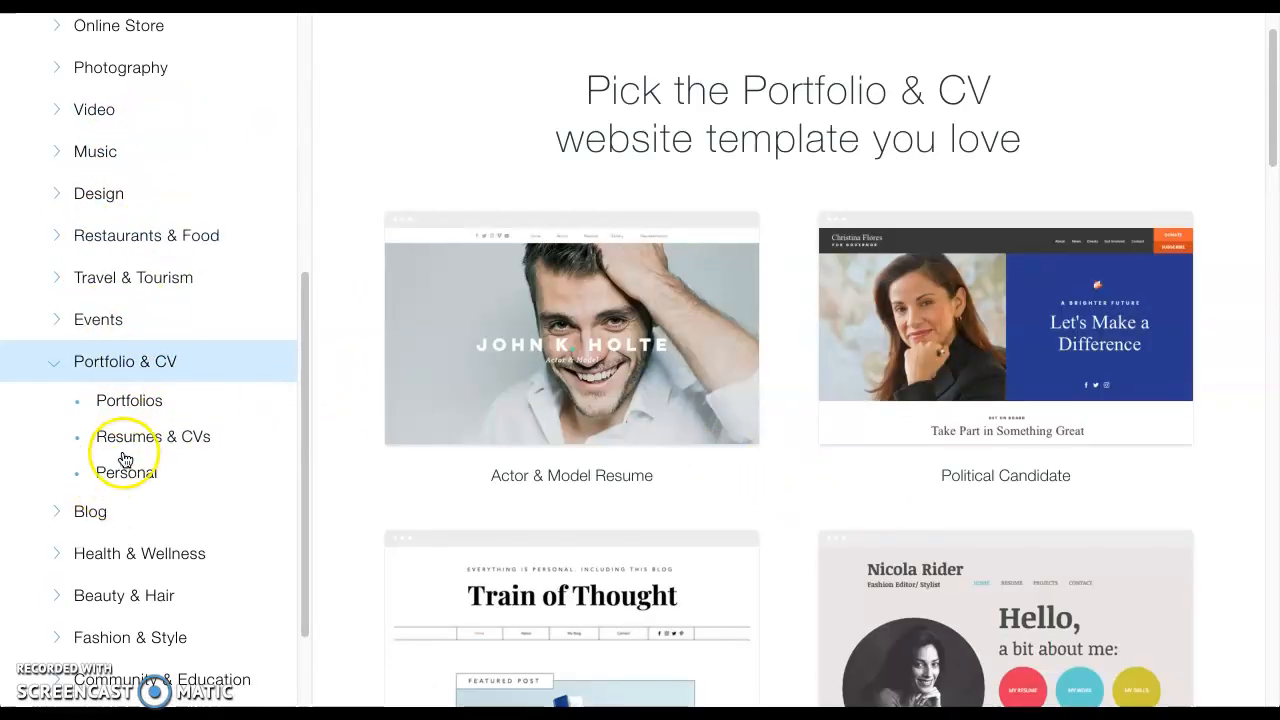
Step: Browse the Portfolio & CV website templates across more than one results page and look over the template categories
scroll(760, 450, "down", 6)
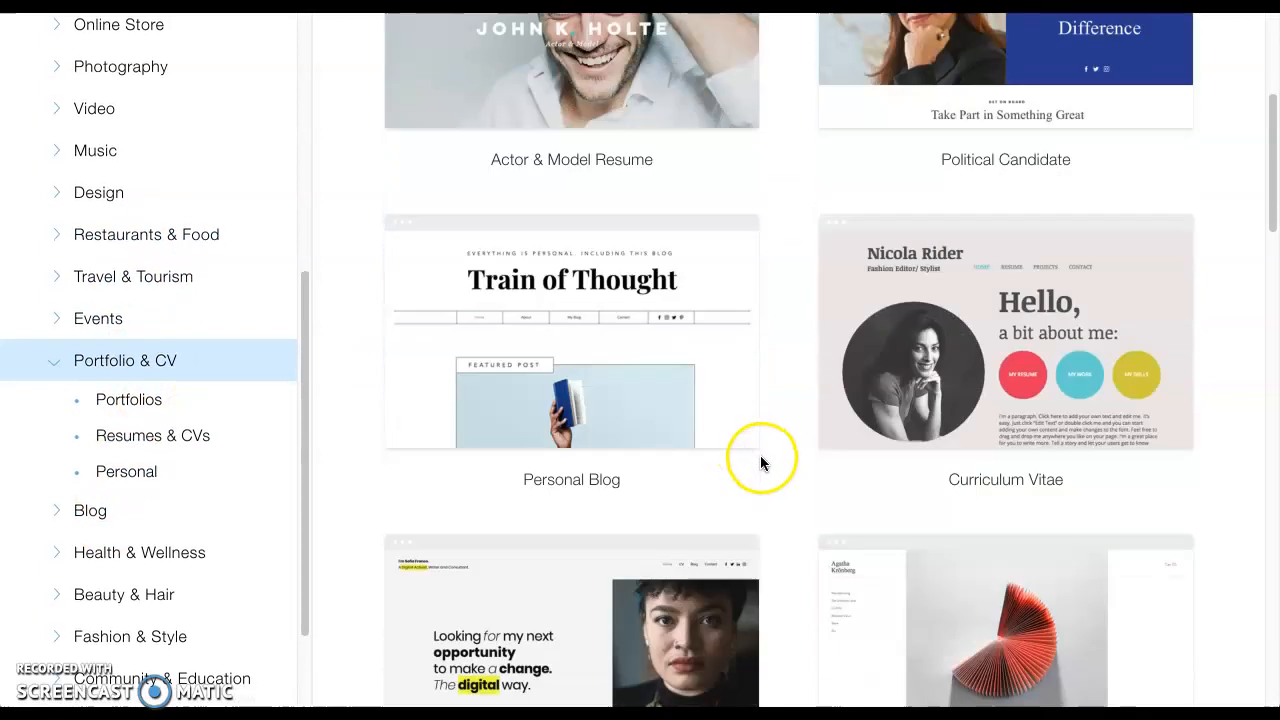
scroll(760, 462, "down", 7)
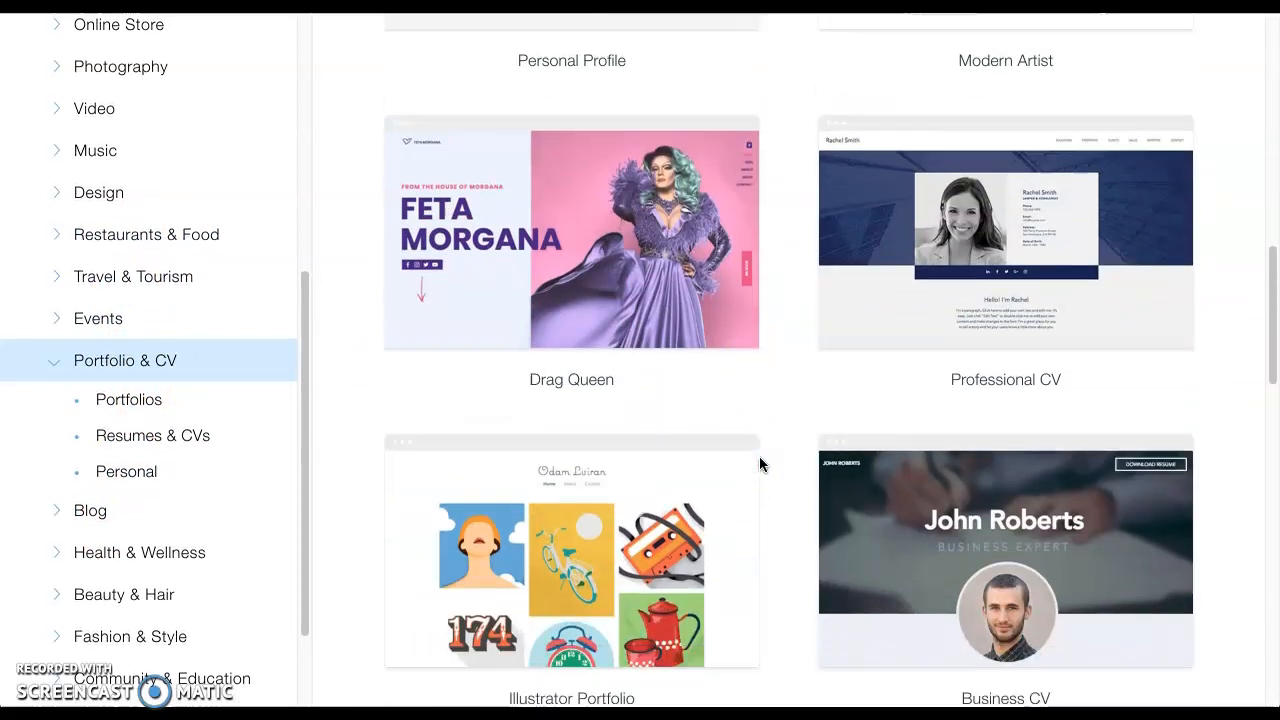
scroll(759, 464, "down", 6)
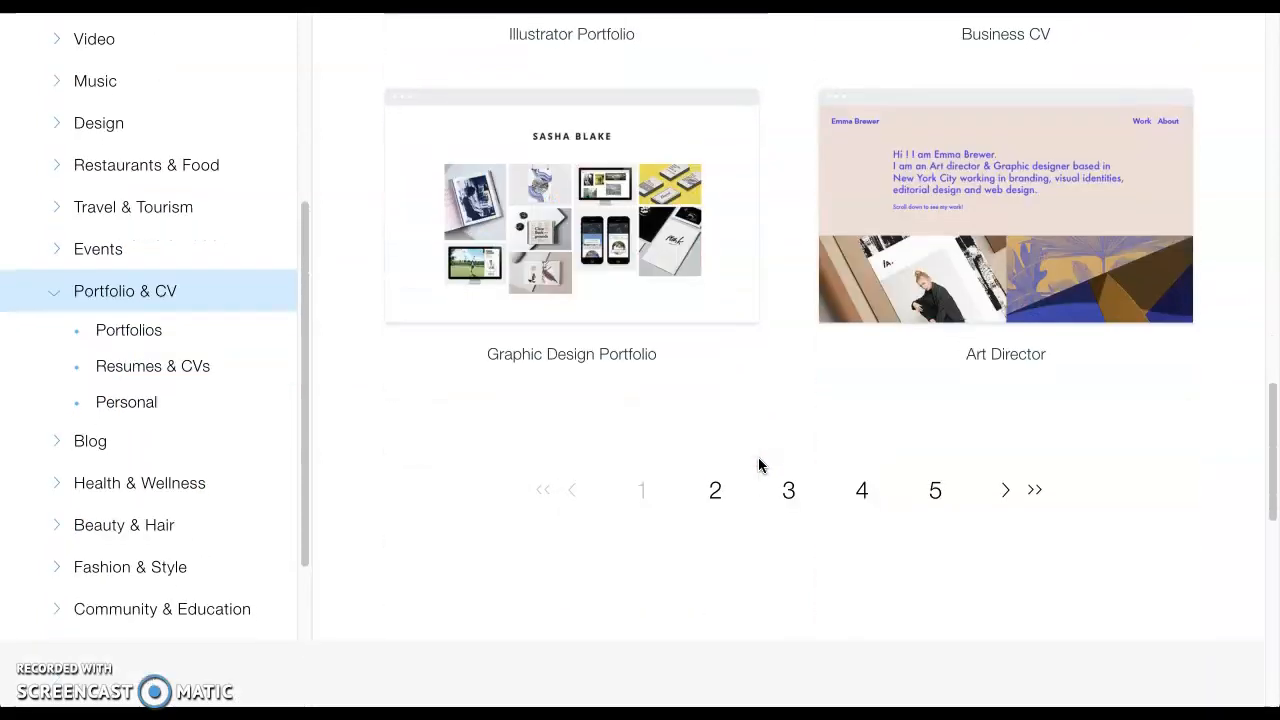
left_click(850, 348)
mouse_move(608, 371)
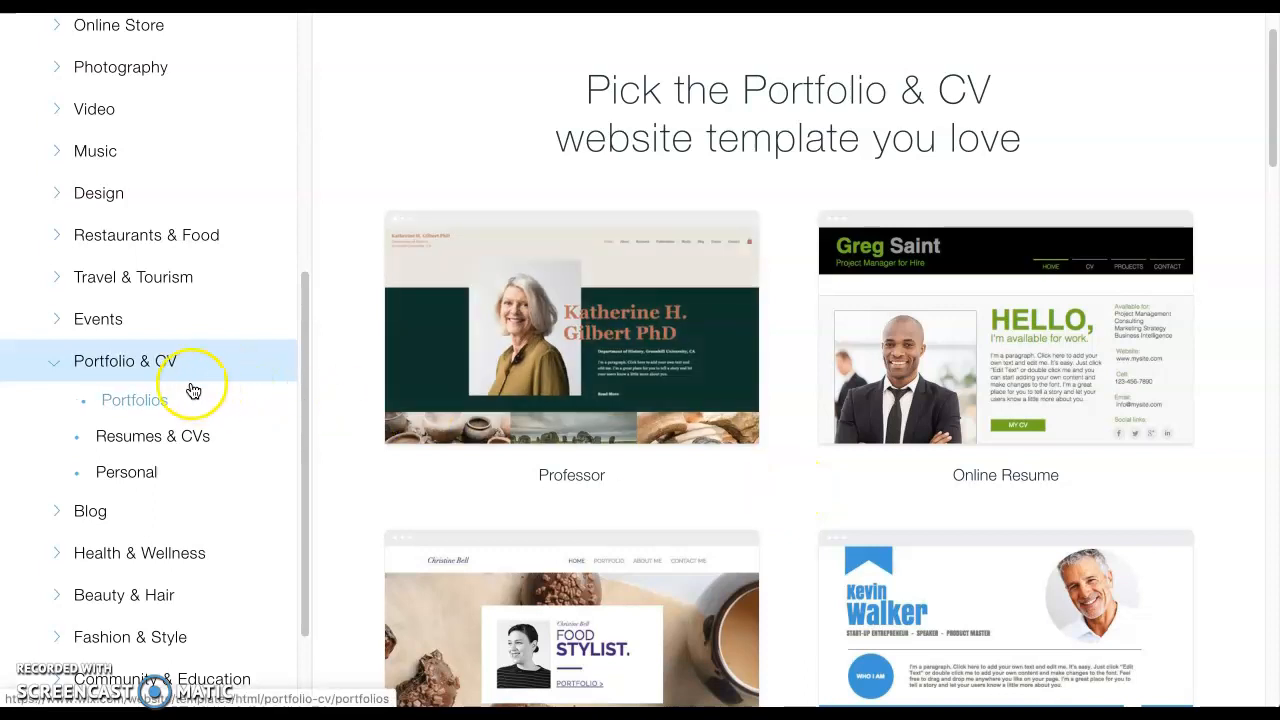
scroll(190, 388, "up", 5)
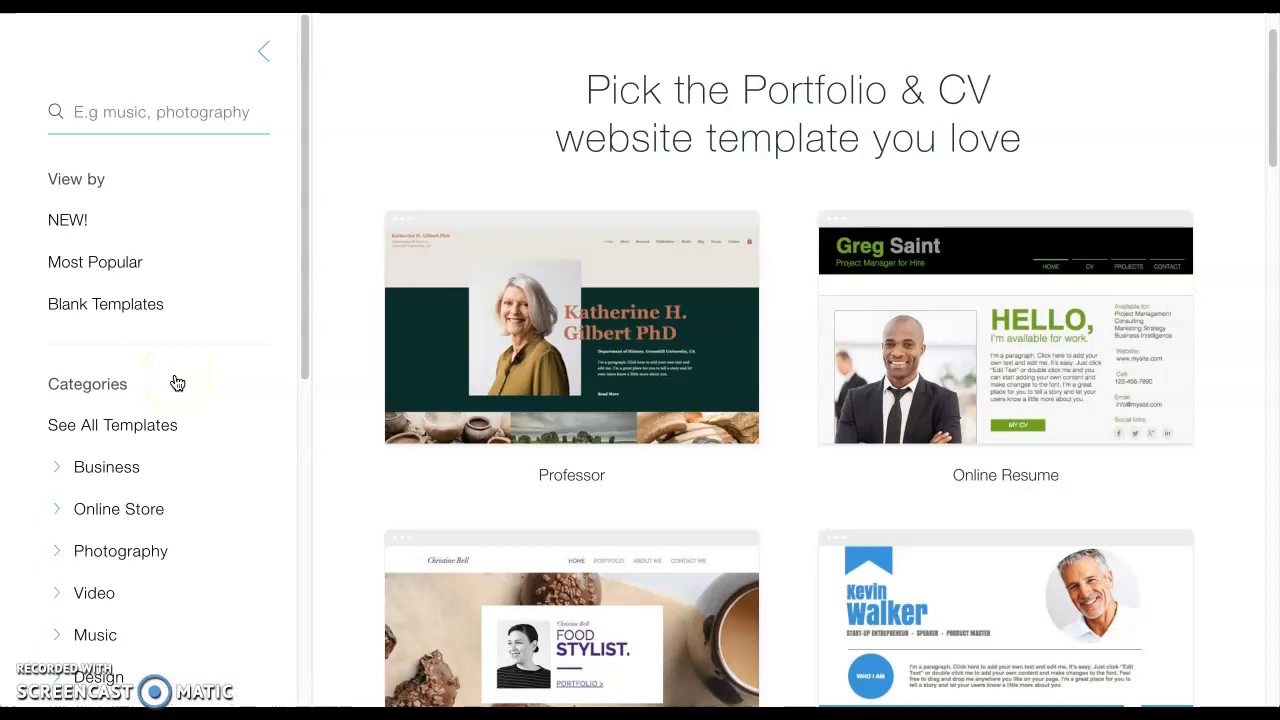
mouse_move(449, 374)
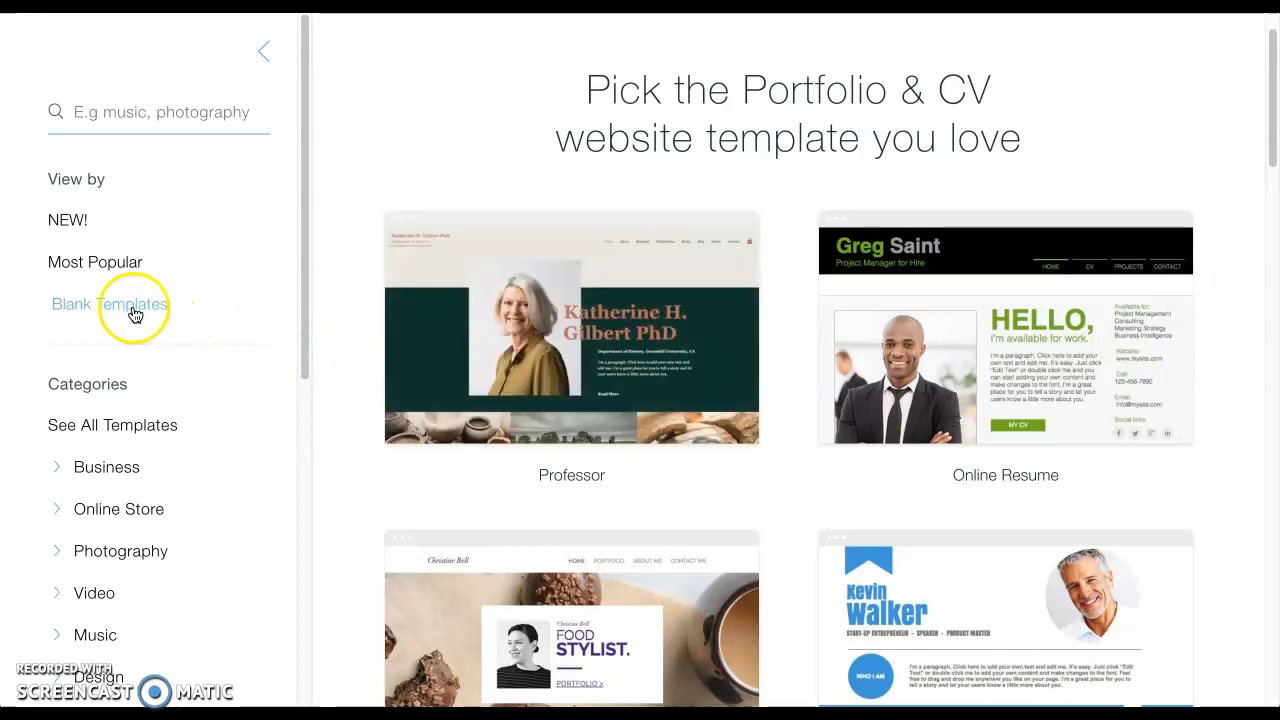
Step: Show the blank templates and open the Start from Scratch template in the editor
left_click(134, 312)
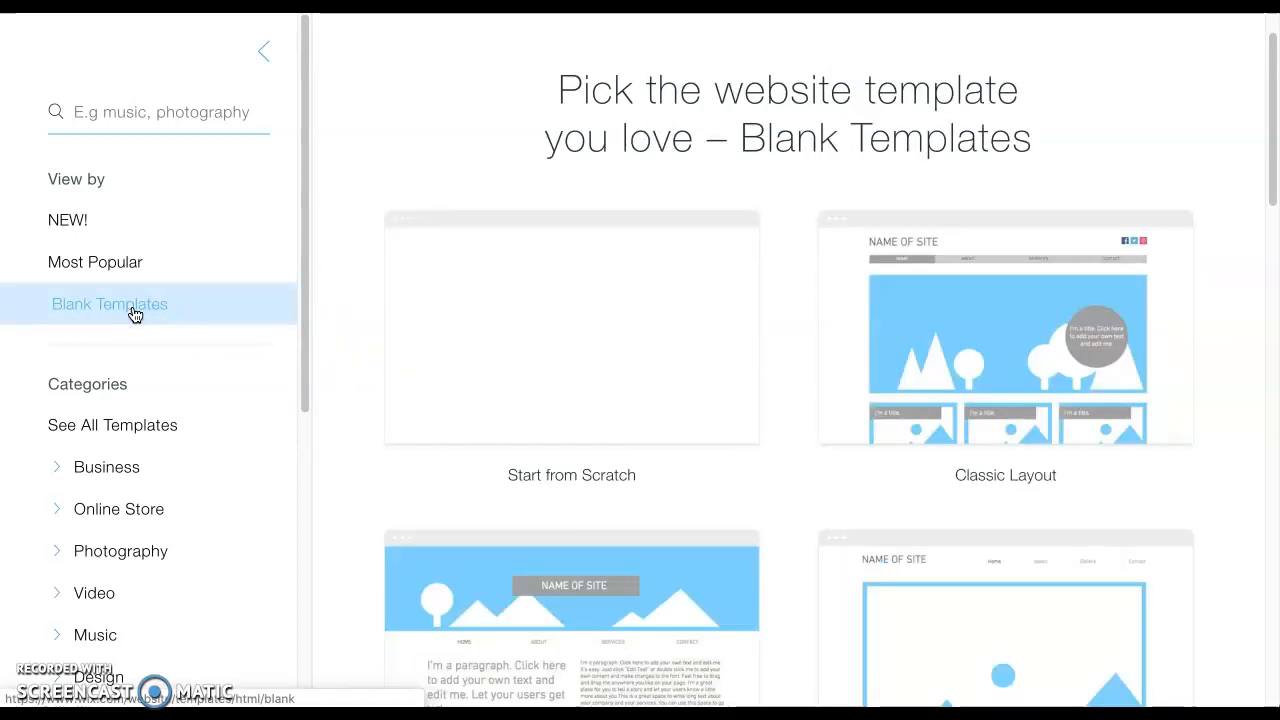
mouse_move(537, 366)
left_click(569, 308)
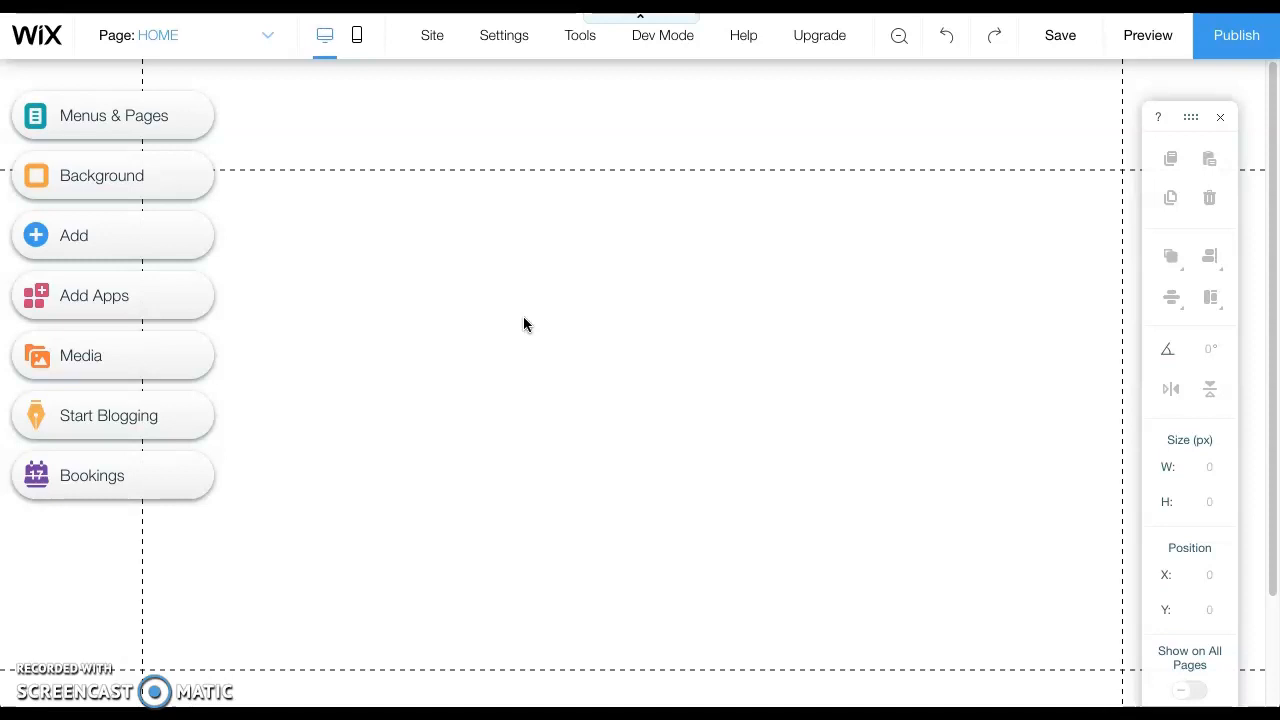
Step: Add a page named "About Me" to the site menu
left_click(263, 41)
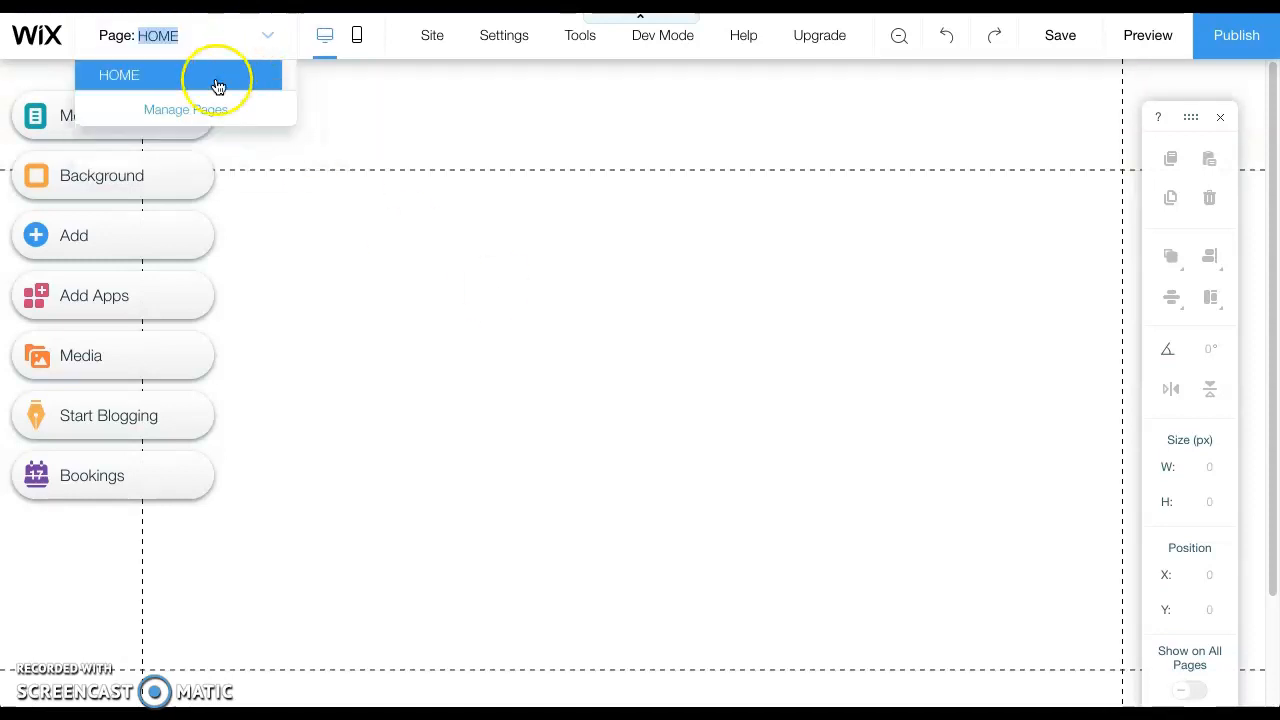
left_click(196, 112)
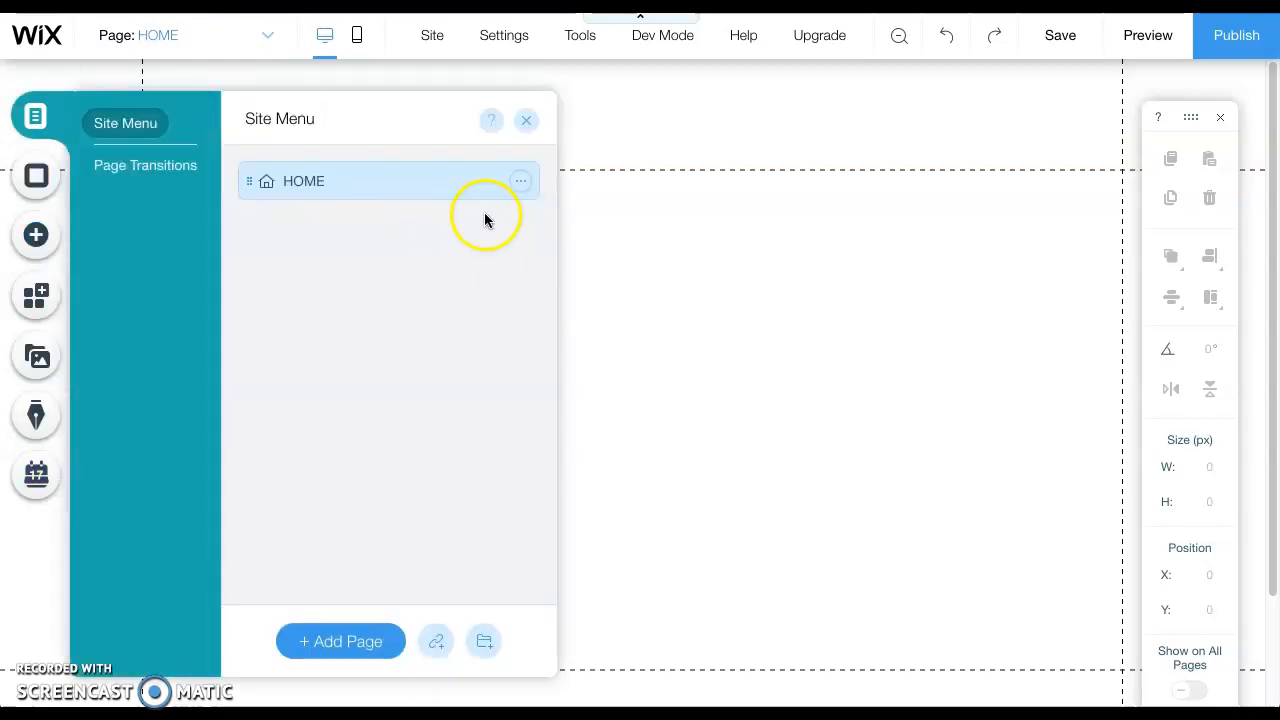
left_click(366, 655)
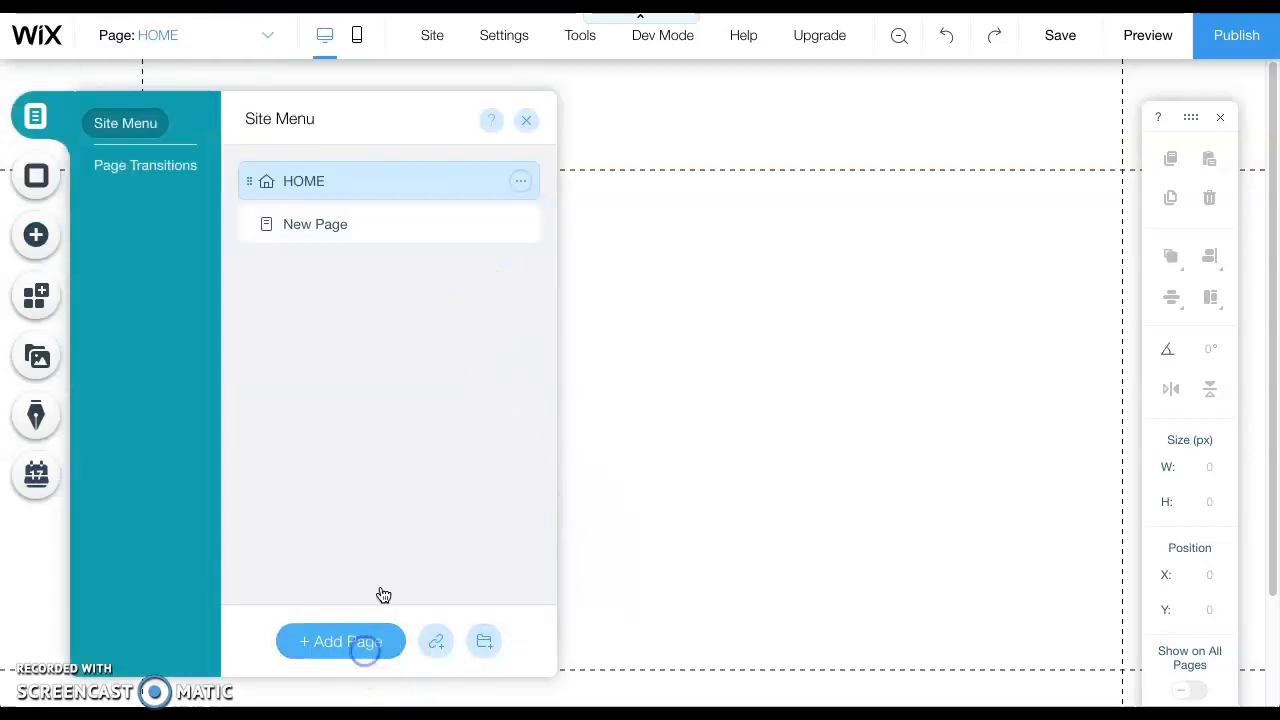
type("About Me")
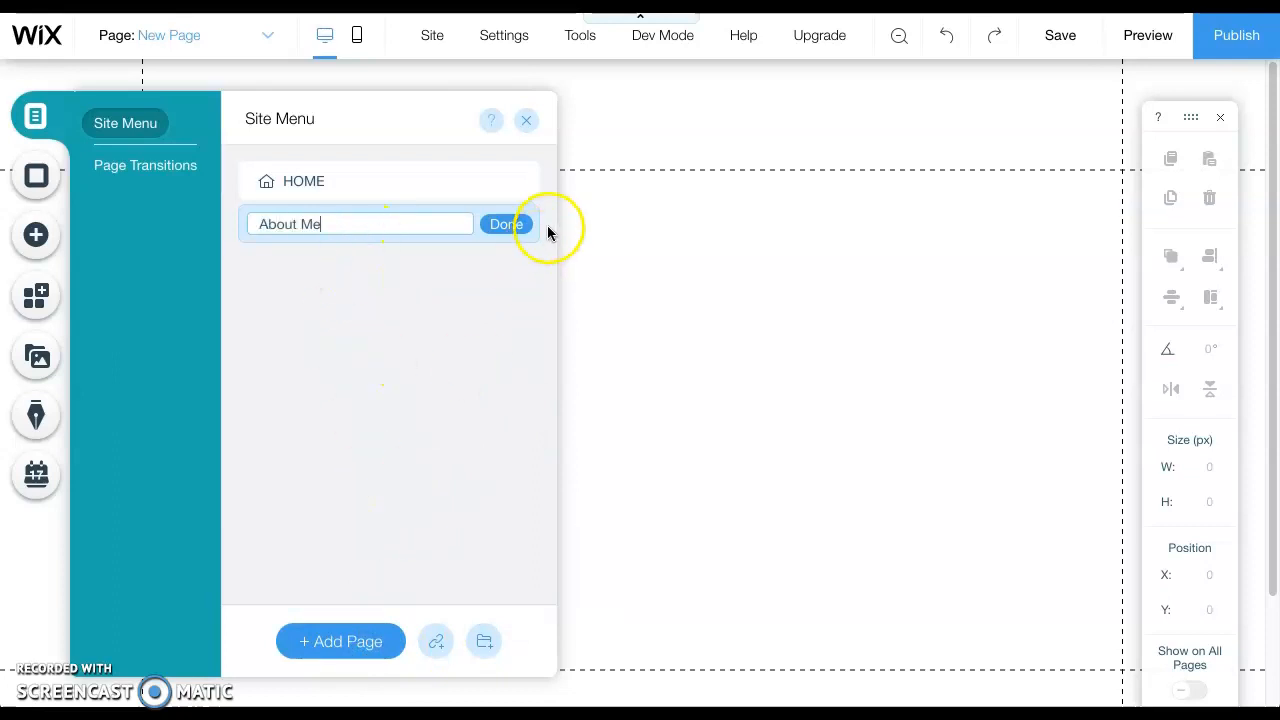
left_click(510, 224)
Step: Add another page named "Technology" and close the site menu
left_click(309, 629)
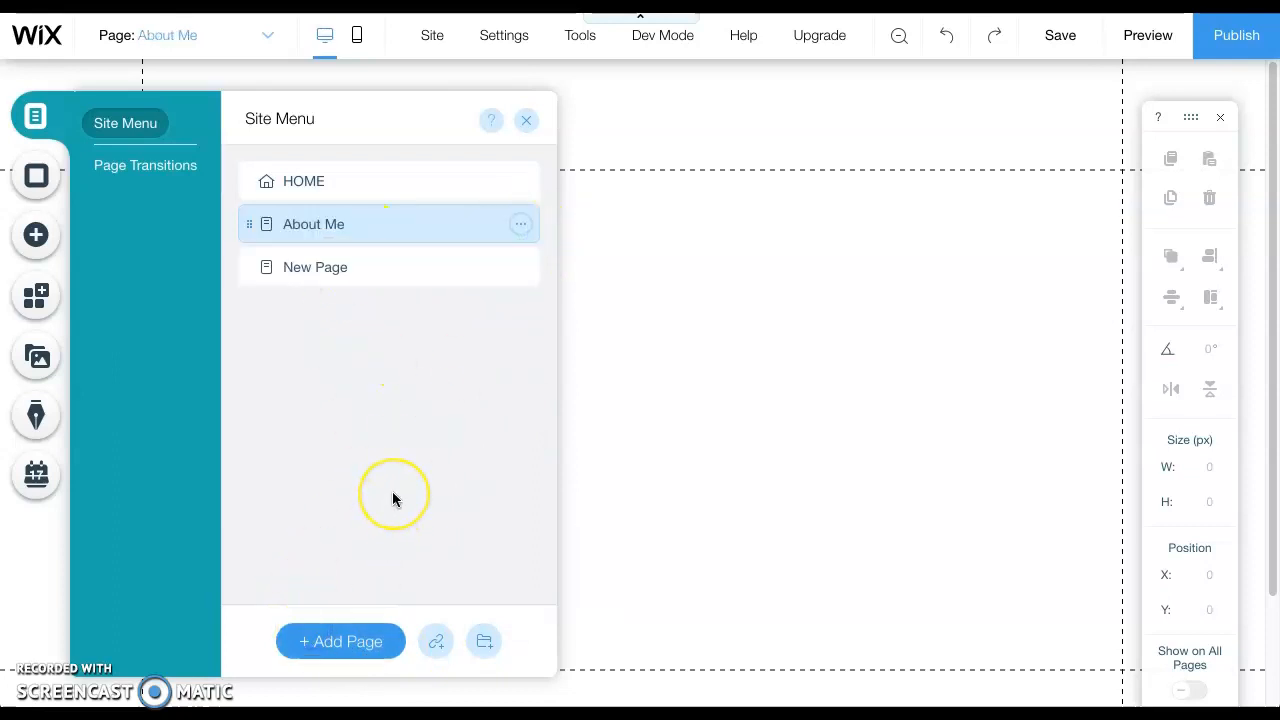
type("Technology")
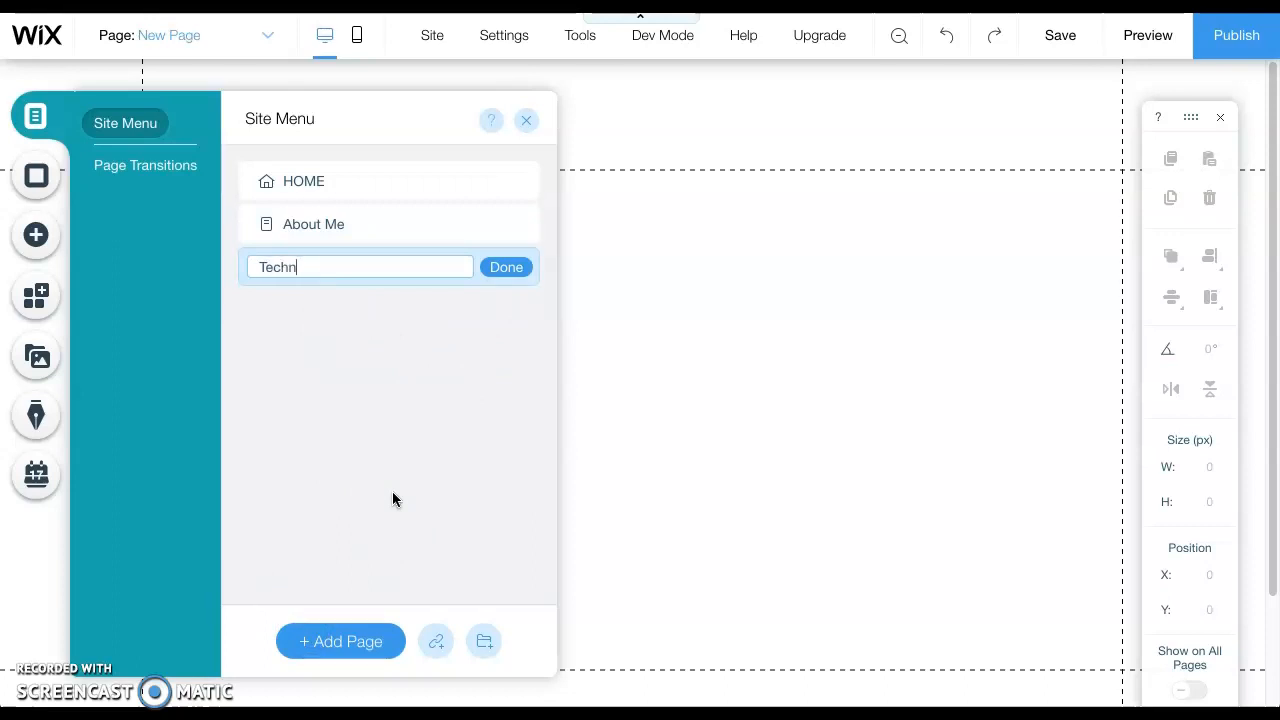
left_click(510, 272)
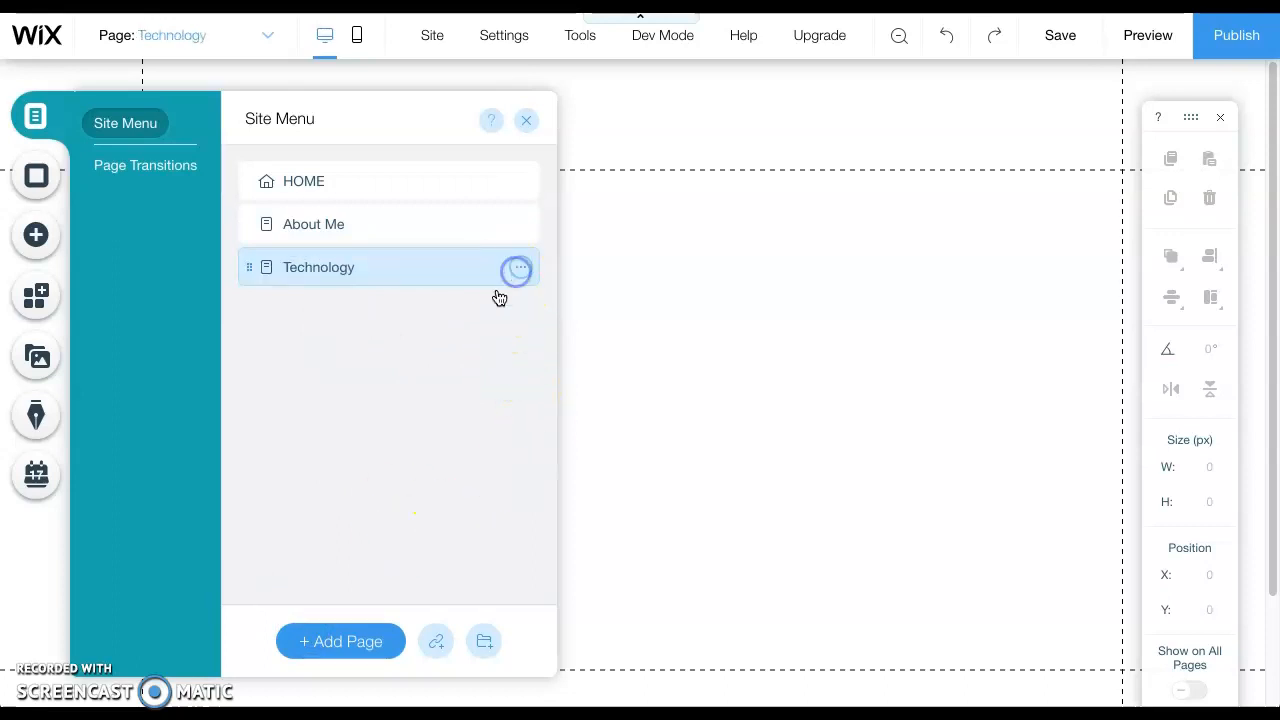
left_click(528, 124)
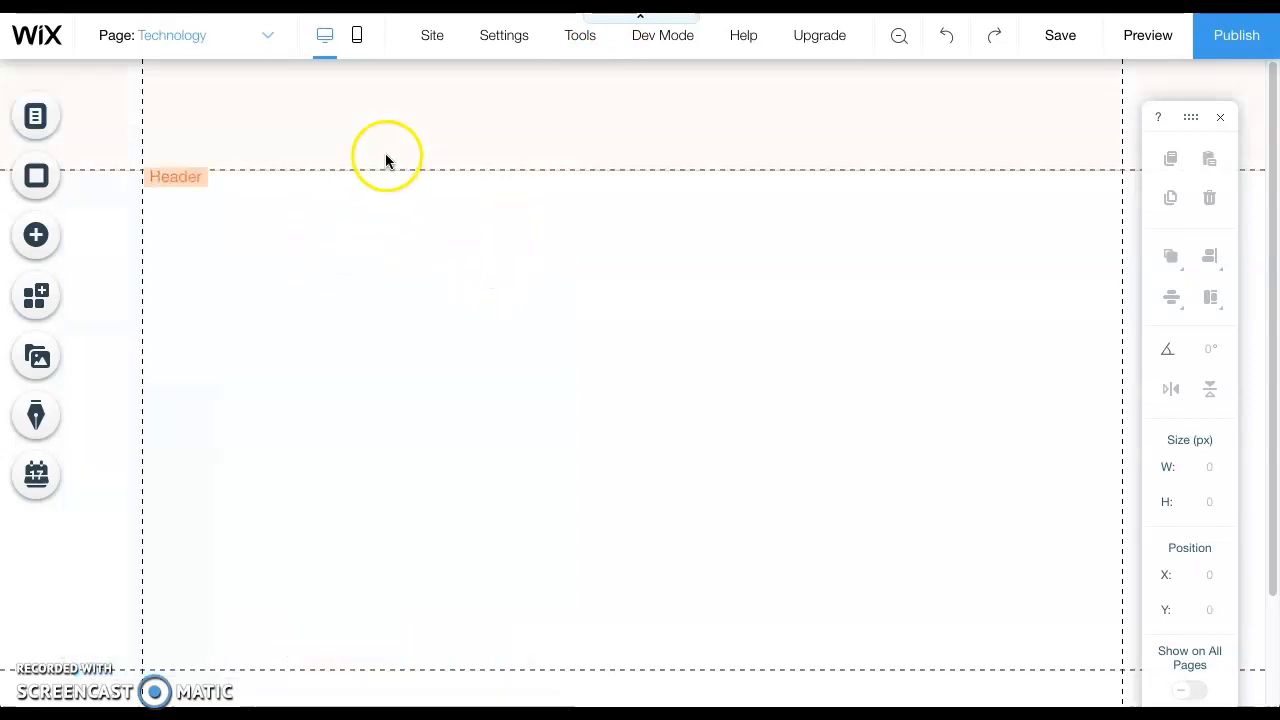
mouse_move(431, 40)
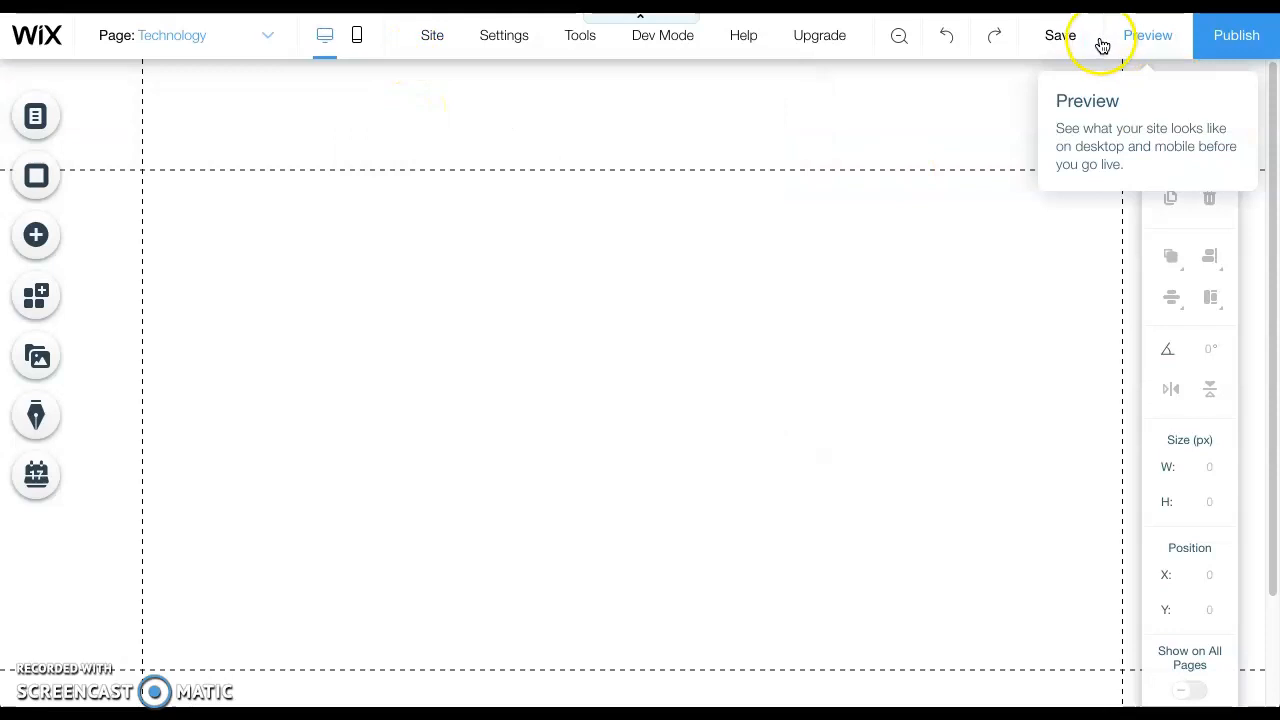
left_click(432, 46)
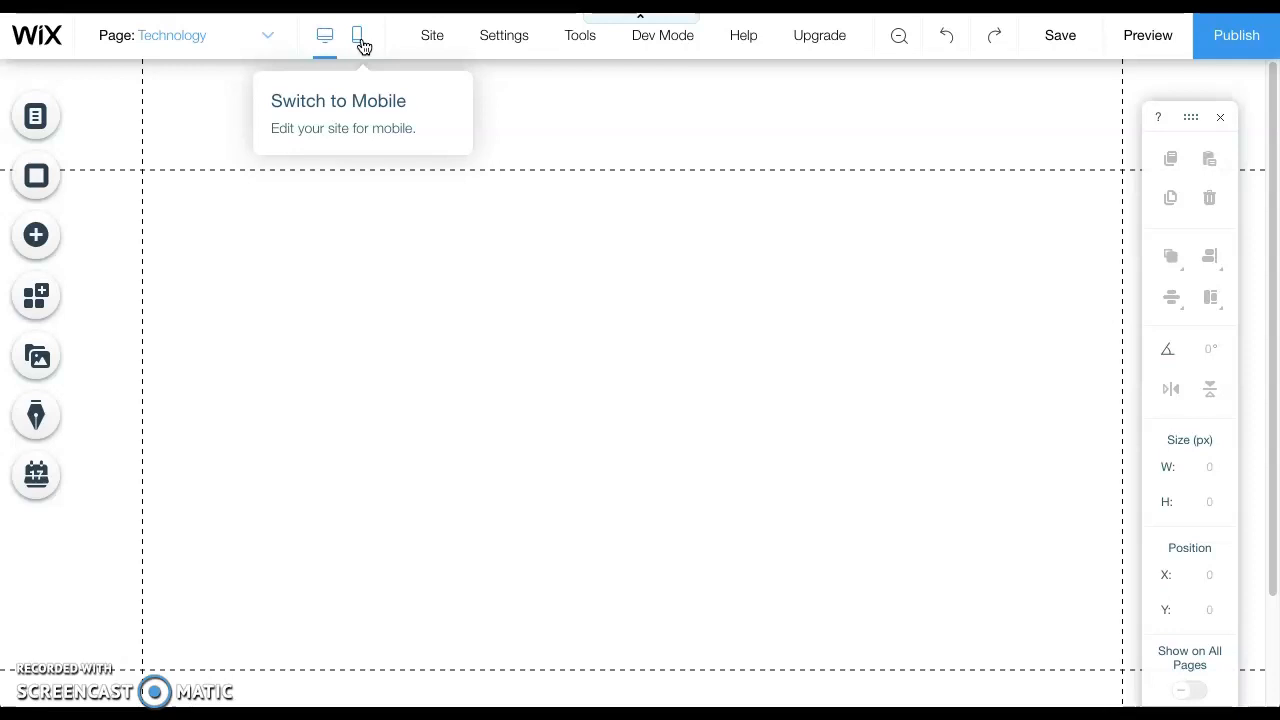
left_click(520, 40)
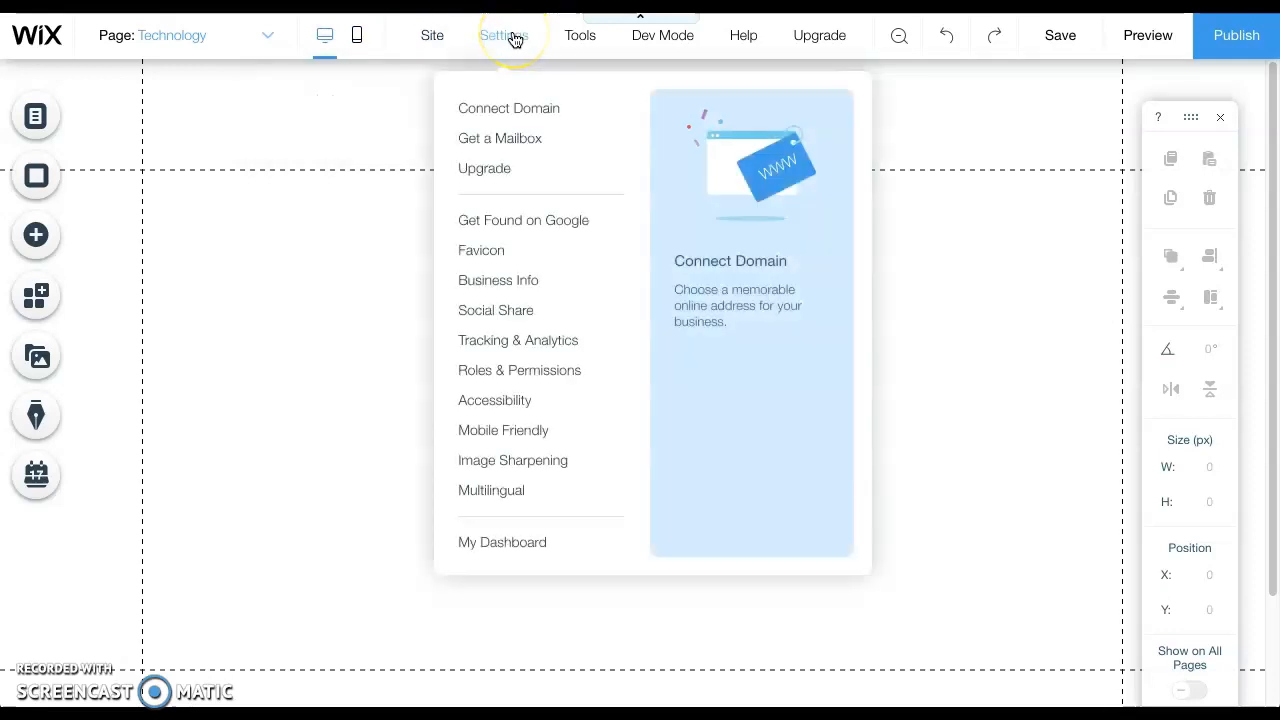
left_click(580, 38)
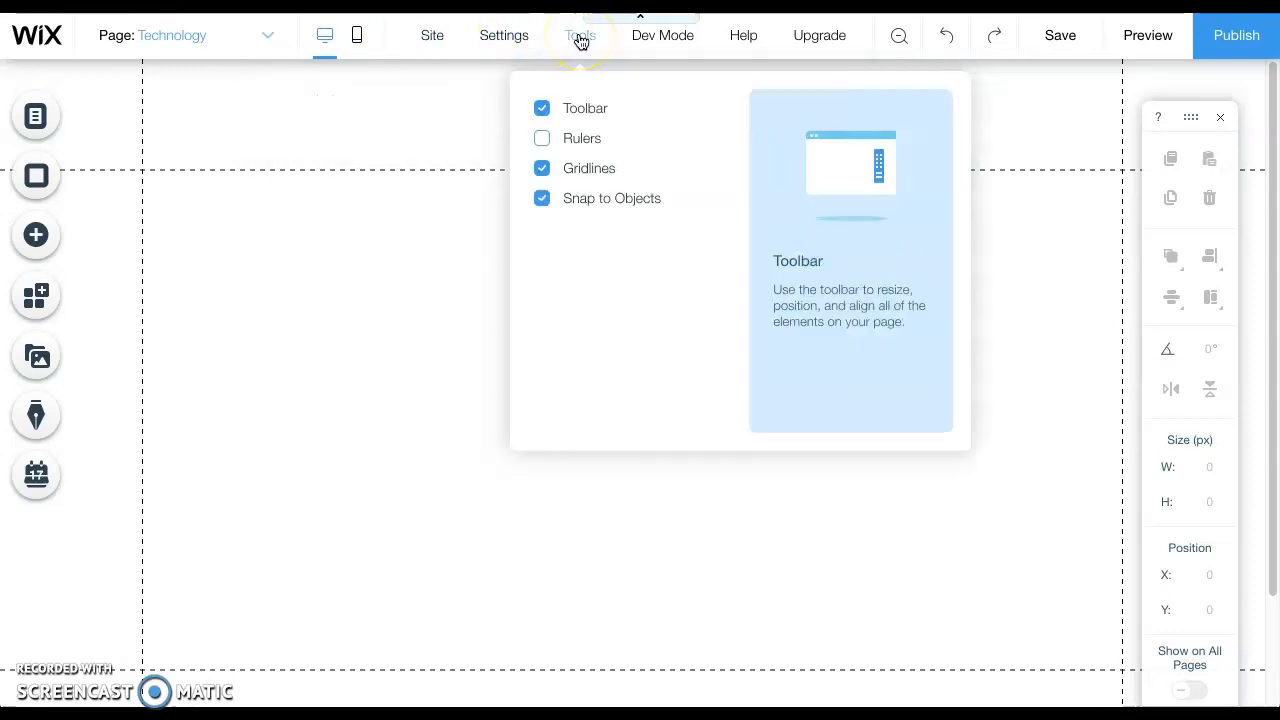
left_click(640, 38)
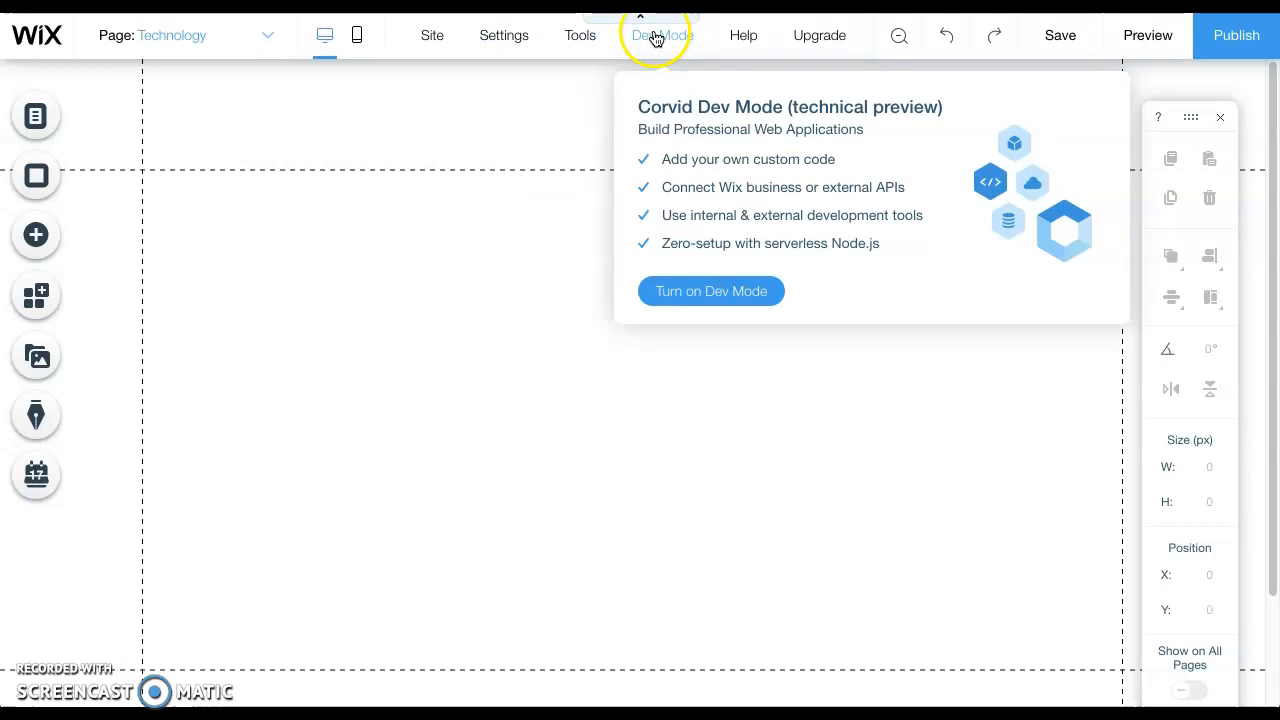
left_click(738, 40)
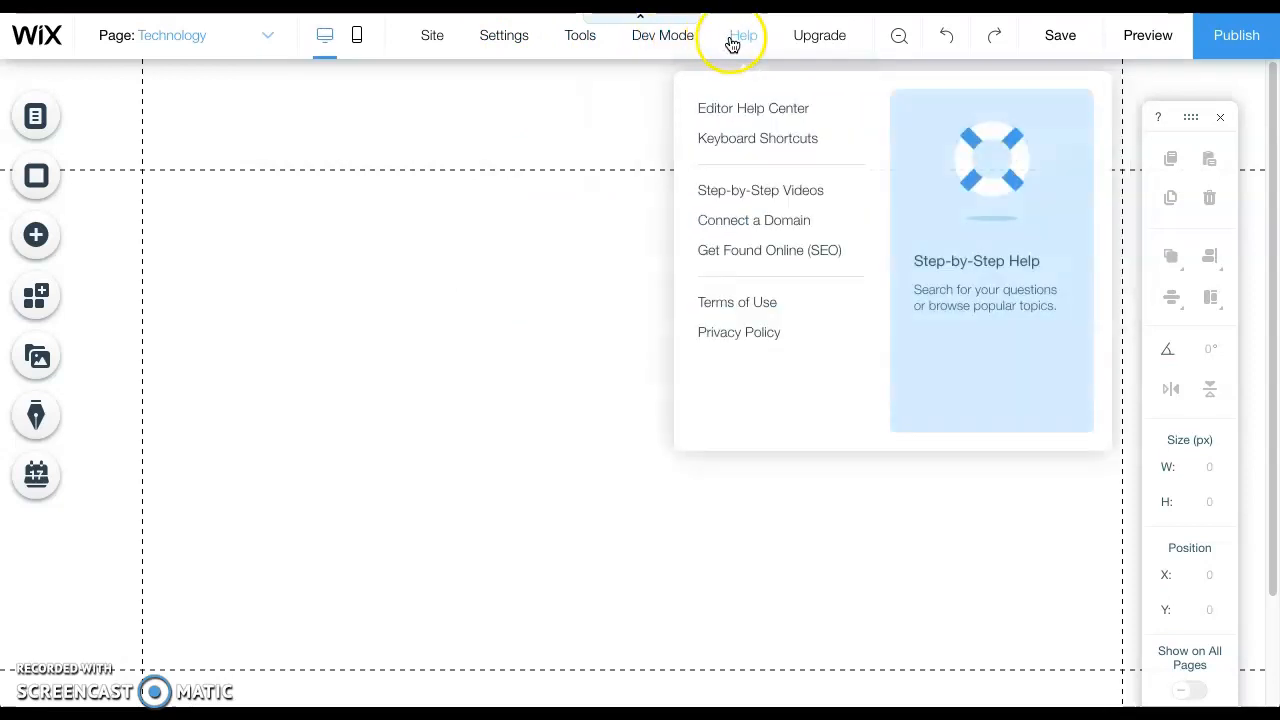
mouse_move(812, 46)
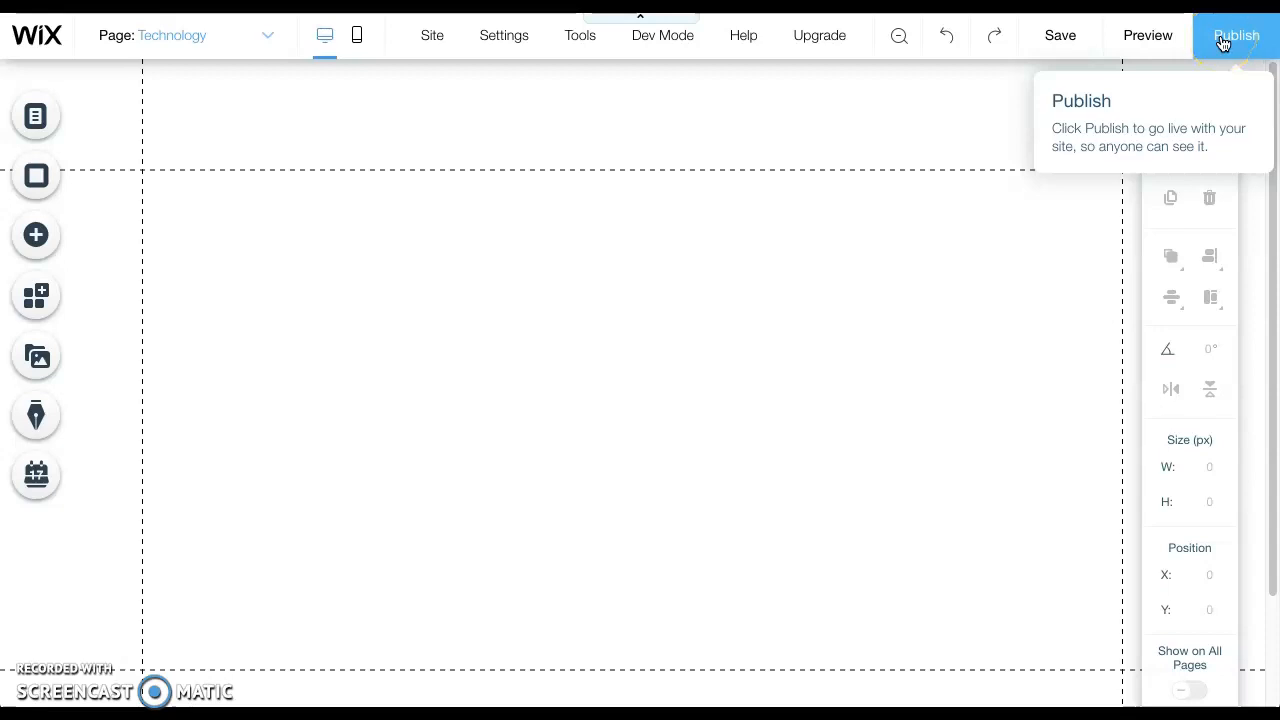
Step: Switch to the About Me page in the site menu, trying out its order against Technology, and show its page options
left_click(76, 123)
left_click_drag(363, 226, 429, 288)
left_click_drag(425, 225, 423, 266)
left_click(523, 229)
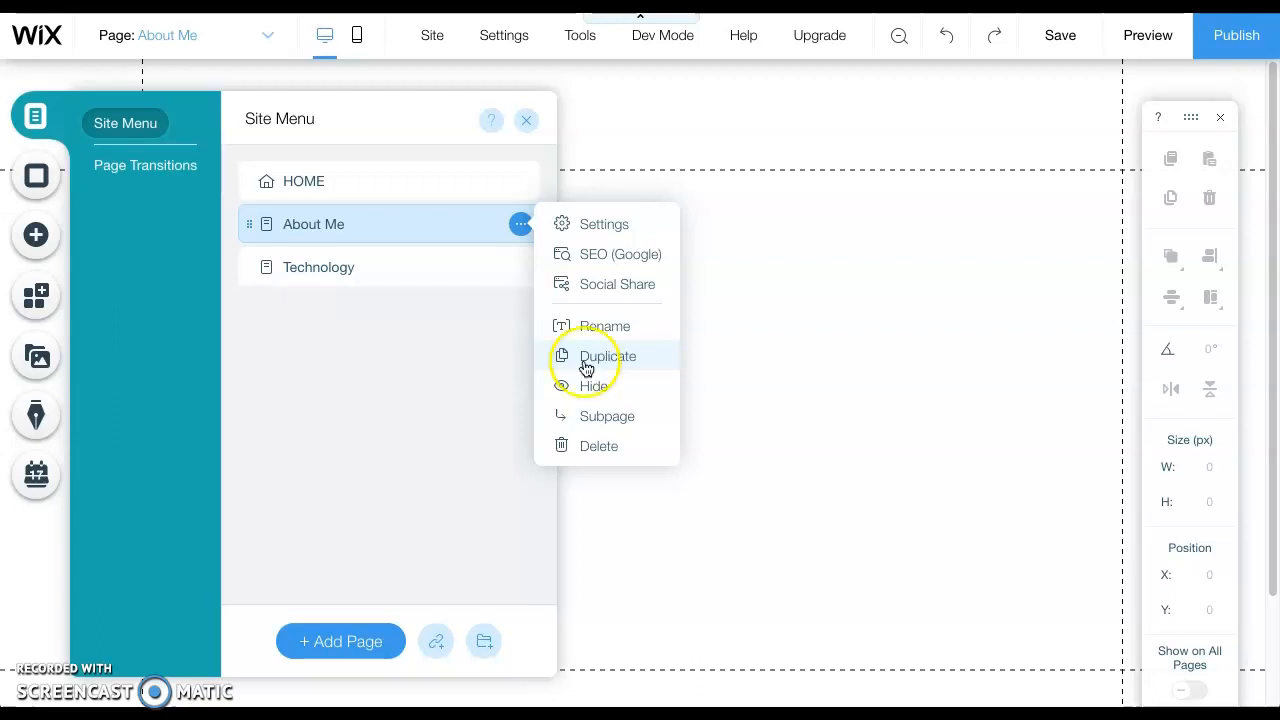
Step: Try the Bananas background on the About Me page and replace it with the blue floating-particles video background
left_click(36, 177)
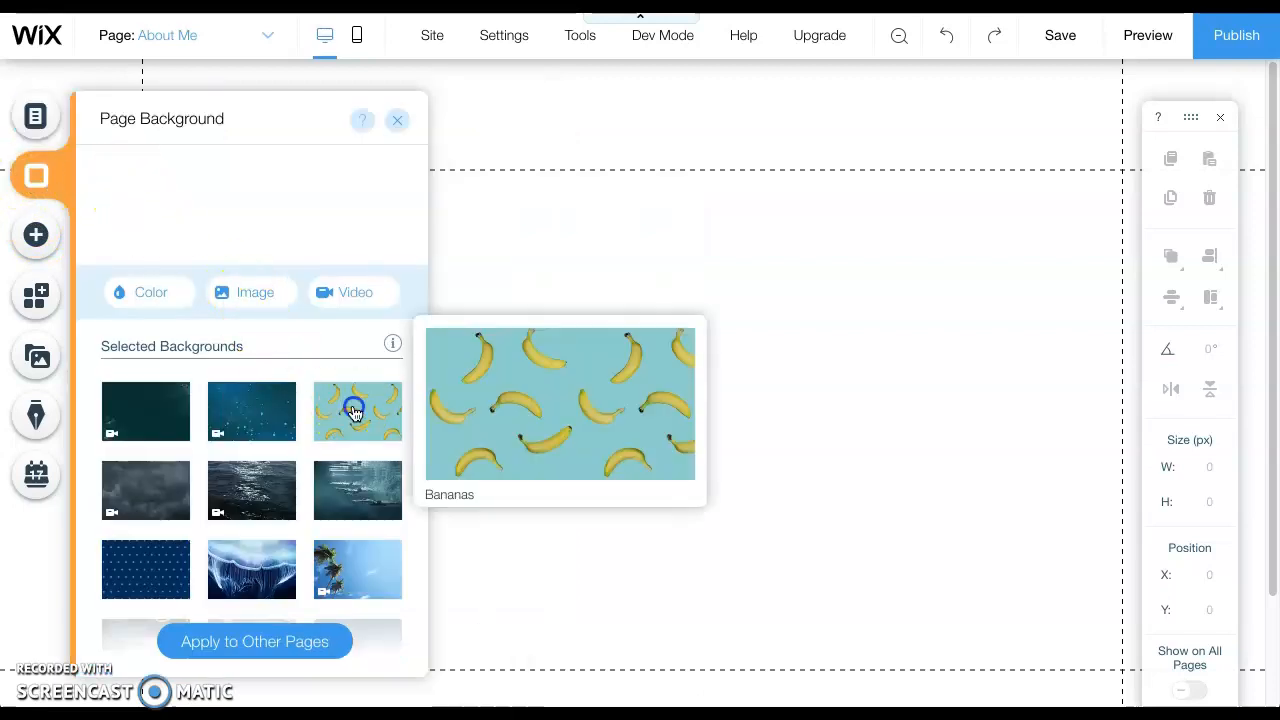
left_click(355, 412)
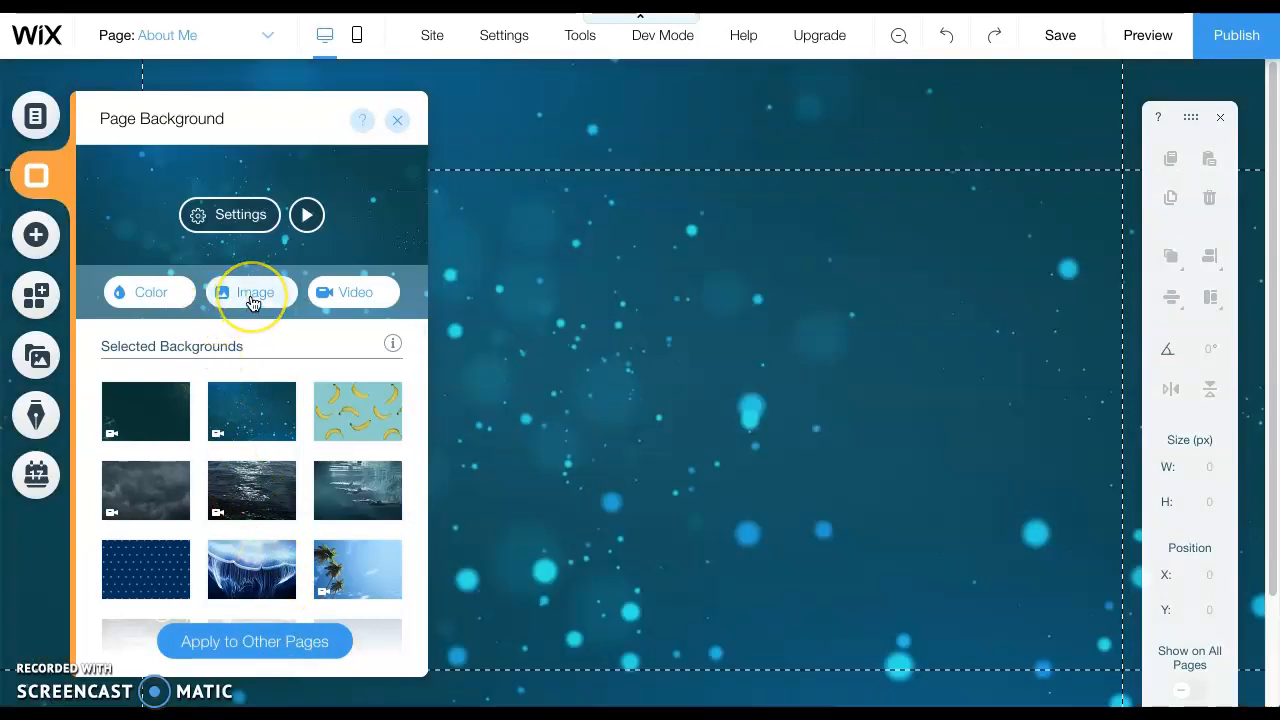
Step: View the background colour choices for the About Me page, close them, and undo the recent background changes
left_click(143, 290)
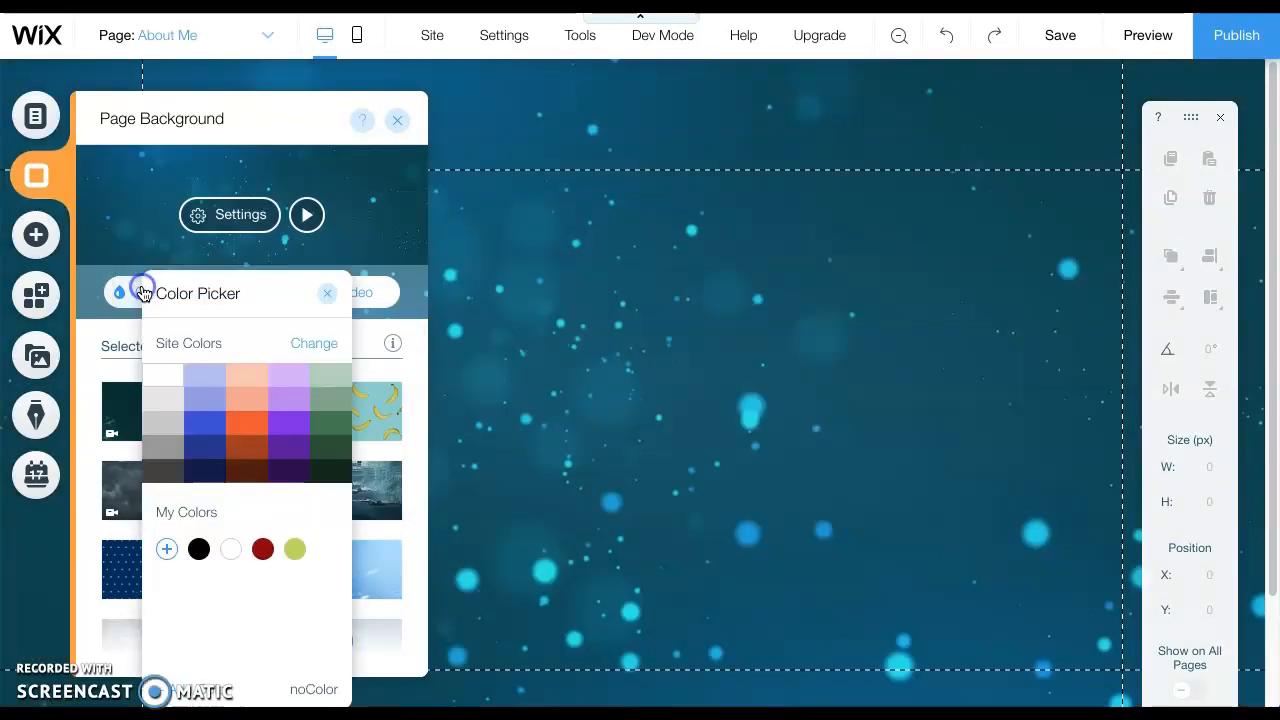
left_click(325, 293)
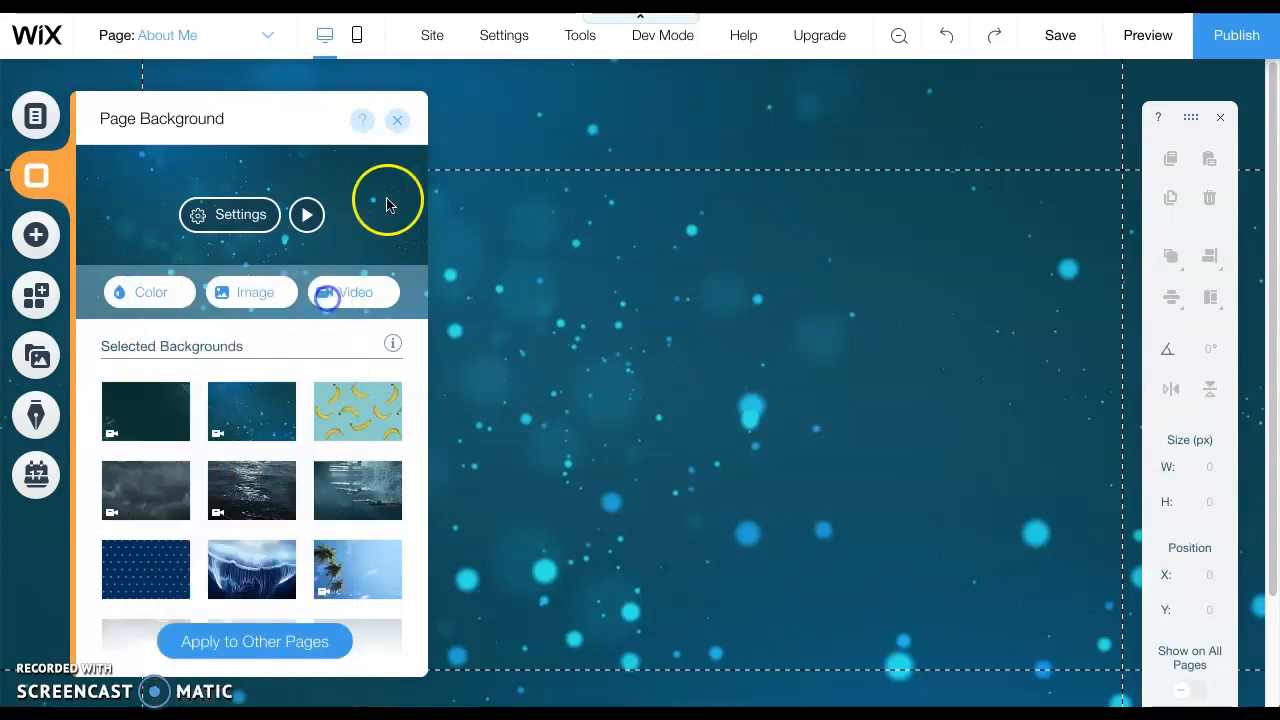
key("ctrl+z")
key("ctrl+z")
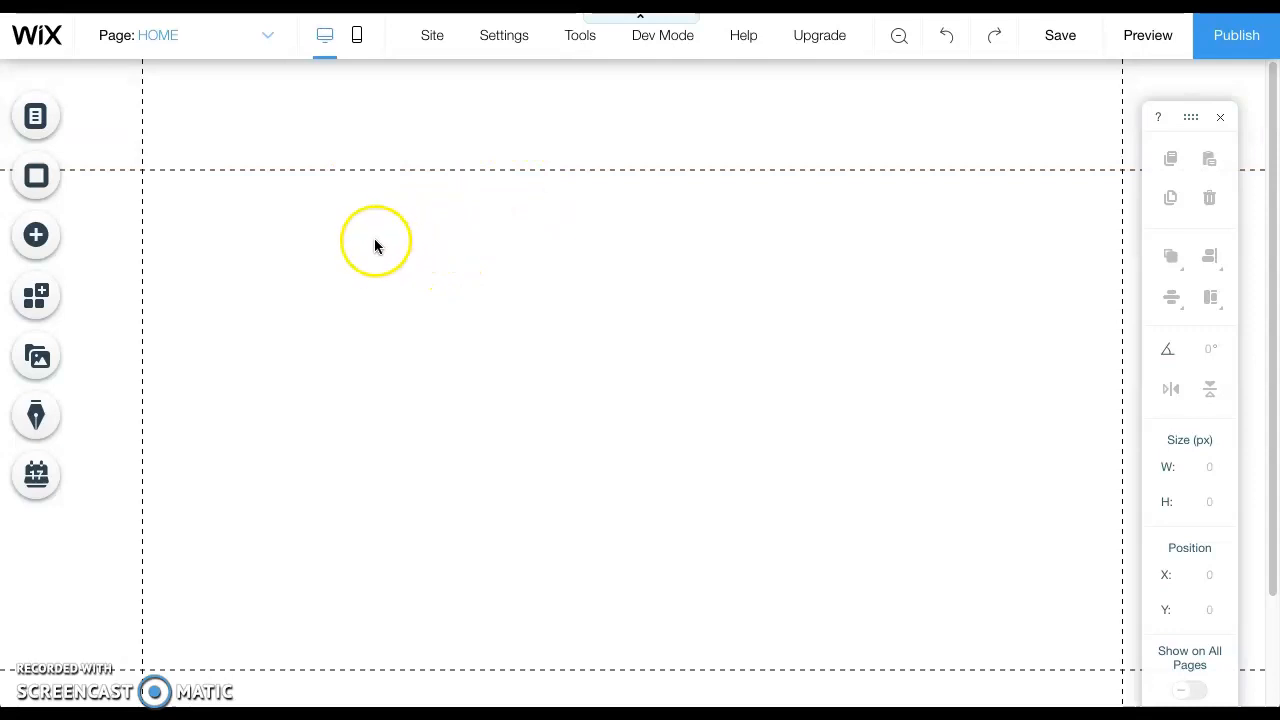
Step: Look through the categories of addable page elements, including Text, Image, Gallery, Strip, Music, Social and Contact
left_click(37, 240)
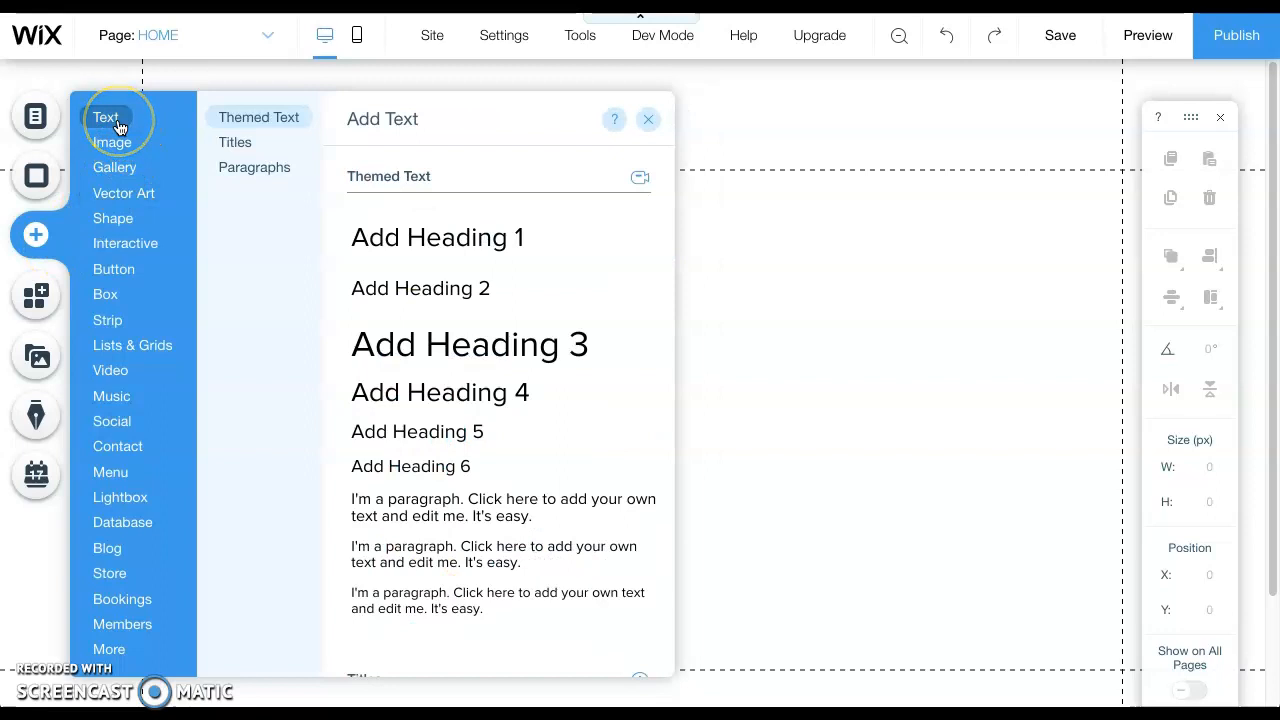
mouse_move(106, 146)
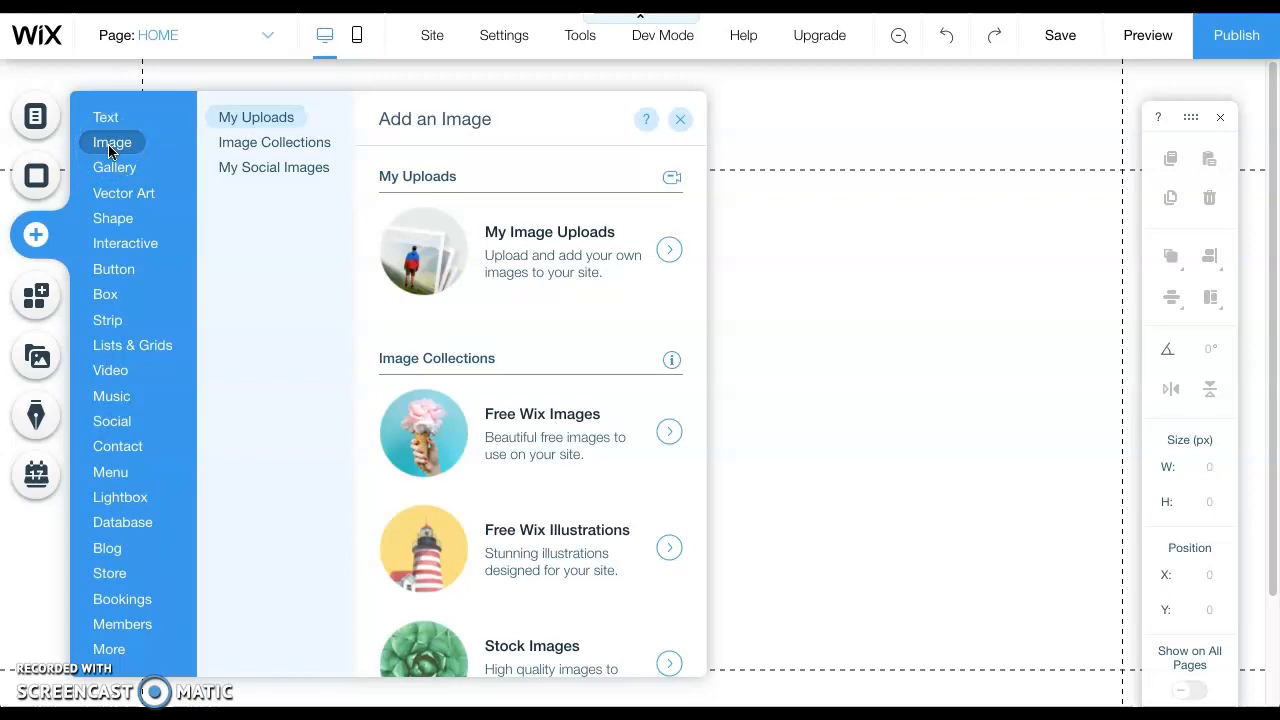
left_click(110, 168)
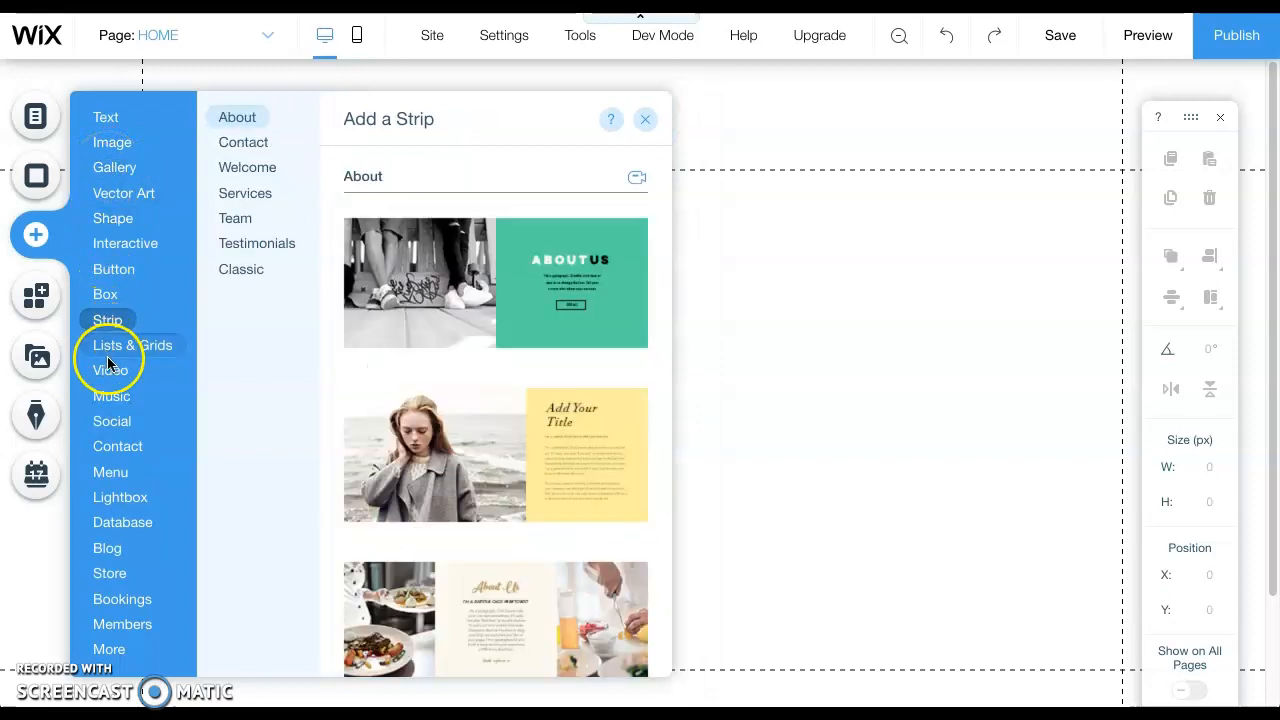
left_click(112, 397)
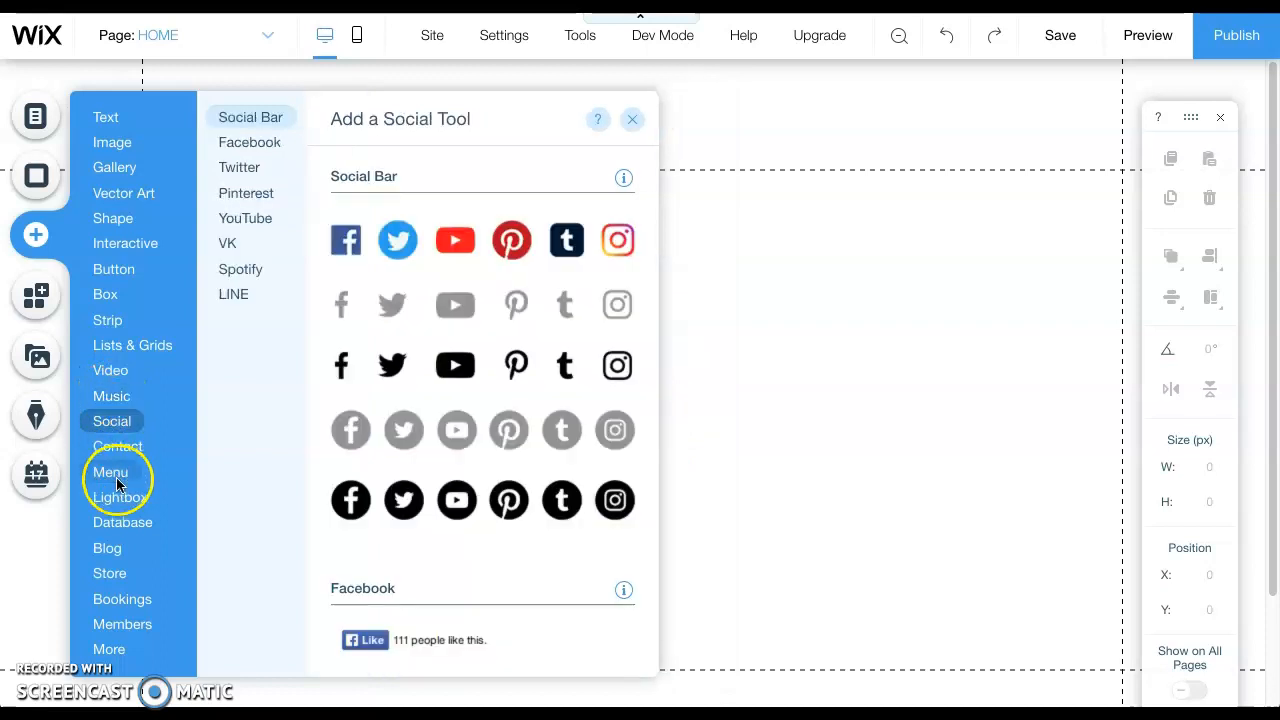
left_click(120, 450)
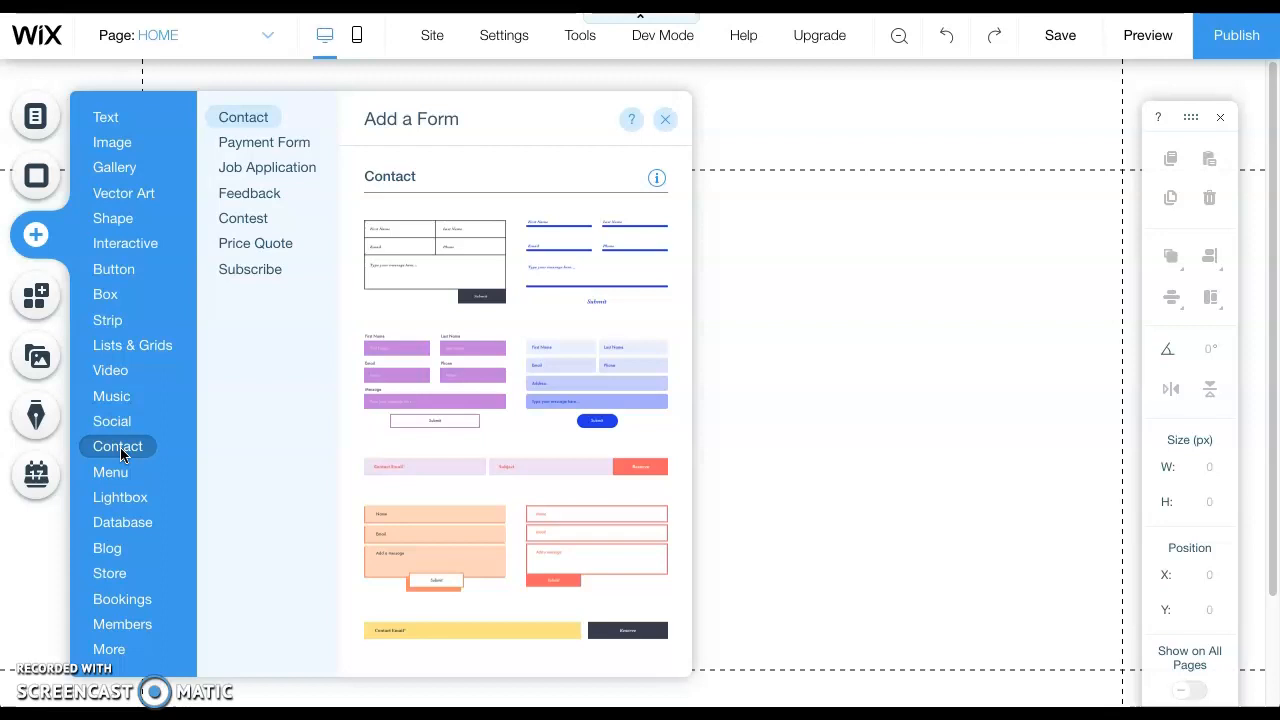
left_click(106, 649)
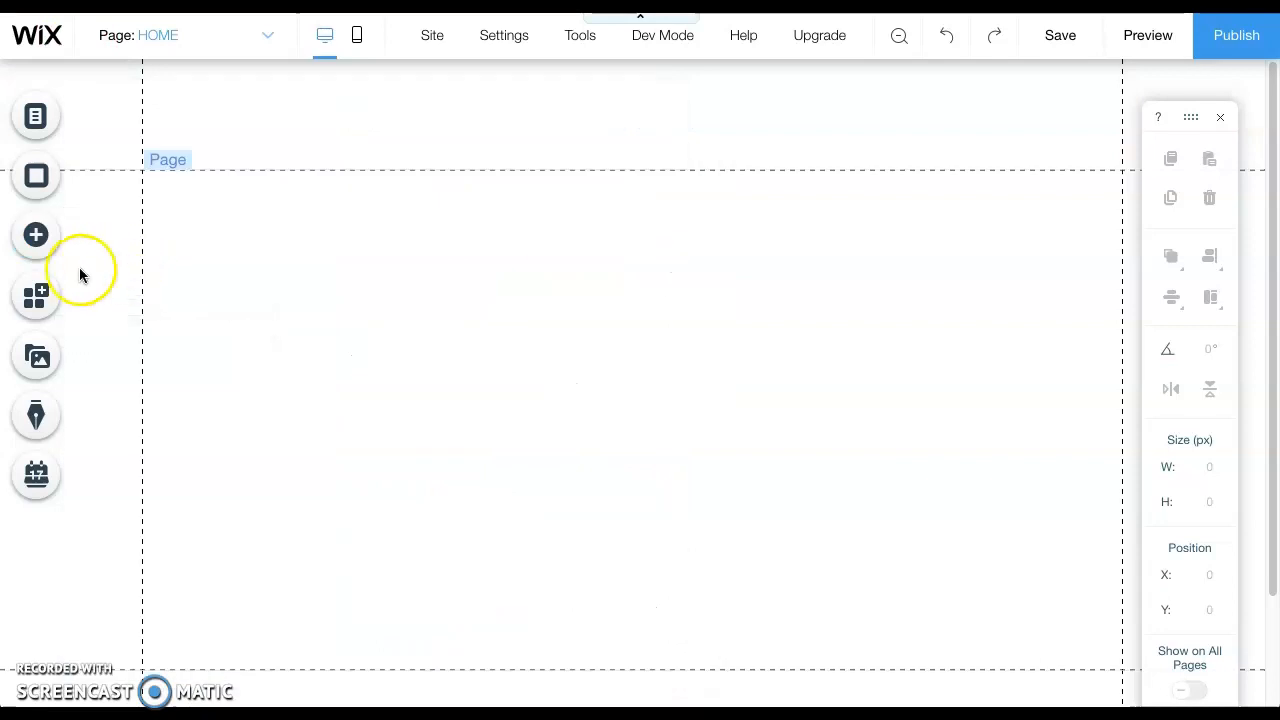
Step: Browse the Wix App Market's featured apps and app categories, and close it
left_click(38, 293)
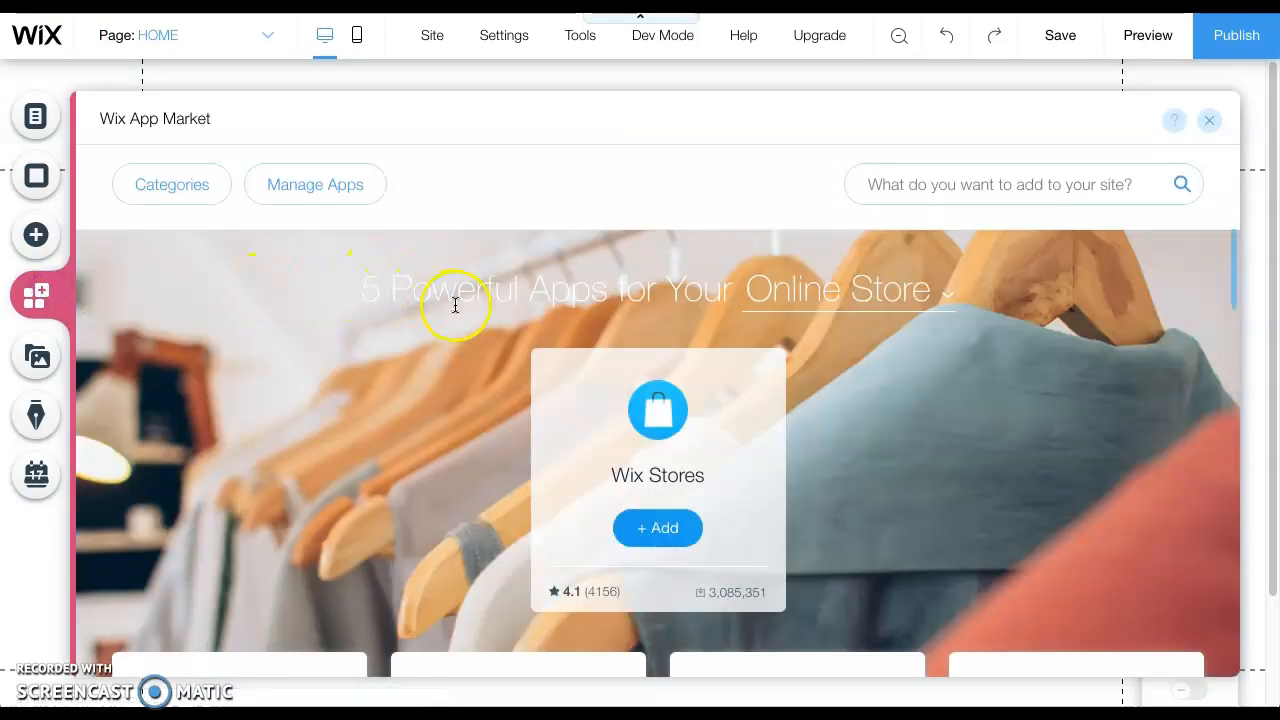
scroll(483, 325, "down", 1)
scroll(453, 410, "down", 3)
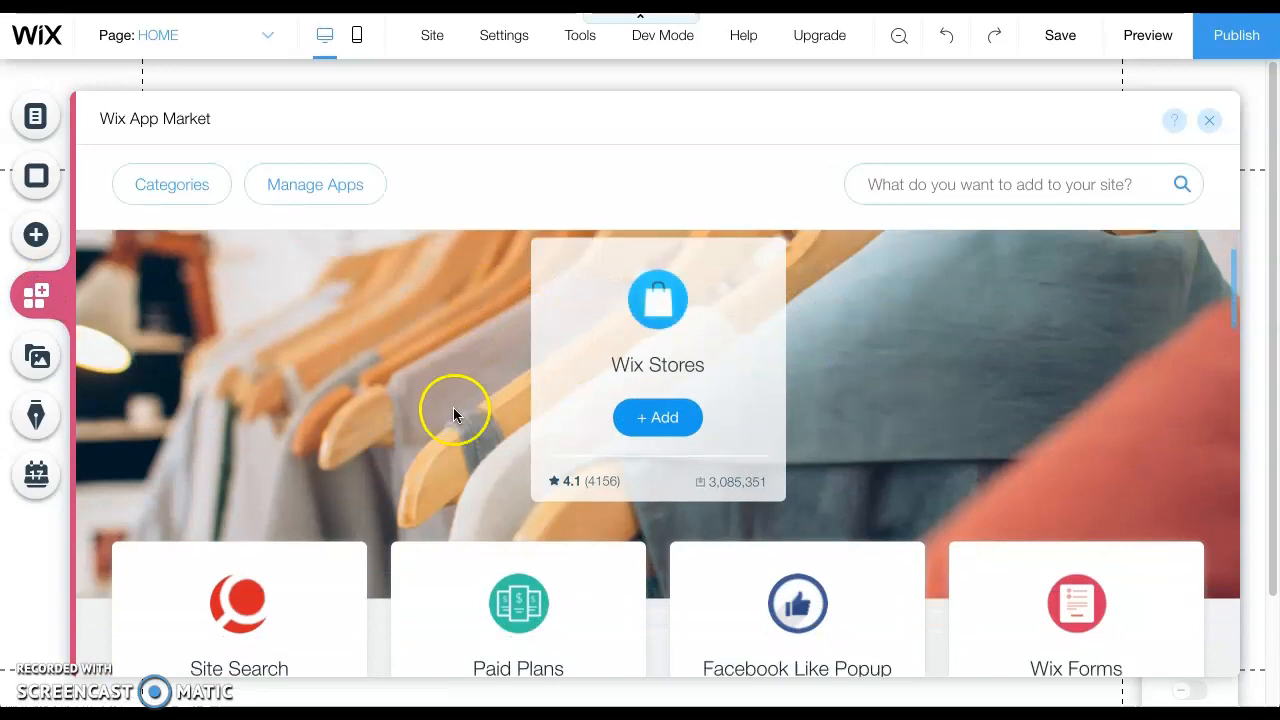
scroll(375, 465, "down", 5)
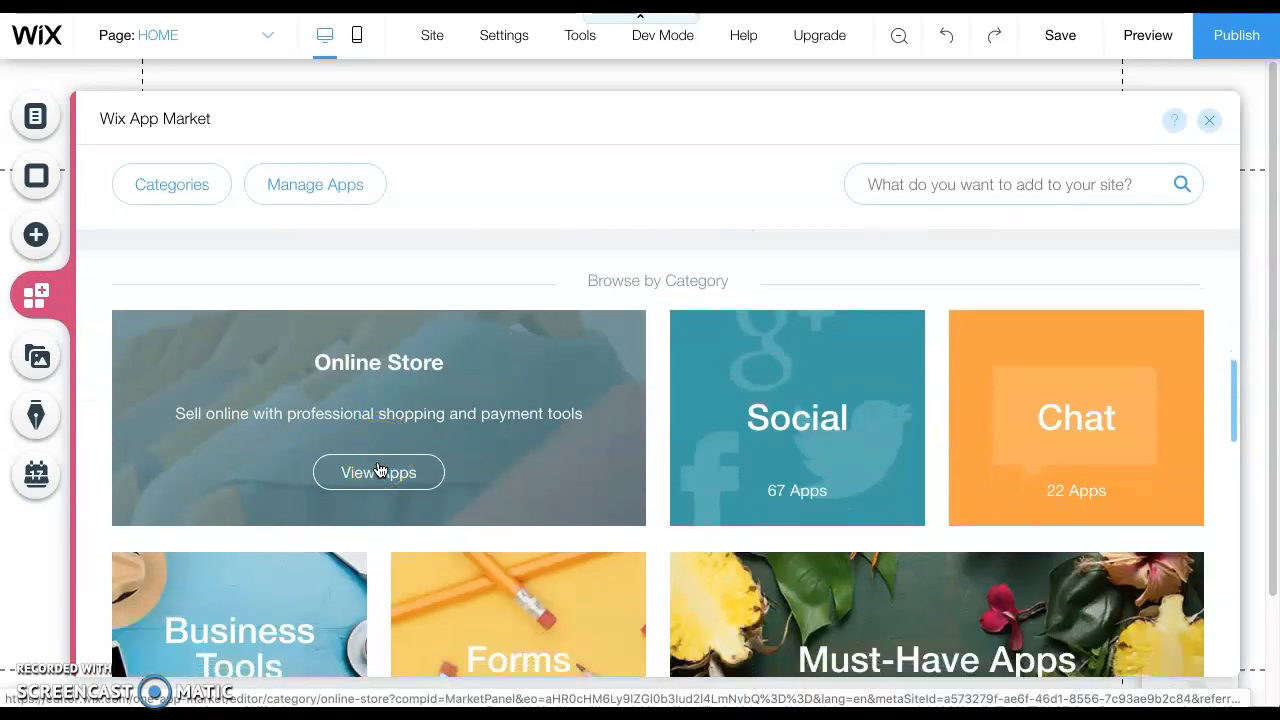
scroll(537, 483, "down", 2)
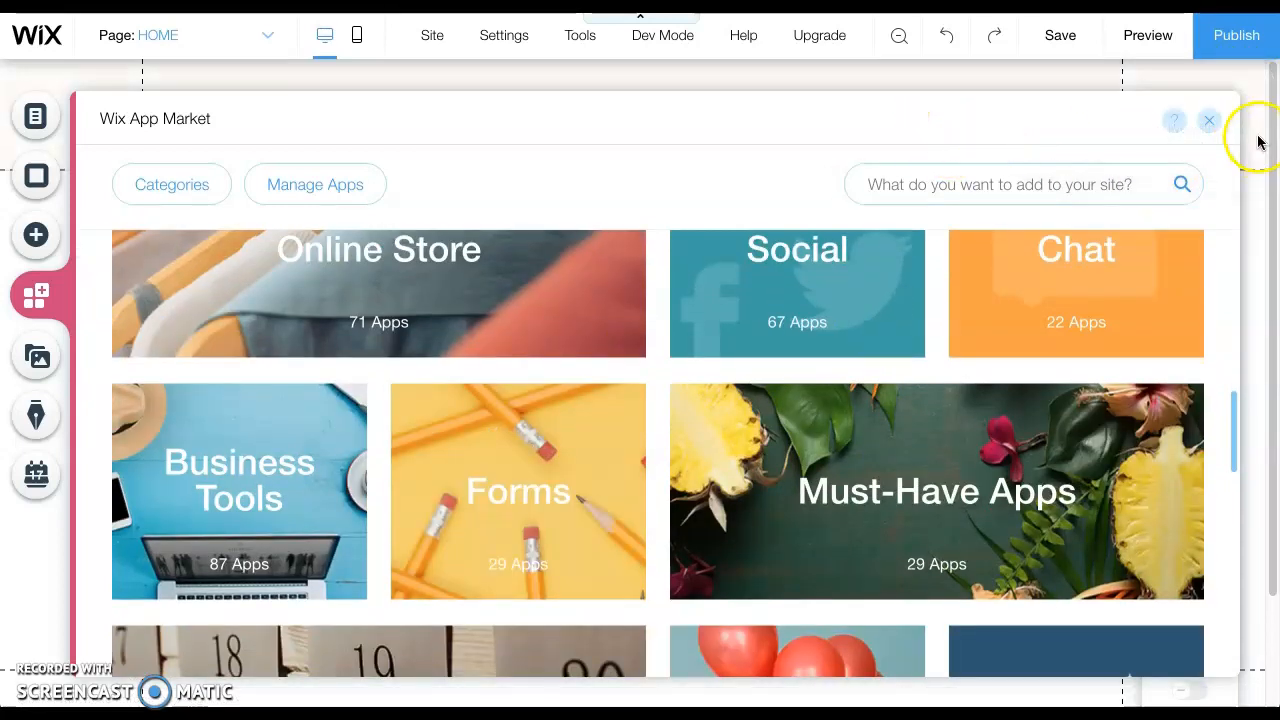
left_click(1212, 124)
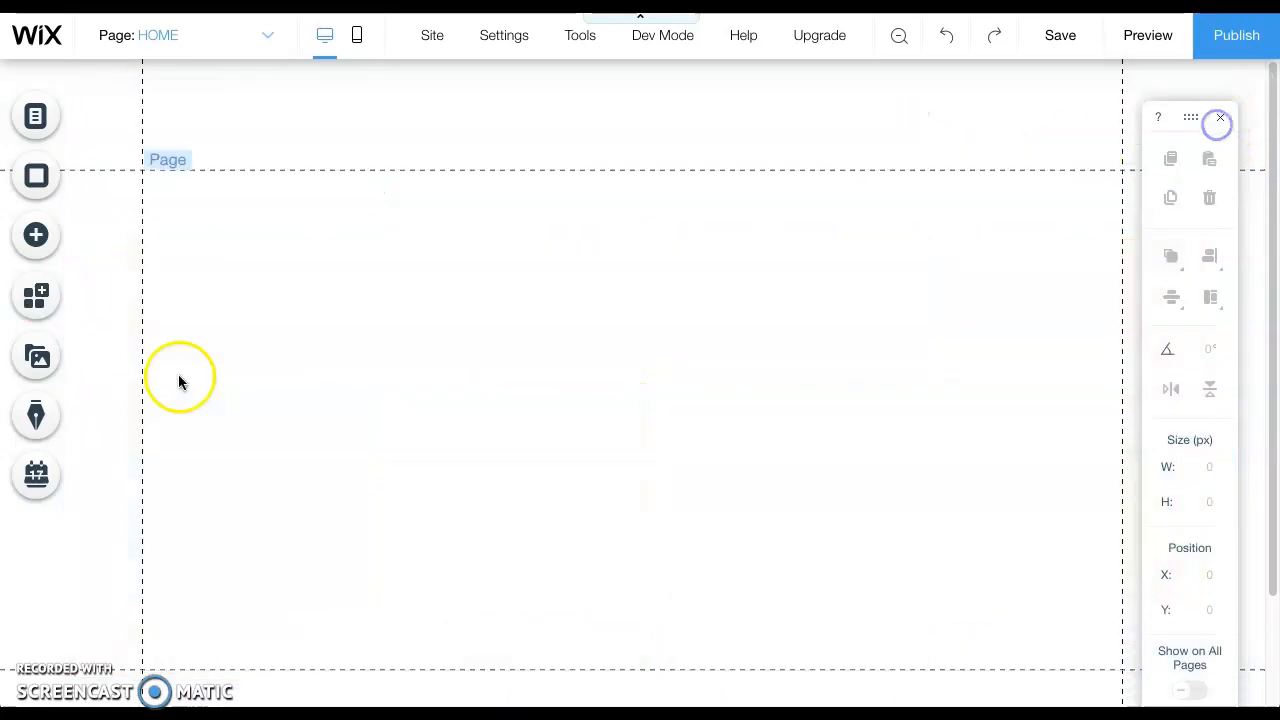
Step: Browse the free Wix images, free Wix videos and Shutterstock images in the site's media library
left_click(45, 358)
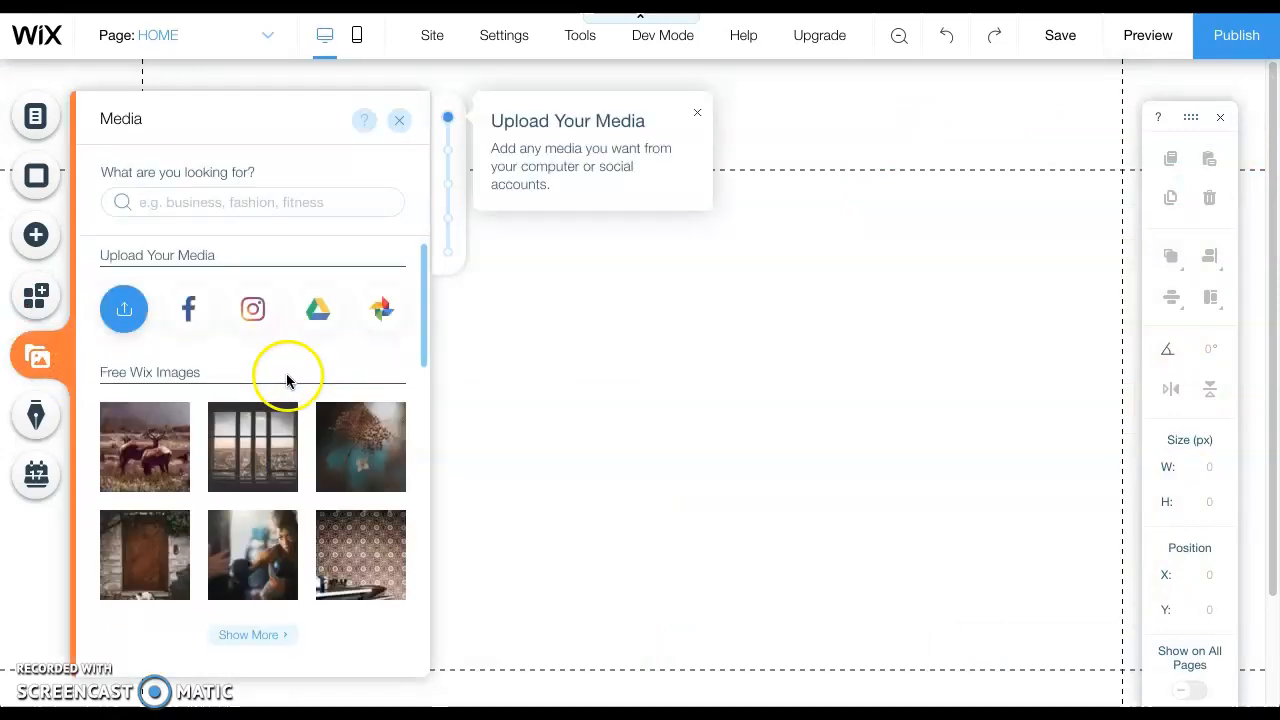
scroll(287, 373, "down", 1)
mouse_move(175, 432)
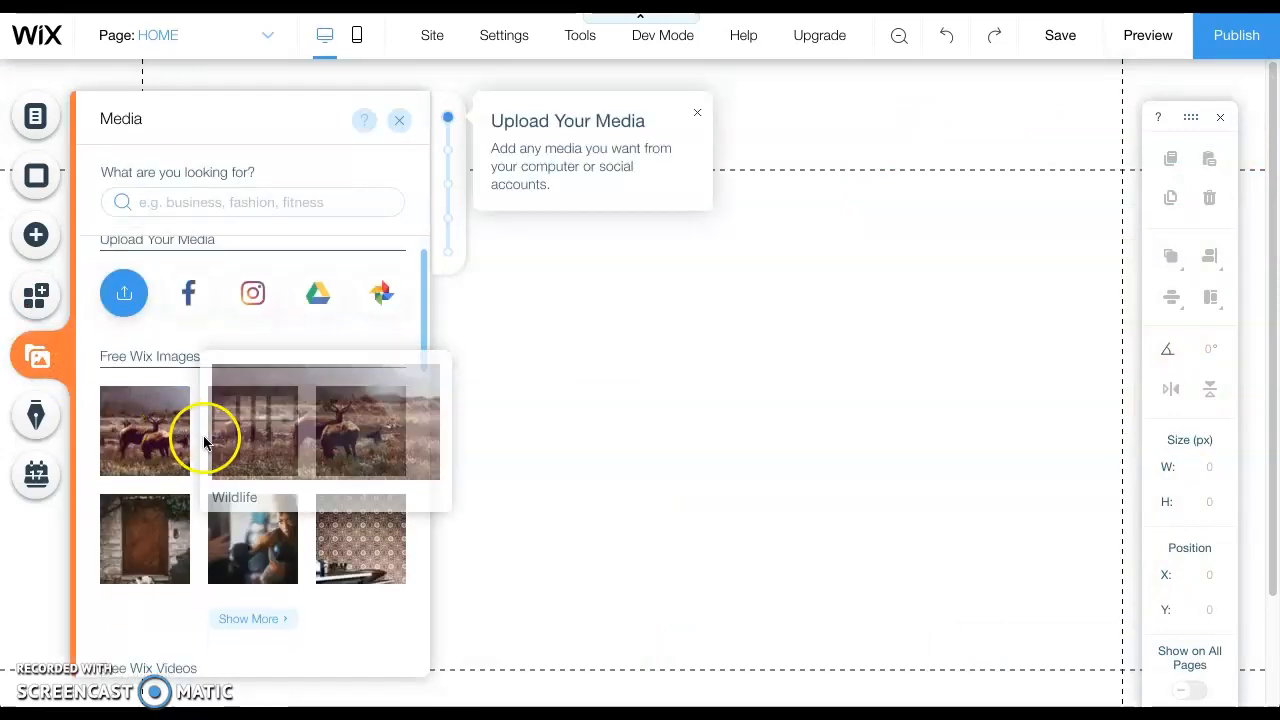
scroll(283, 489, "down", 5)
scroll(306, 440, "up", 2)
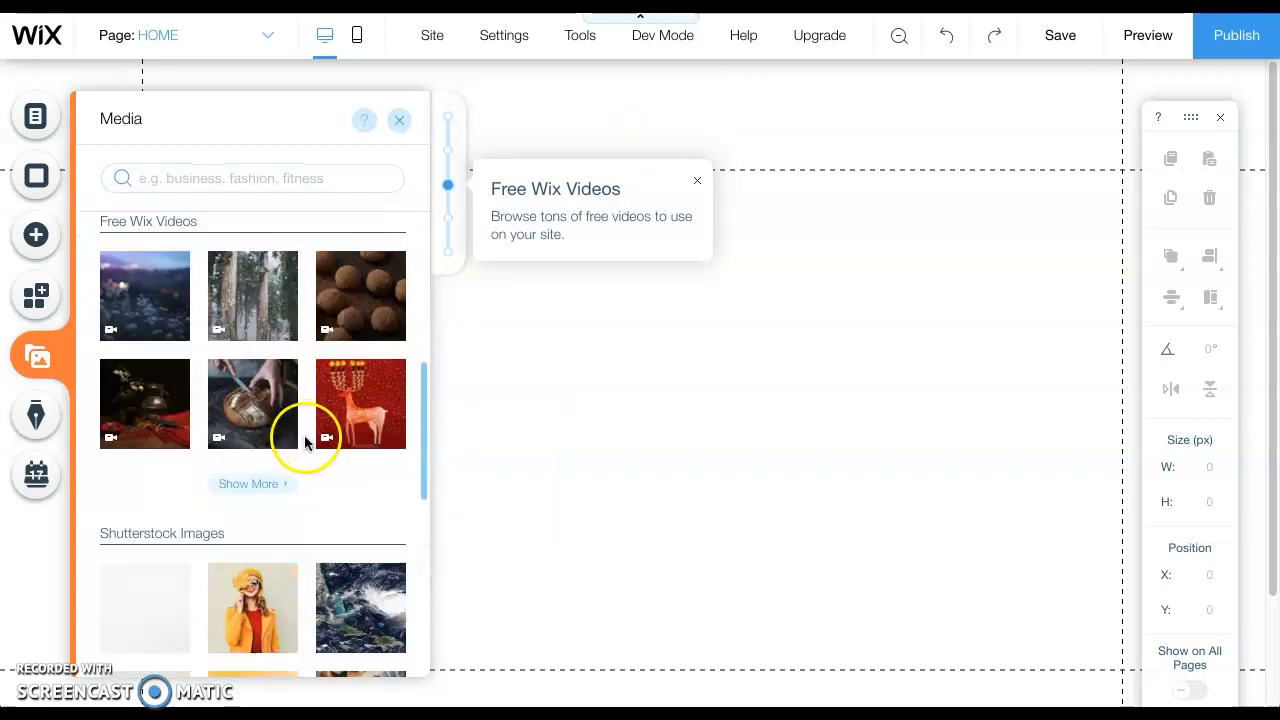
scroll(334, 560, "down", 1)
mouse_move(336, 566)
scroll(336, 566, "up", 7)
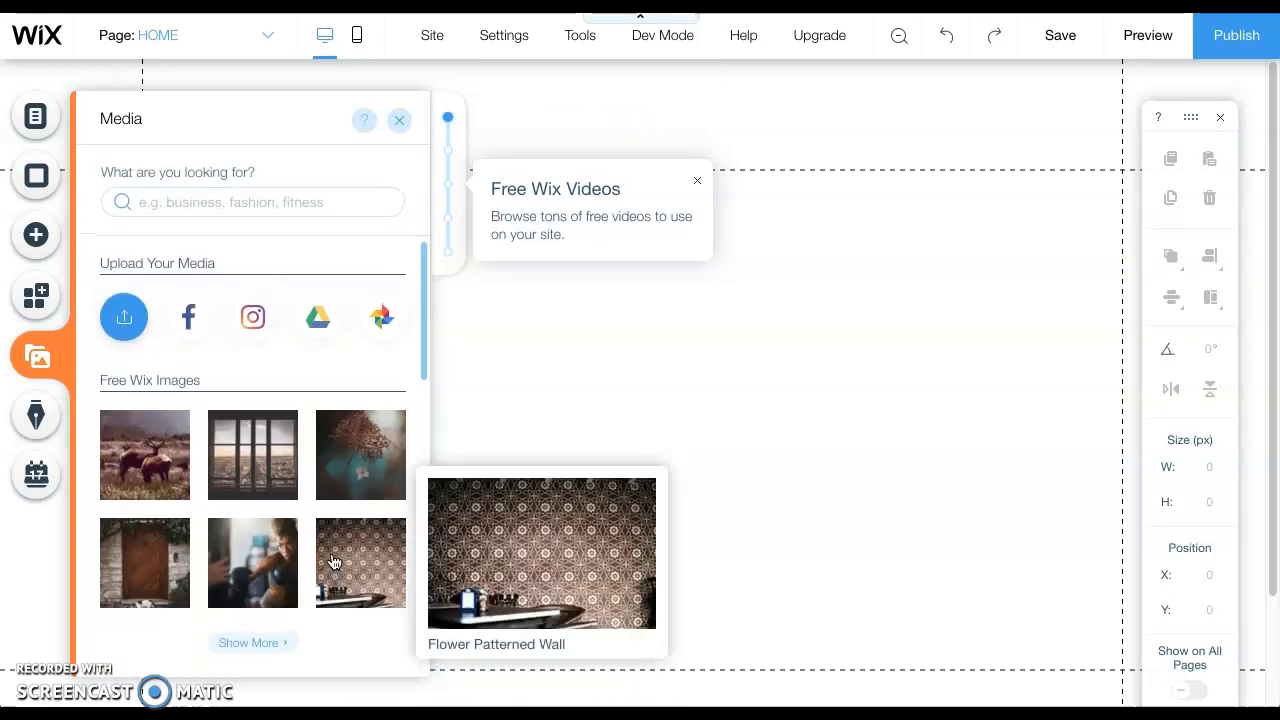
Step: Review the media upload sources, including computer upload, Google Drive and Facebook, and close the media library
left_click(126, 320)
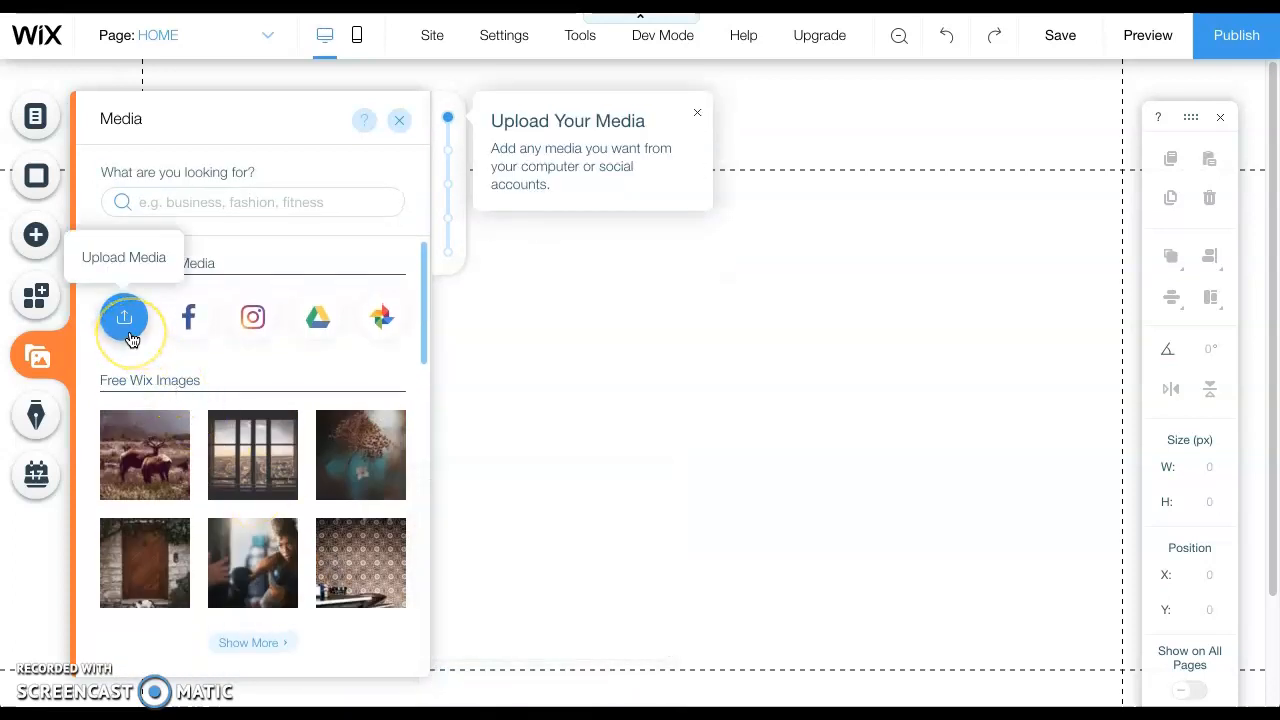
left_click(323, 329)
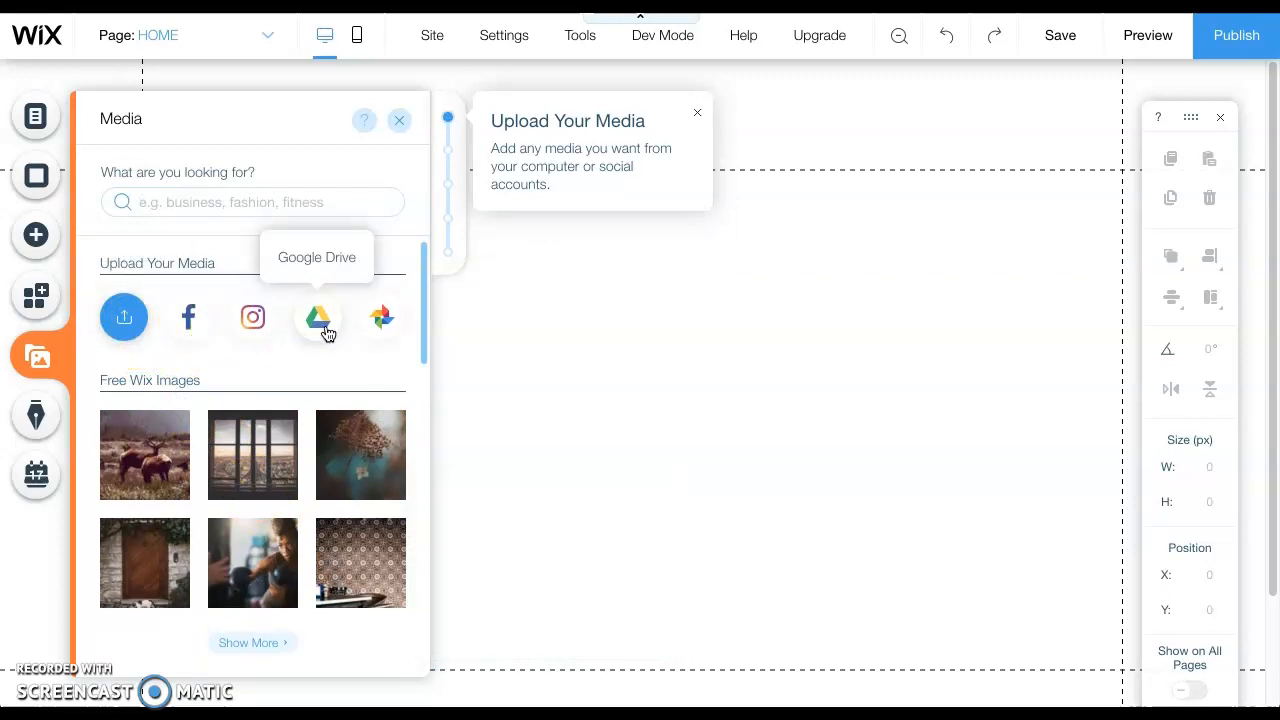
left_click(381, 330)
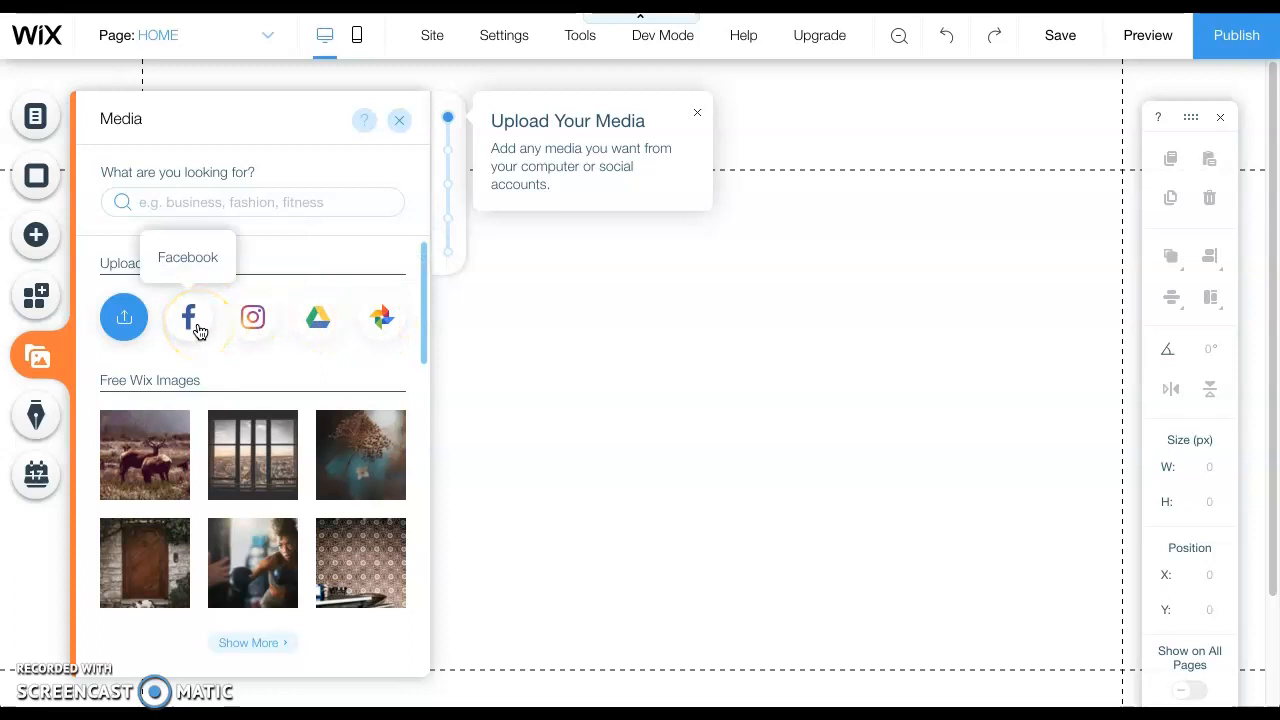
left_click(399, 120)
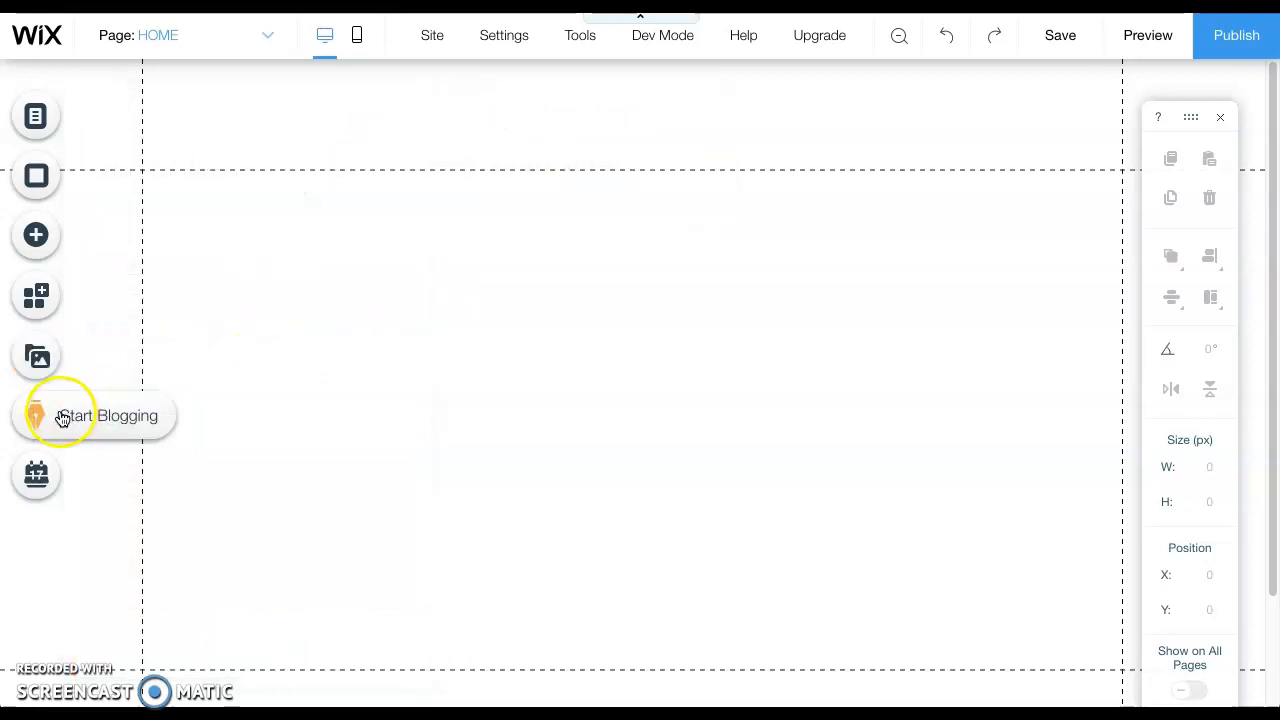
Step: View the Start a Blog feature overview and close it without adding a blog
left_click(60, 417)
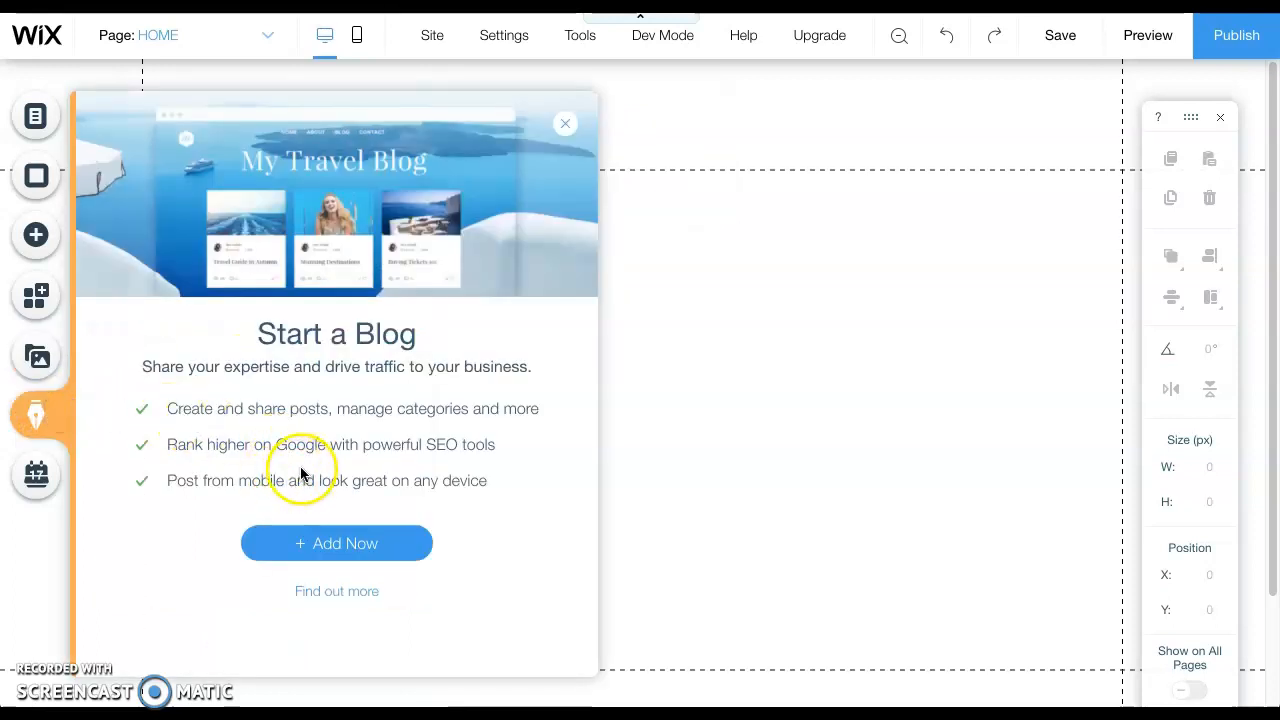
left_click(565, 124)
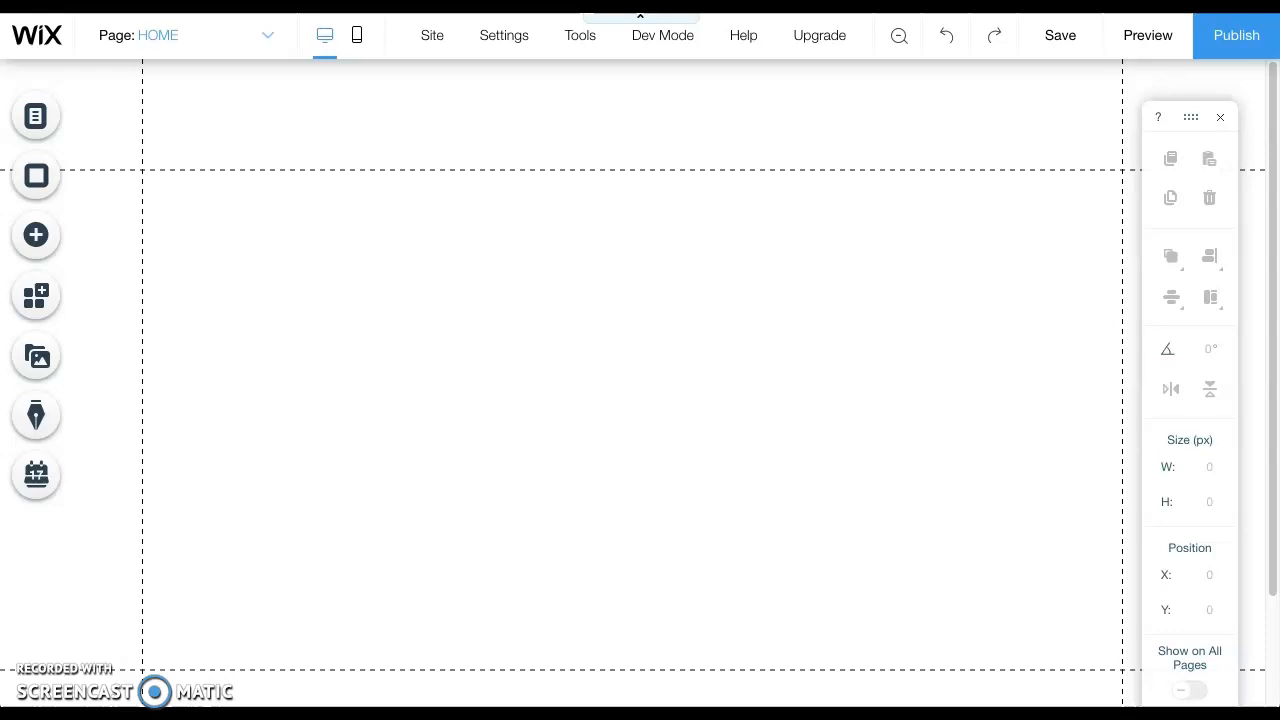
Step: Add the plain black Classic strip to the HOME page and deselect it
left_click(51, 242)
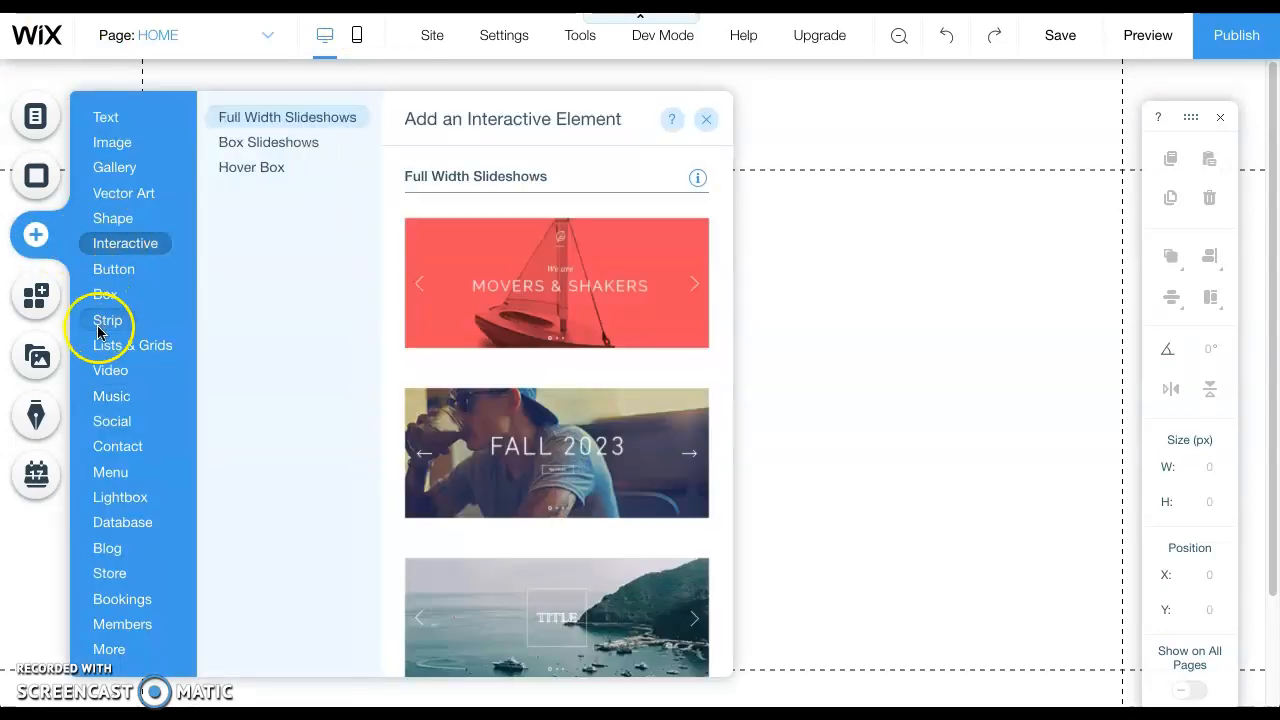
mouse_move(104, 324)
scroll(530, 368, "down", 5)
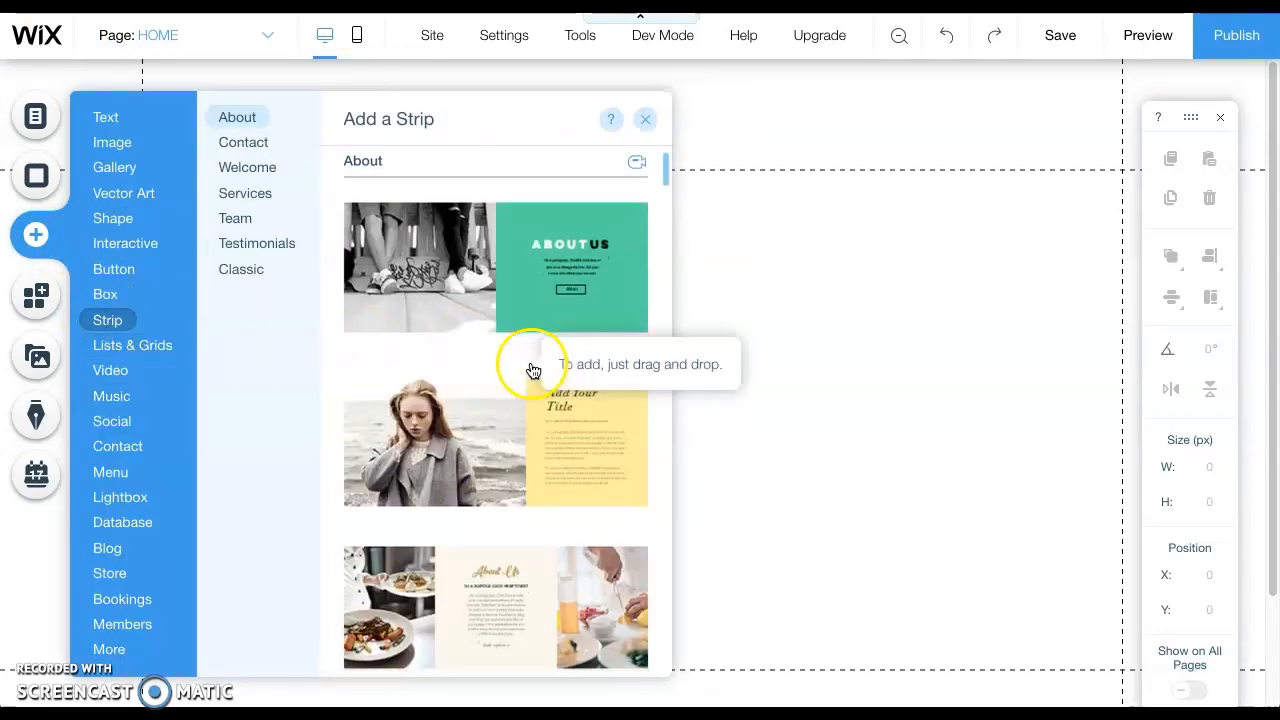
scroll(497, 397, "down", 4)
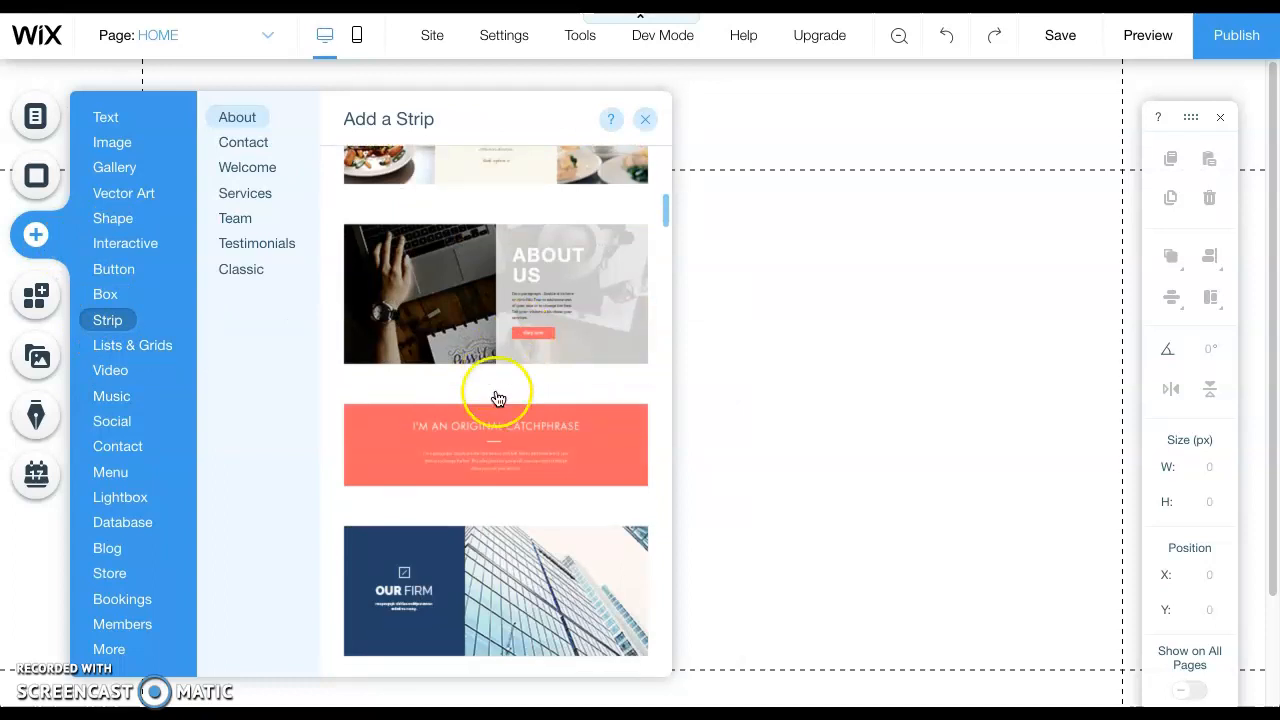
scroll(498, 399, "down", 15)
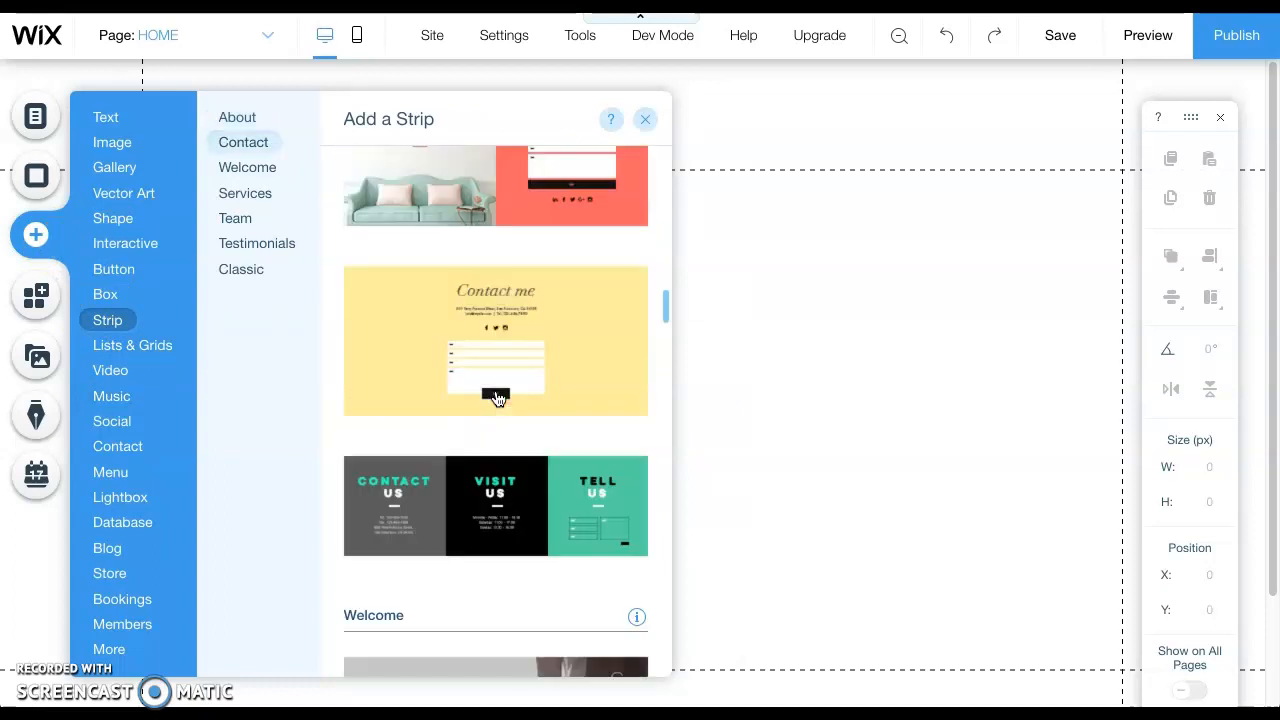
scroll(497, 398, "down", 20)
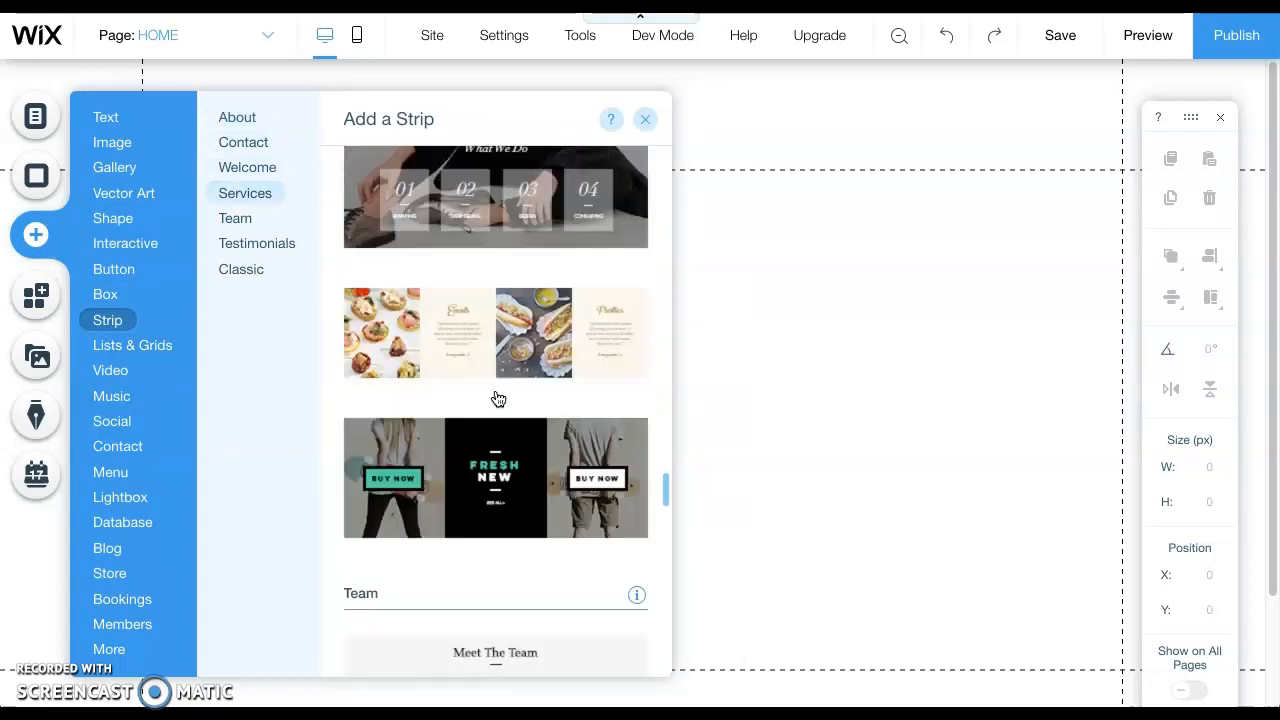
scroll(498, 399, "down", 6)
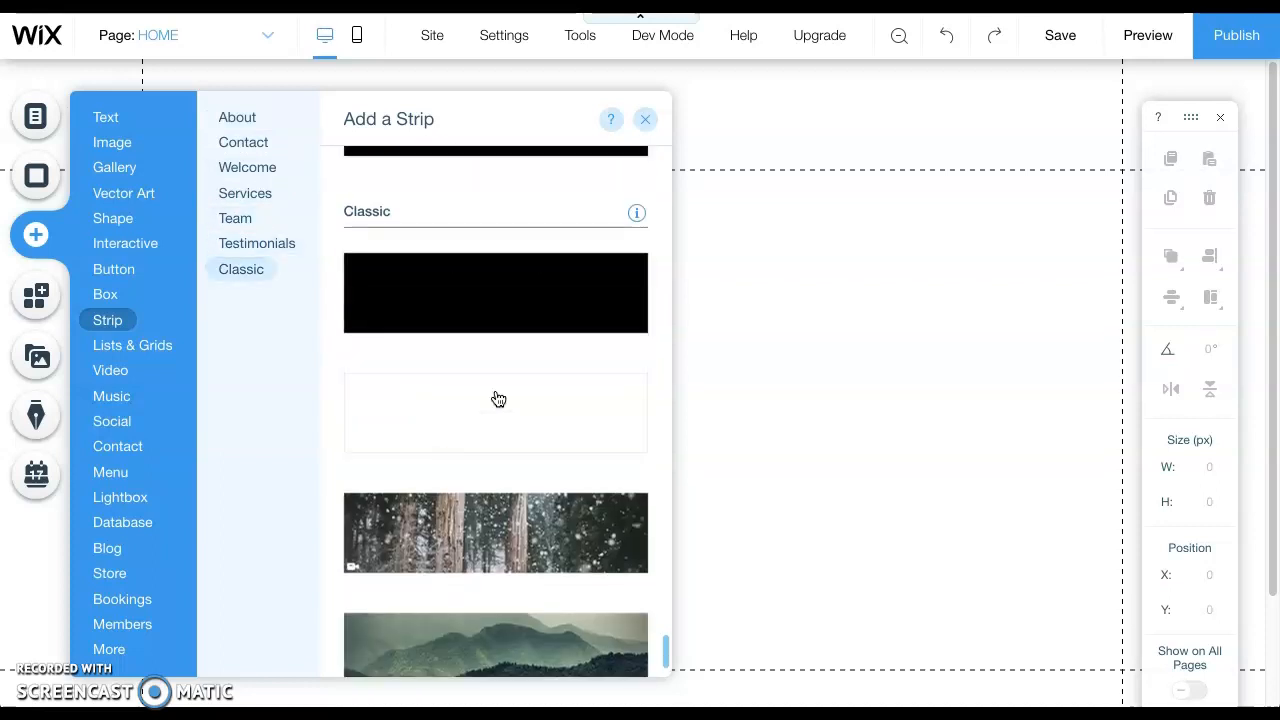
scroll(498, 399, "up", 1)
left_click(508, 408)
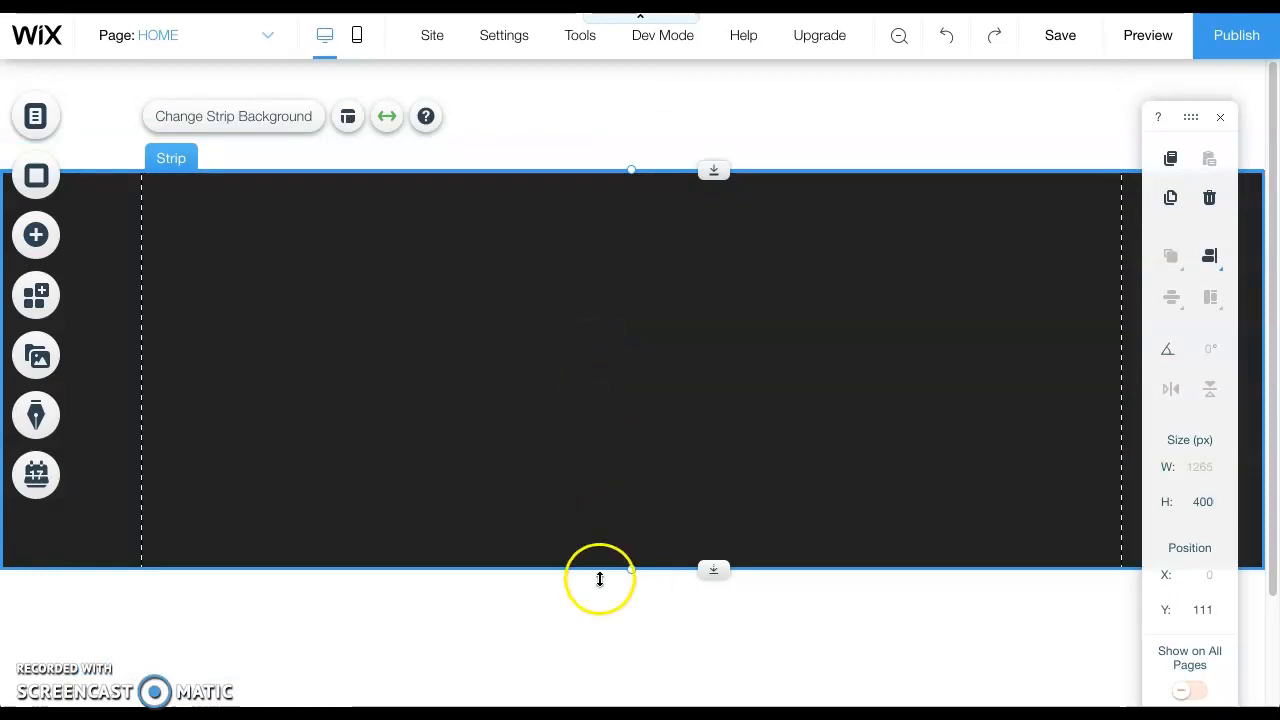
left_click(602, 595)
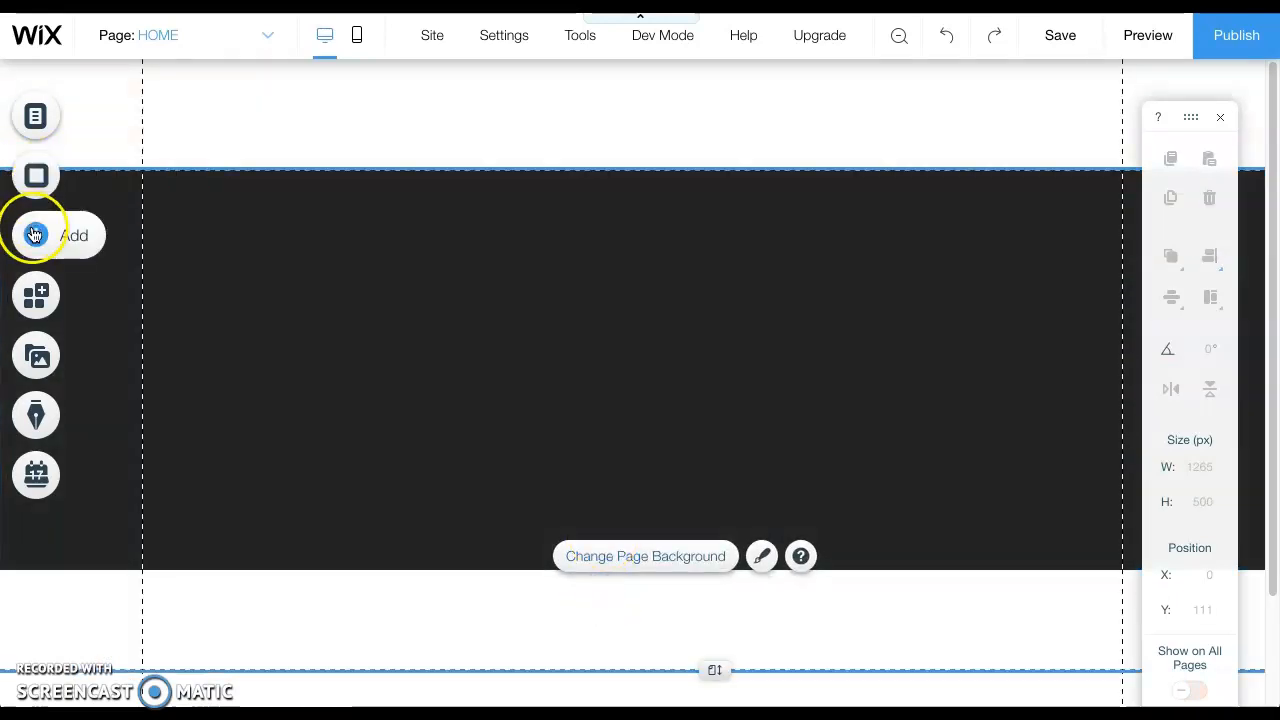
Step: Browse the text styles and add a Huge Title text element onto the black strip on the HOME page
left_click(38, 234)
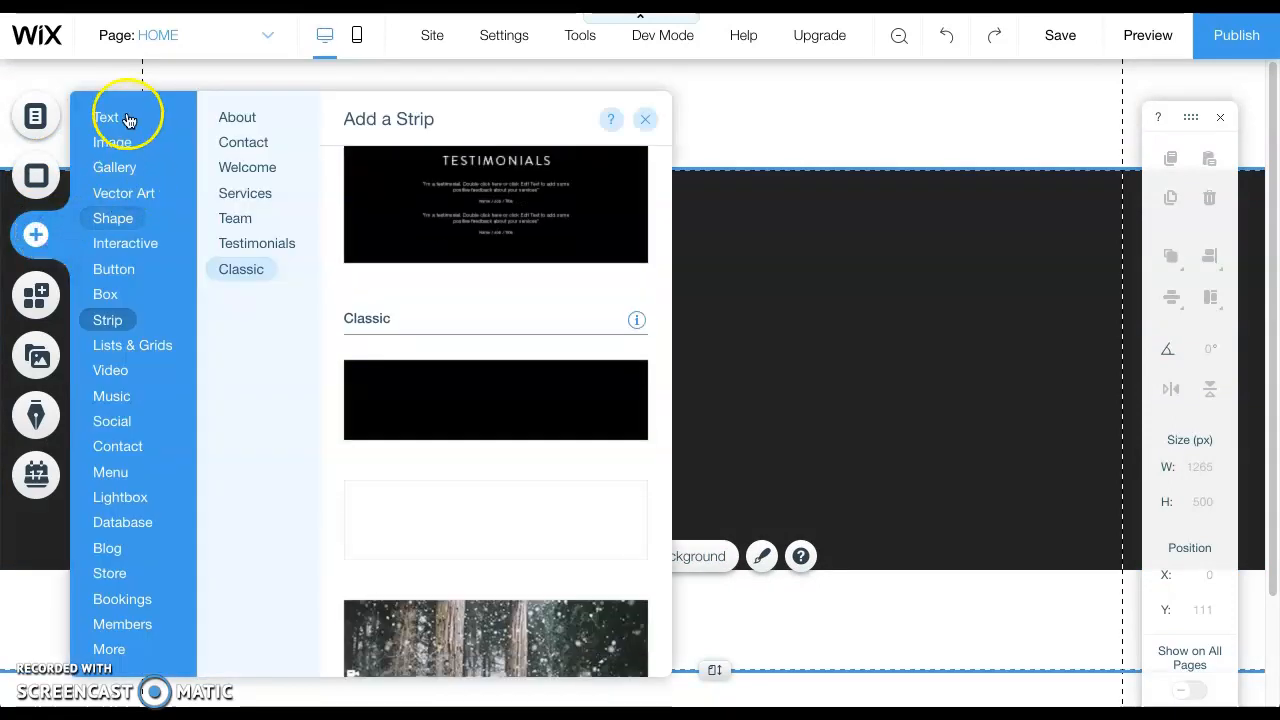
left_click(110, 116)
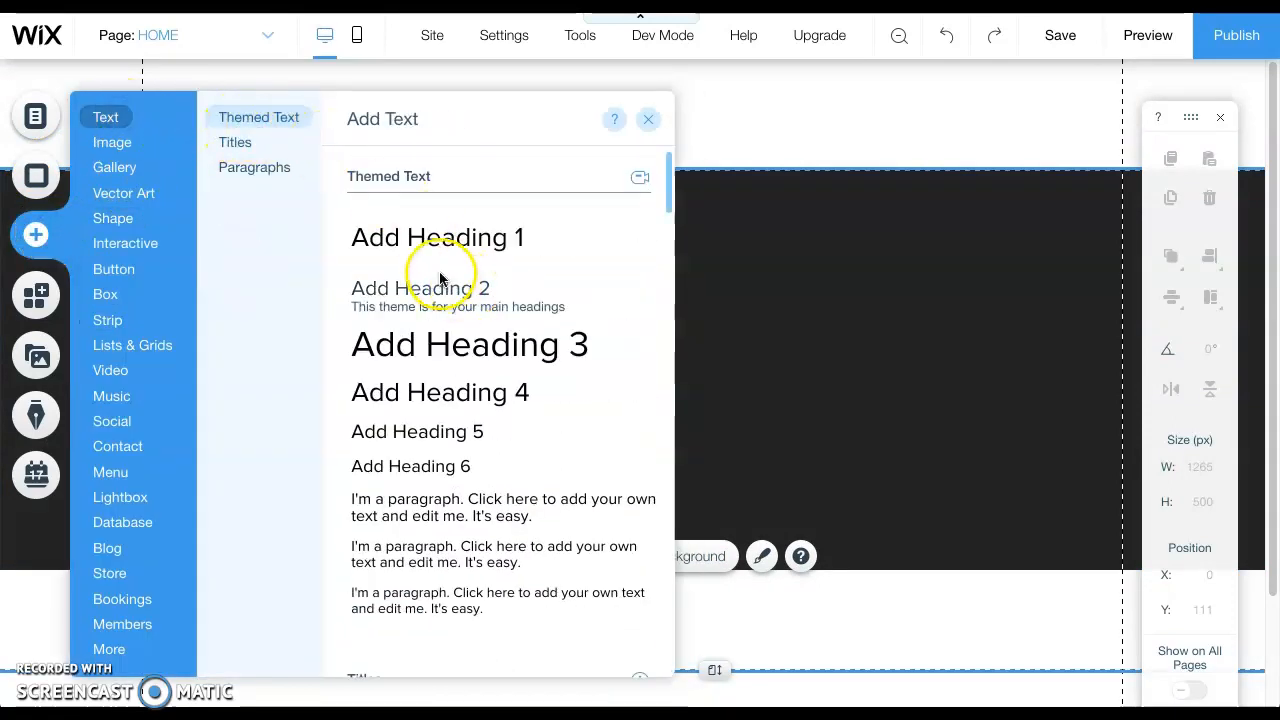
left_click(240, 150)
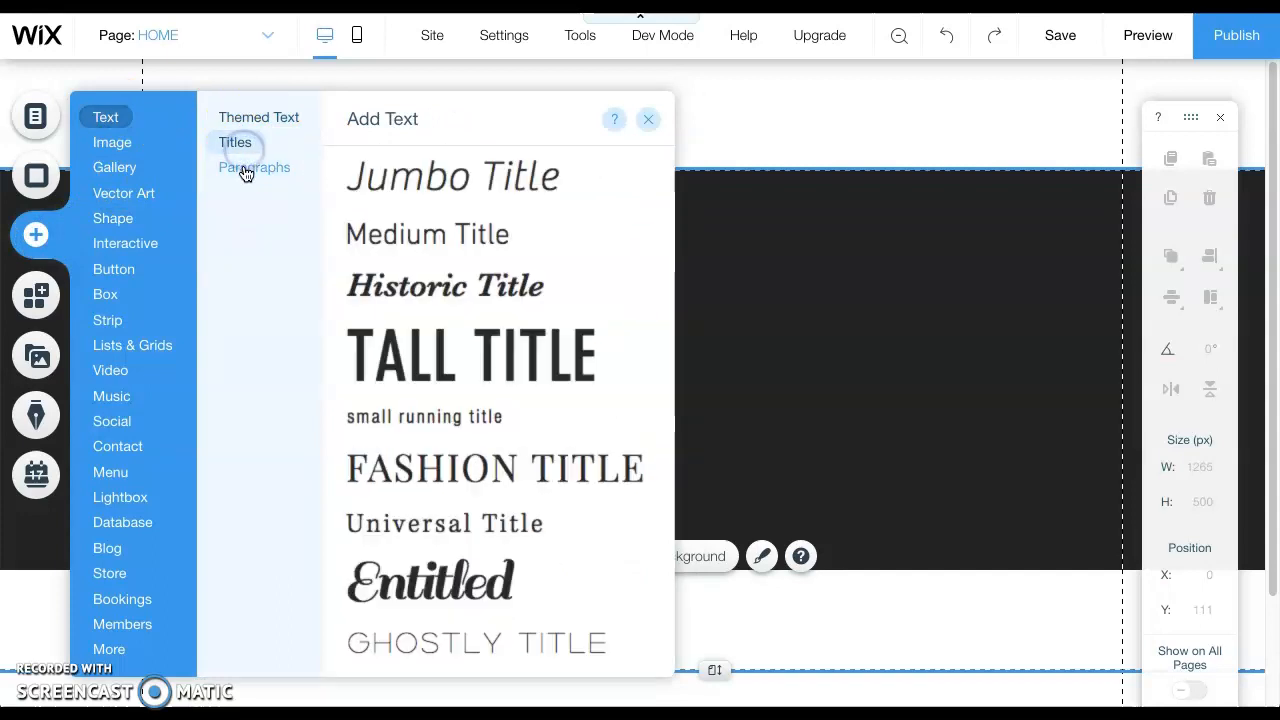
left_click(246, 170)
left_click(233, 143)
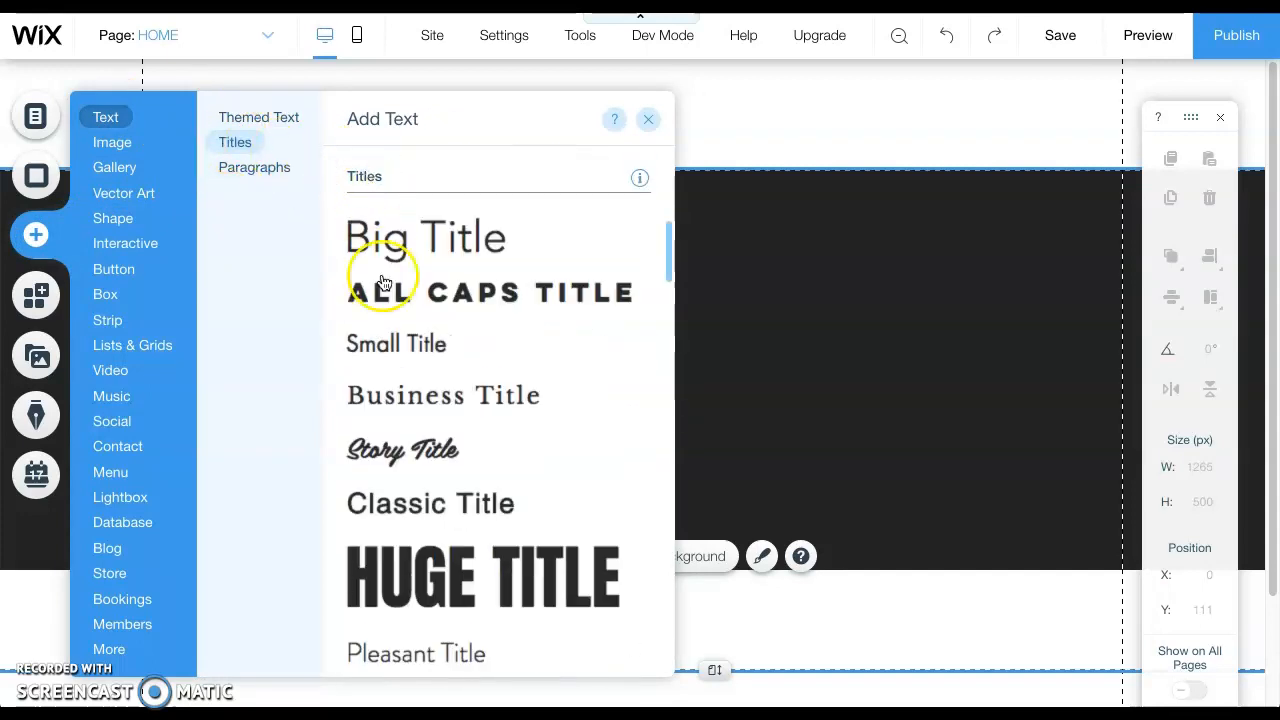
left_click(515, 576)
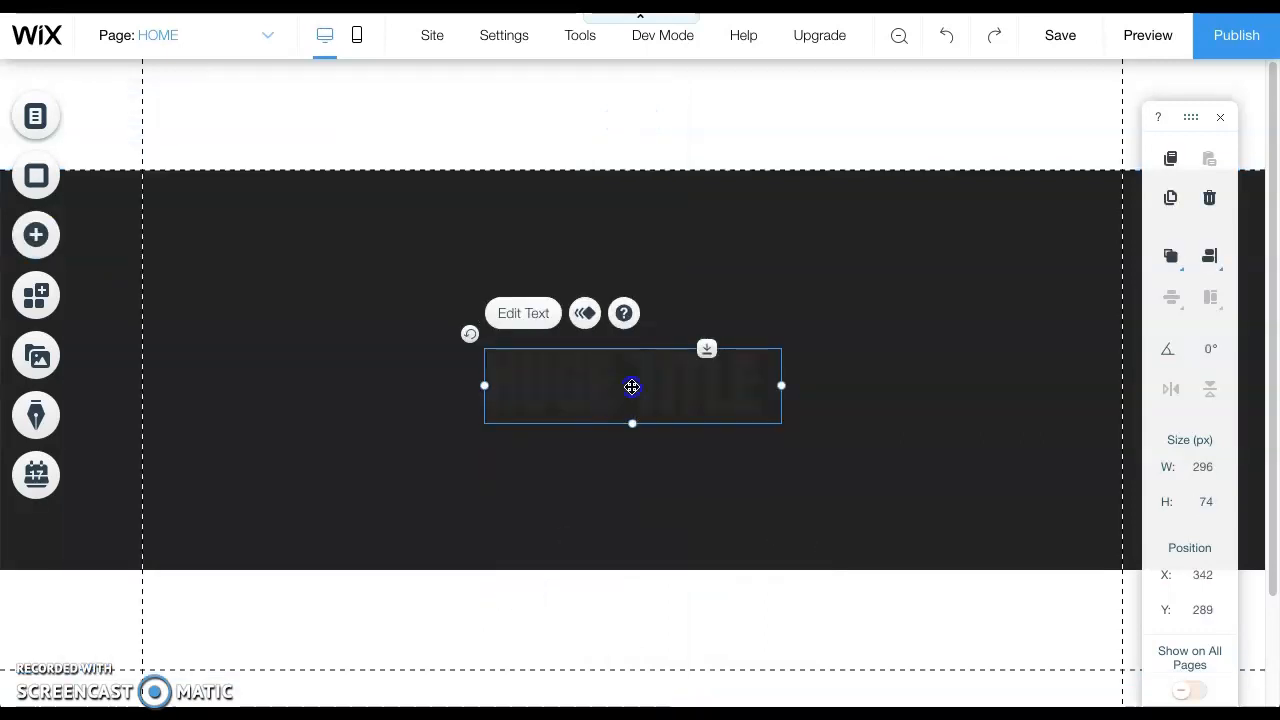
double_click(632, 386)
left_click(620, 499)
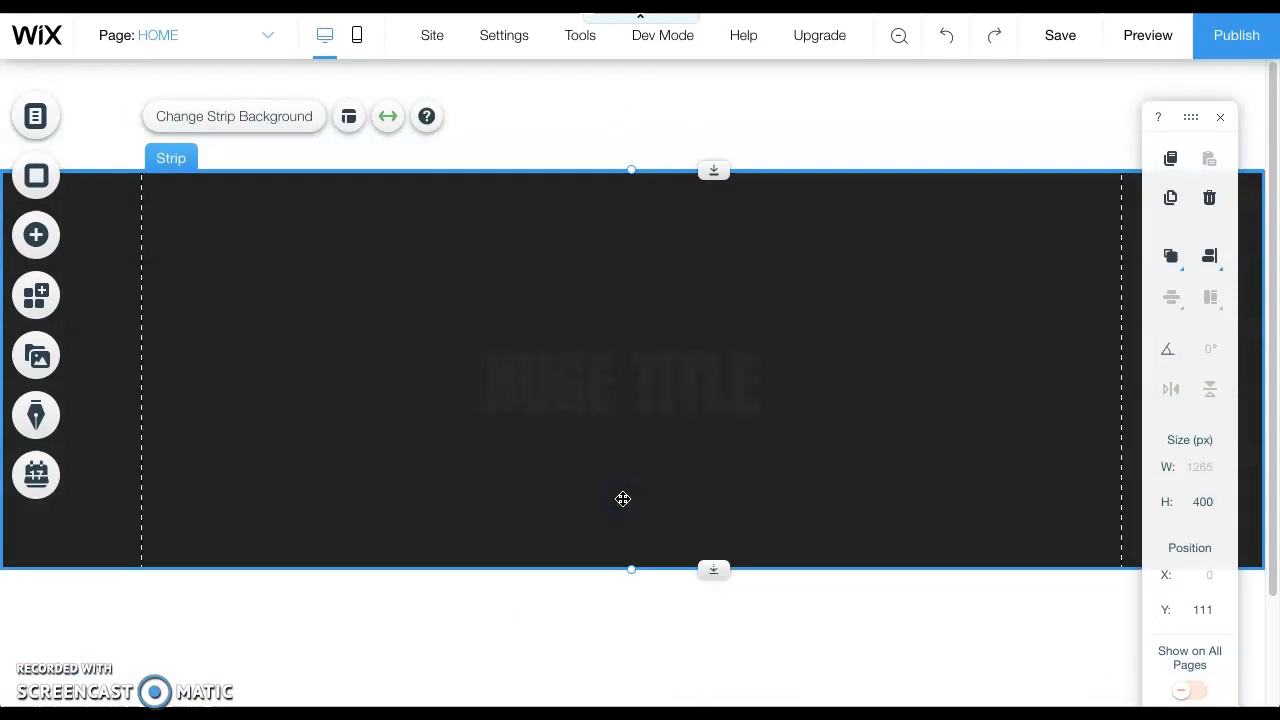
Step: Open the title on the black strip for editing and colour its text green #BADA55
double_click(645, 398)
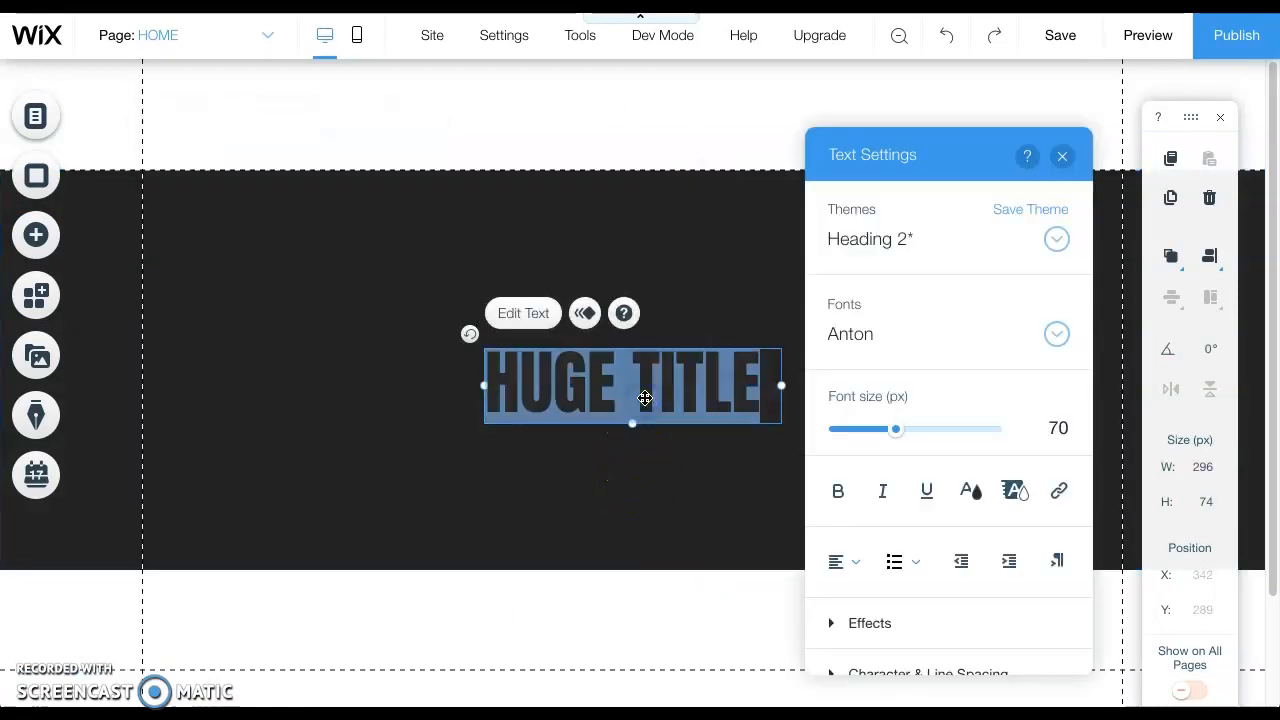
left_click(946, 365)
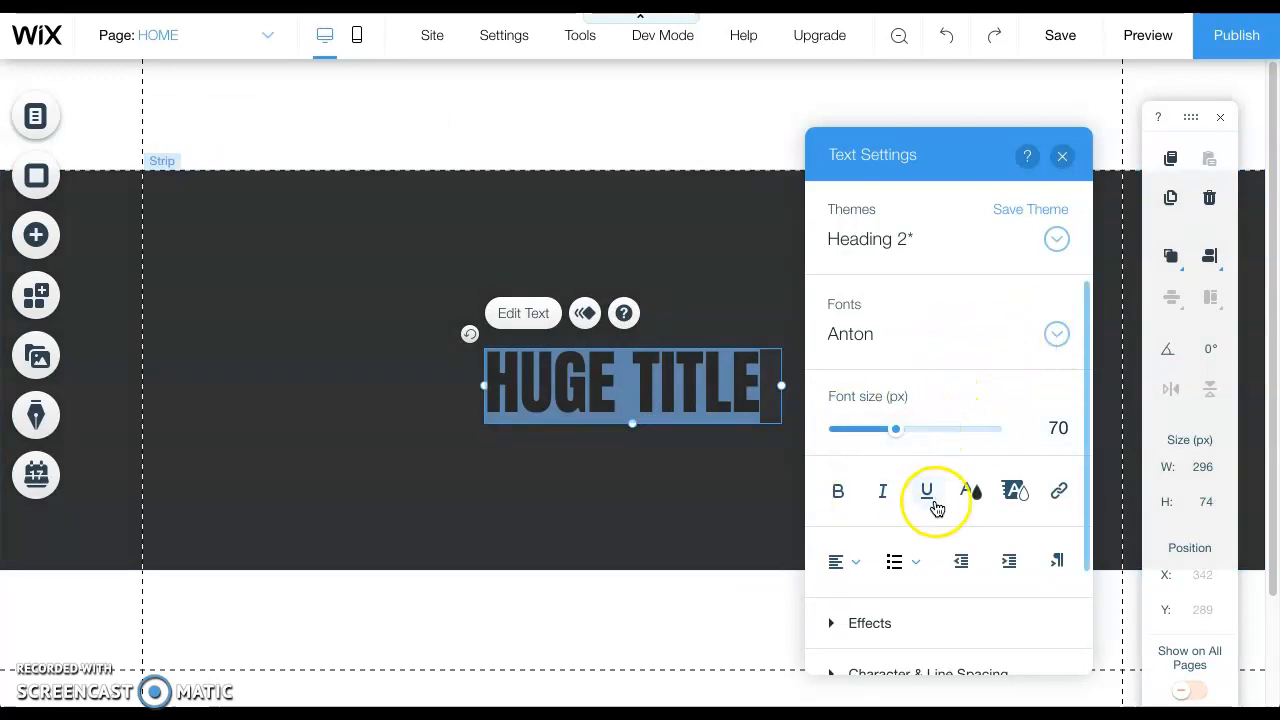
left_click(971, 490)
left_click(946, 479)
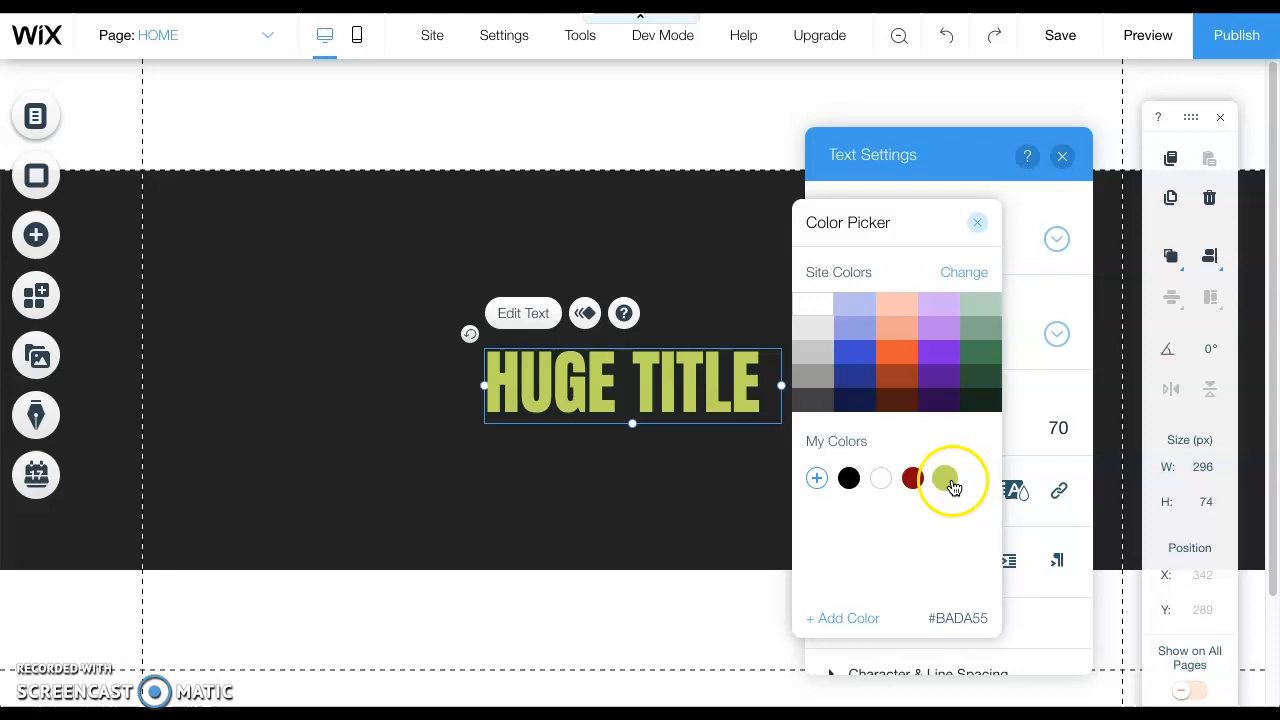
left_click(979, 230)
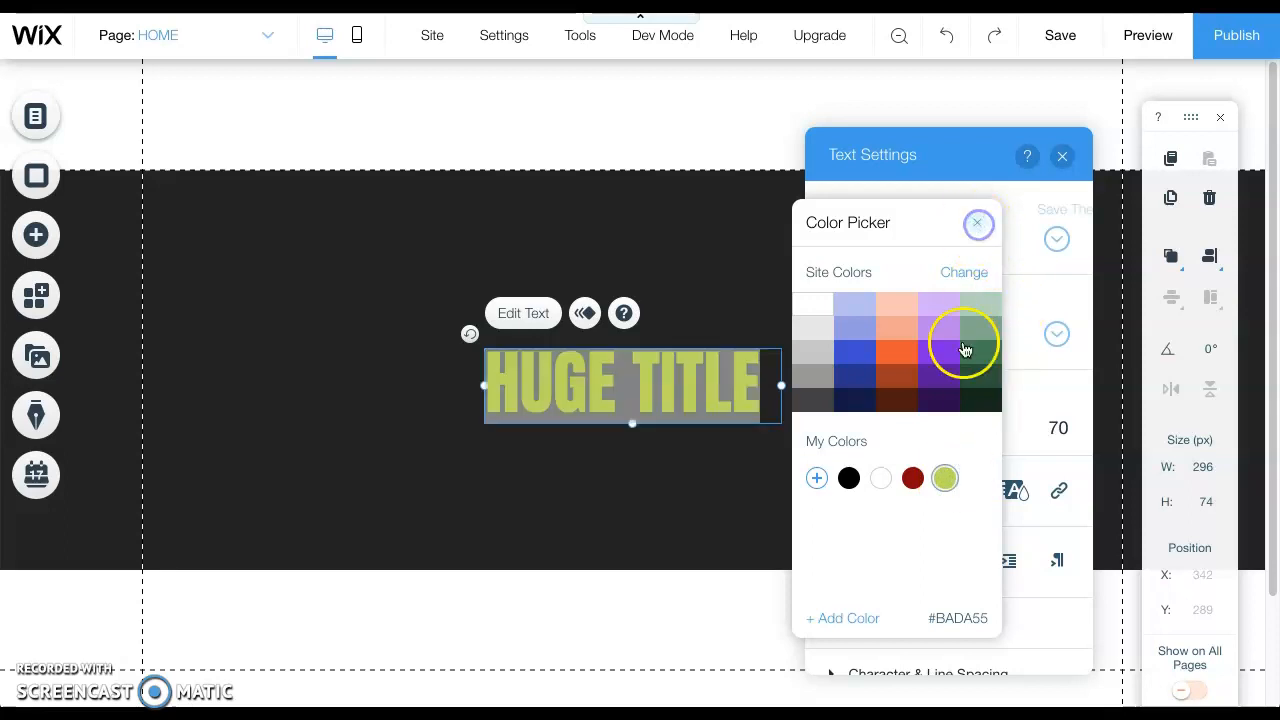
Step: Make the title text bold and centre-align it
left_click(845, 495)
left_click(845, 561)
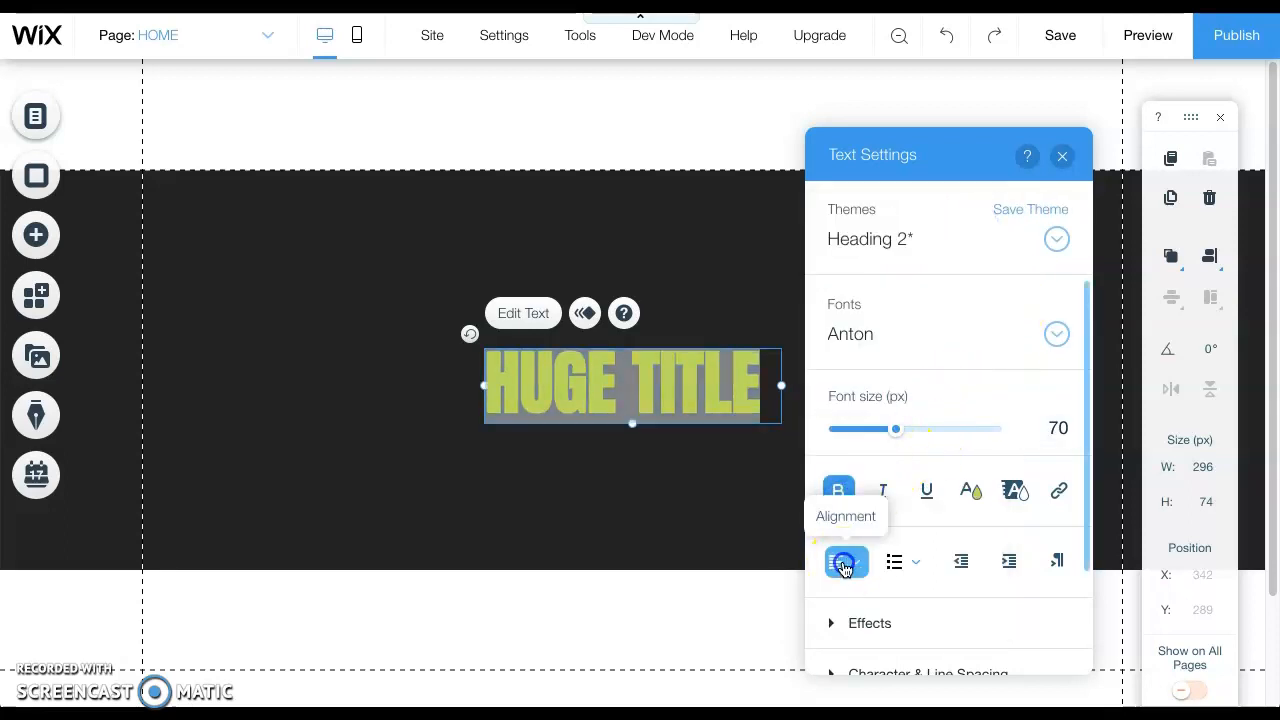
left_click(849, 591)
Step: Try text effects B, D and G on the title and reset it to no effect
scroll(931, 617, "down", 3)
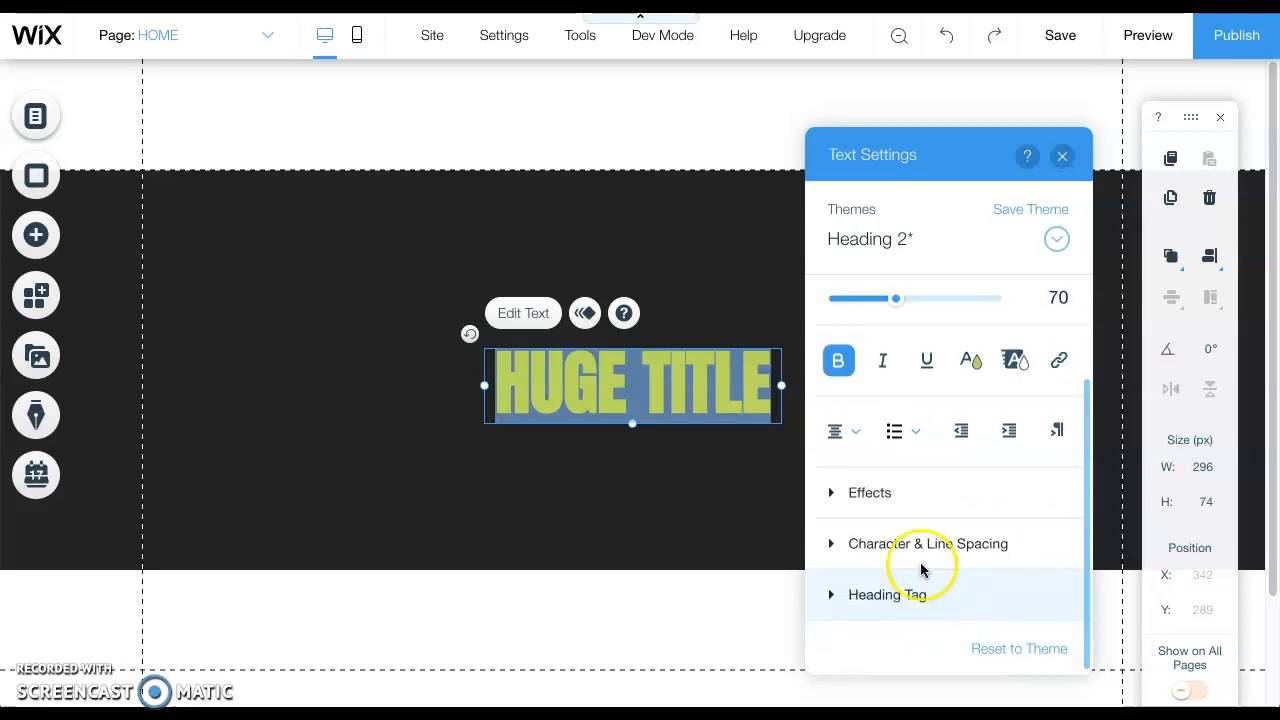
left_click(910, 488)
left_click(950, 560)
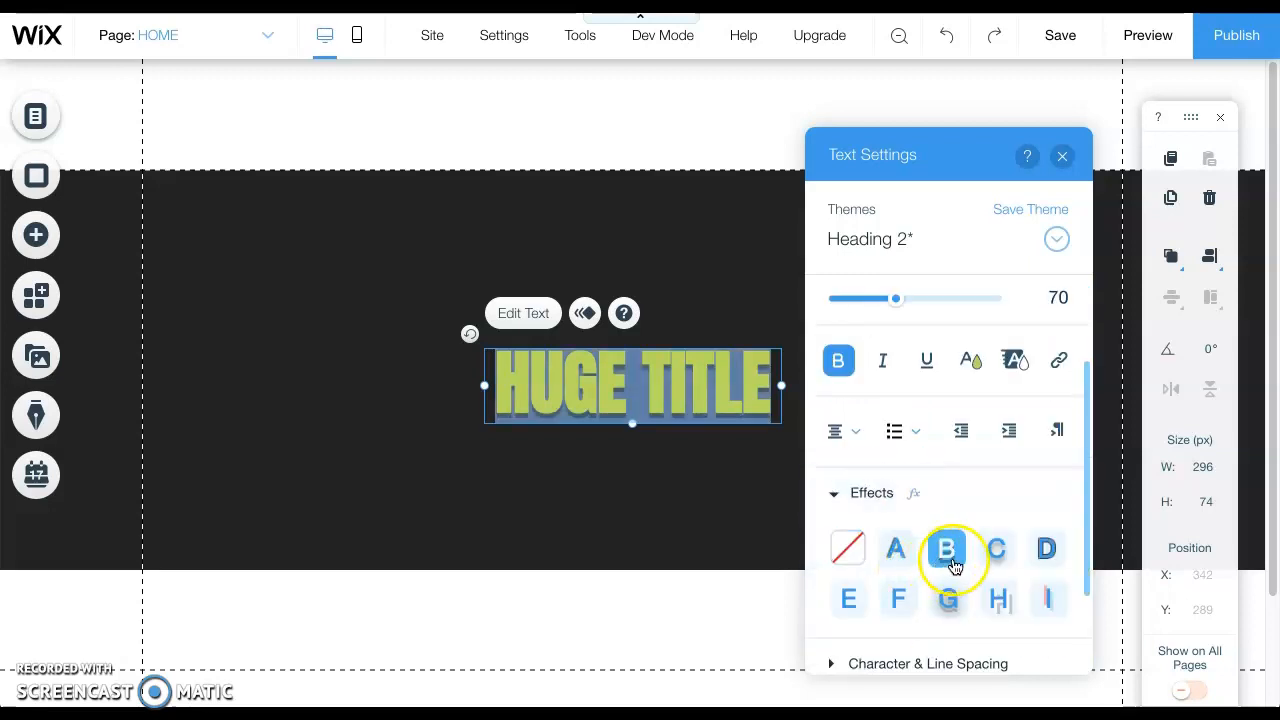
left_click(1042, 550)
left_click(955, 602)
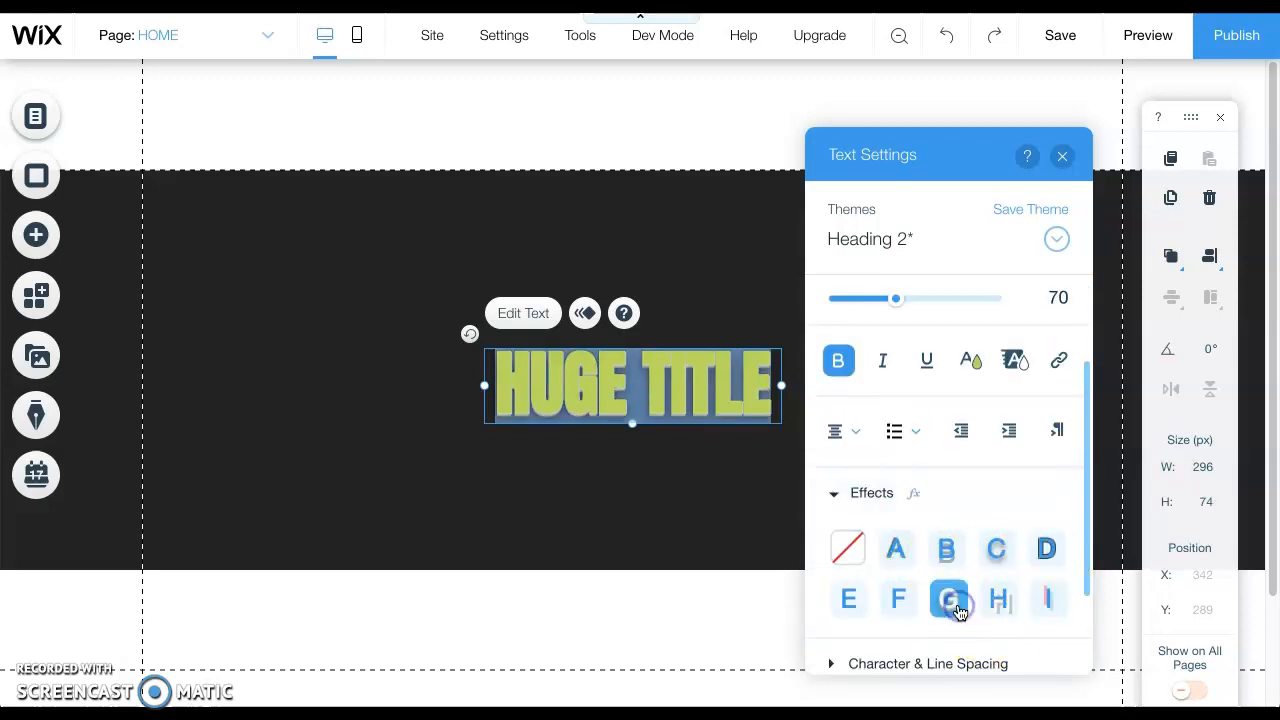
left_click(850, 552)
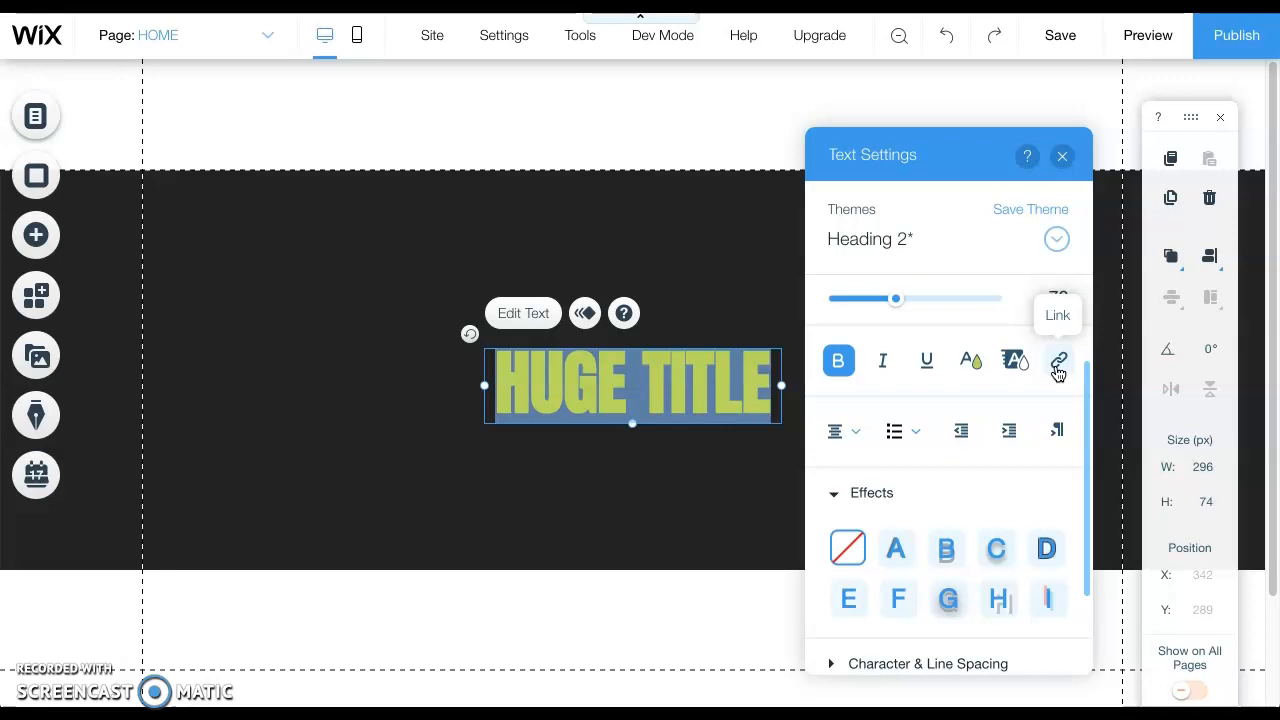
Step: Replace the title's wording with "Welcome!" and finish editing the text
left_click(309, 151)
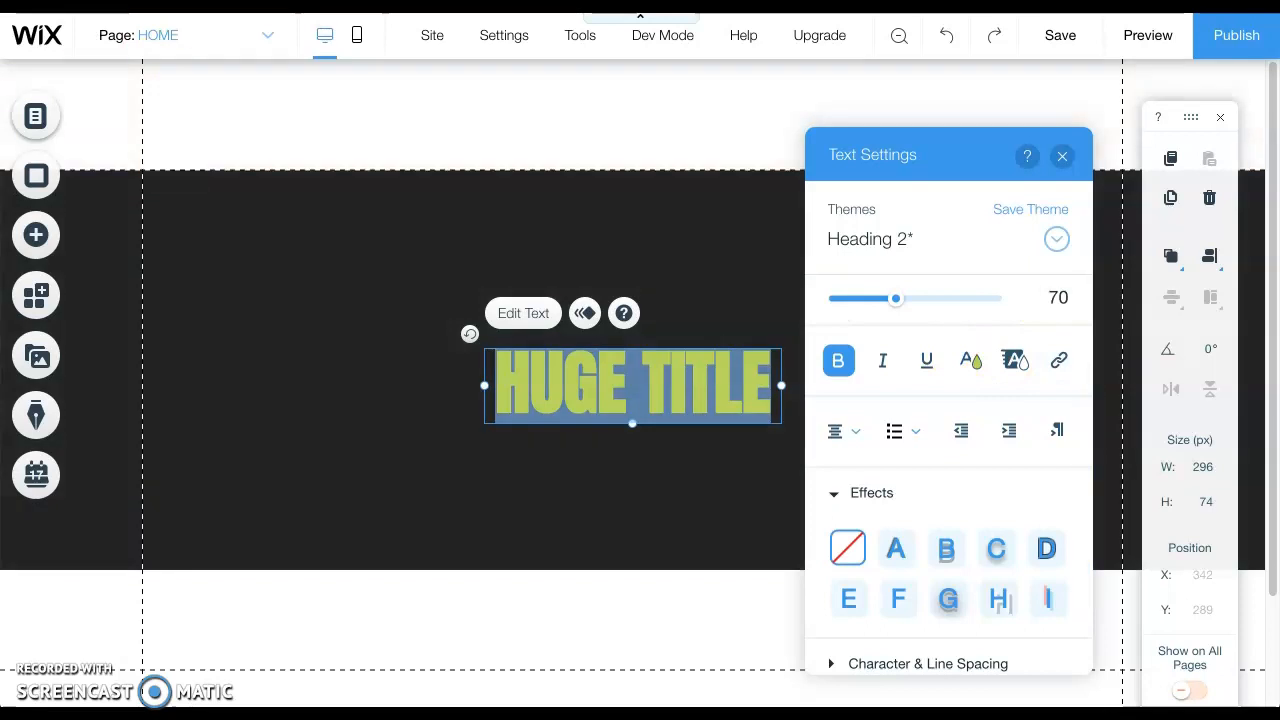
left_click(663, 400)
double_click(665, 393)
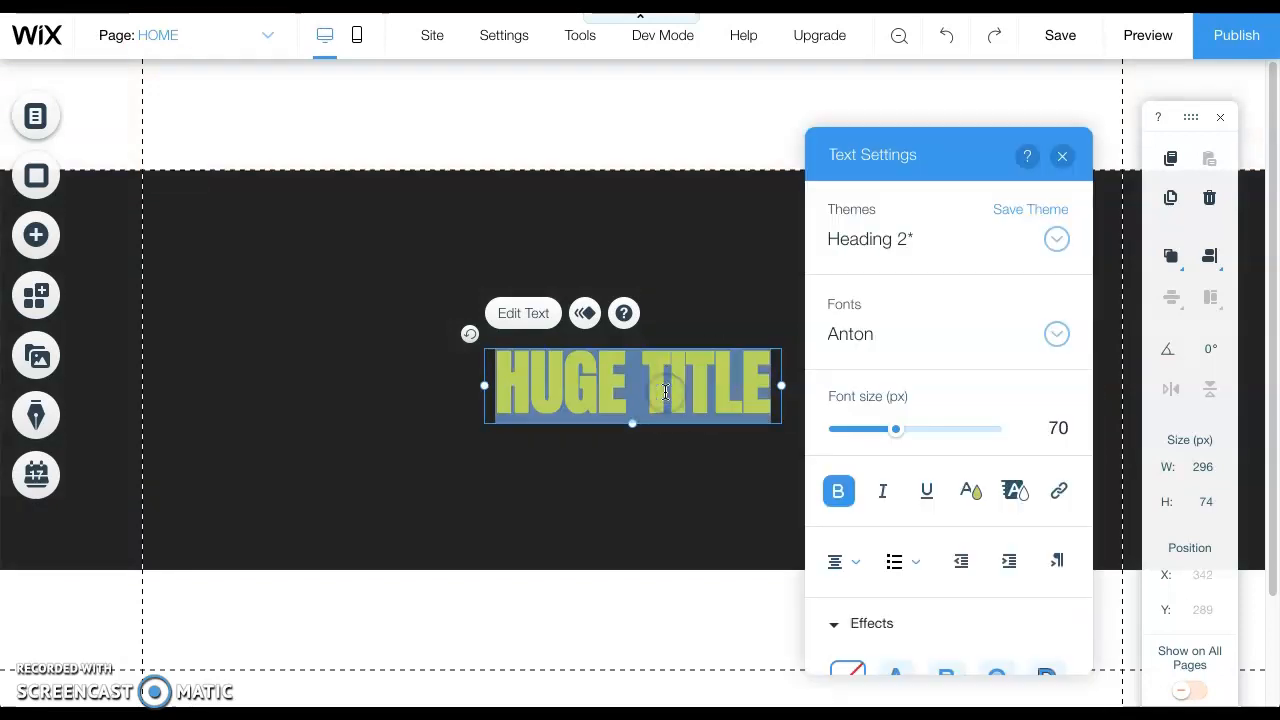
type("Welcome!")
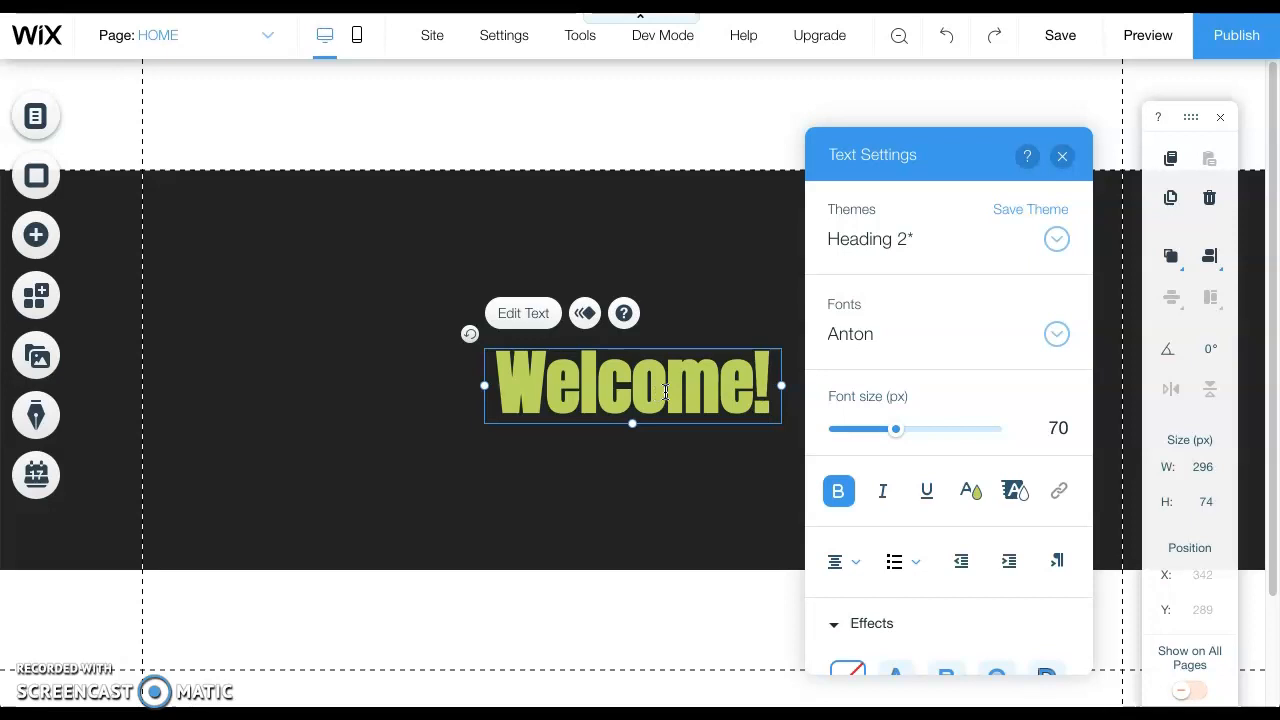
left_click(671, 531)
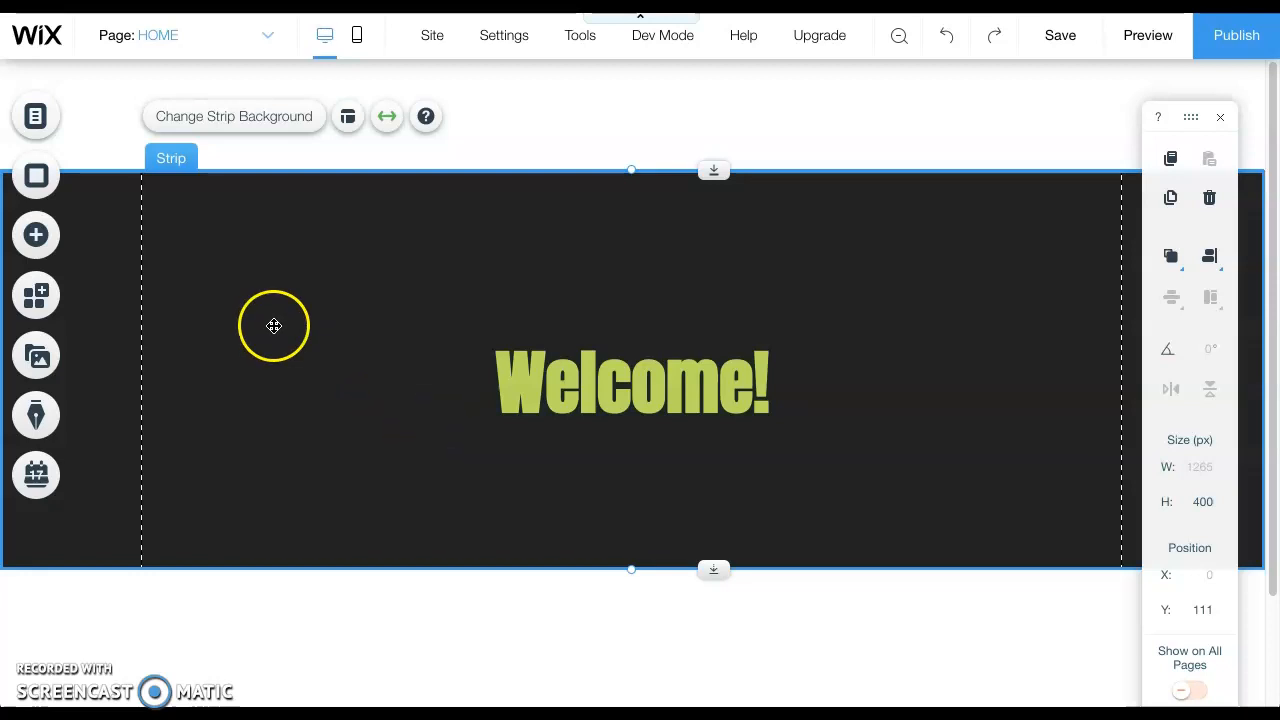
Step: Switch to the Technology page and add the plain black Classic strip to it
left_click(262, 38)
left_click(148, 110)
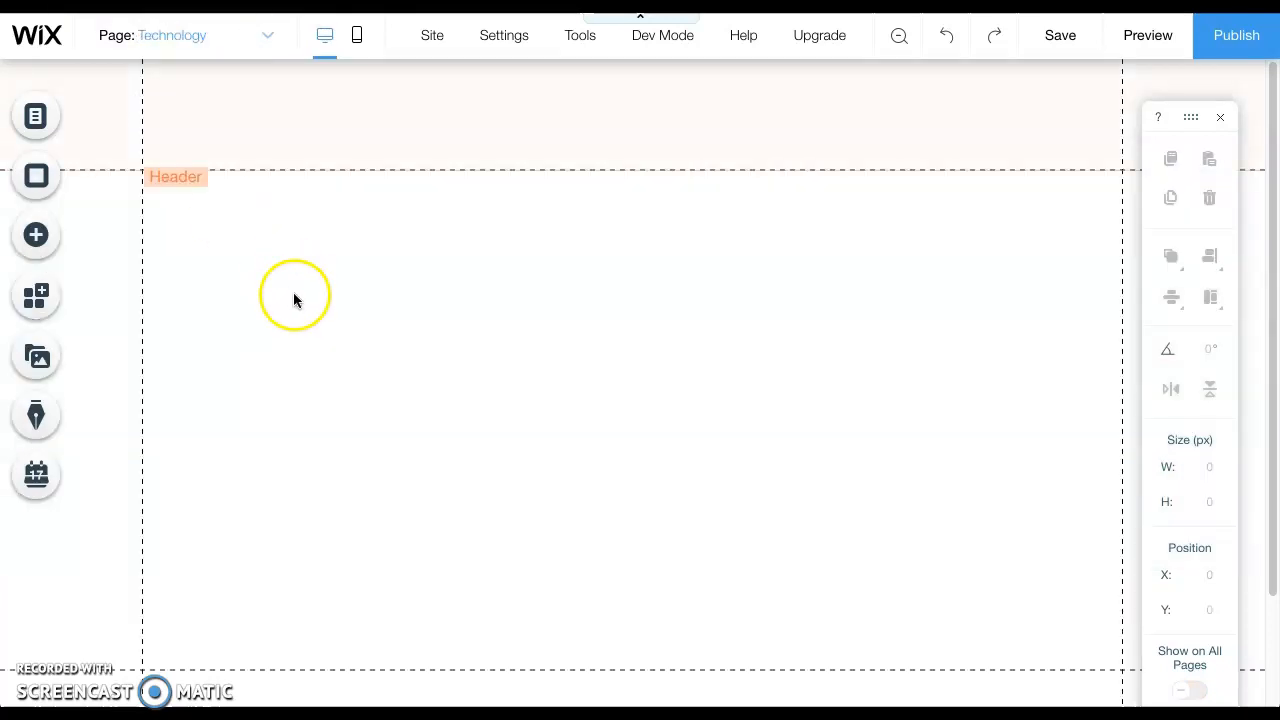
left_click(50, 245)
left_click(140, 245)
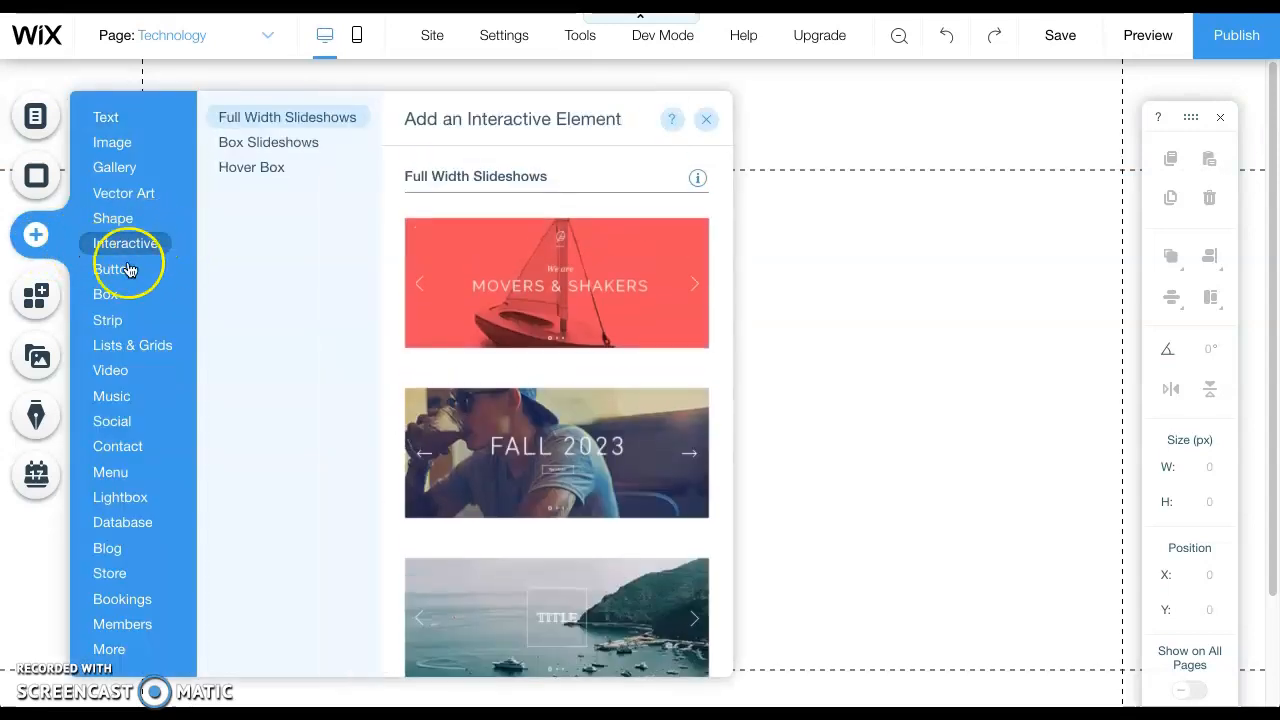
left_click(112, 320)
scroll(465, 392, "down", 2)
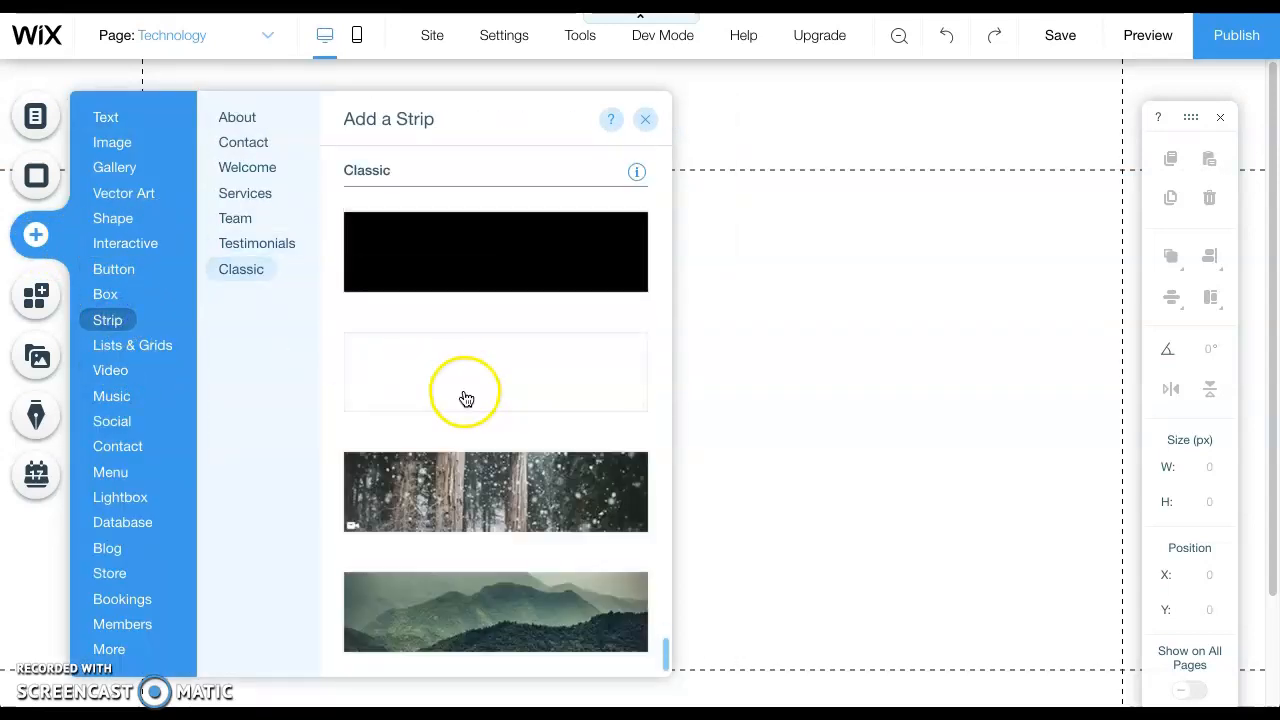
left_click(481, 276)
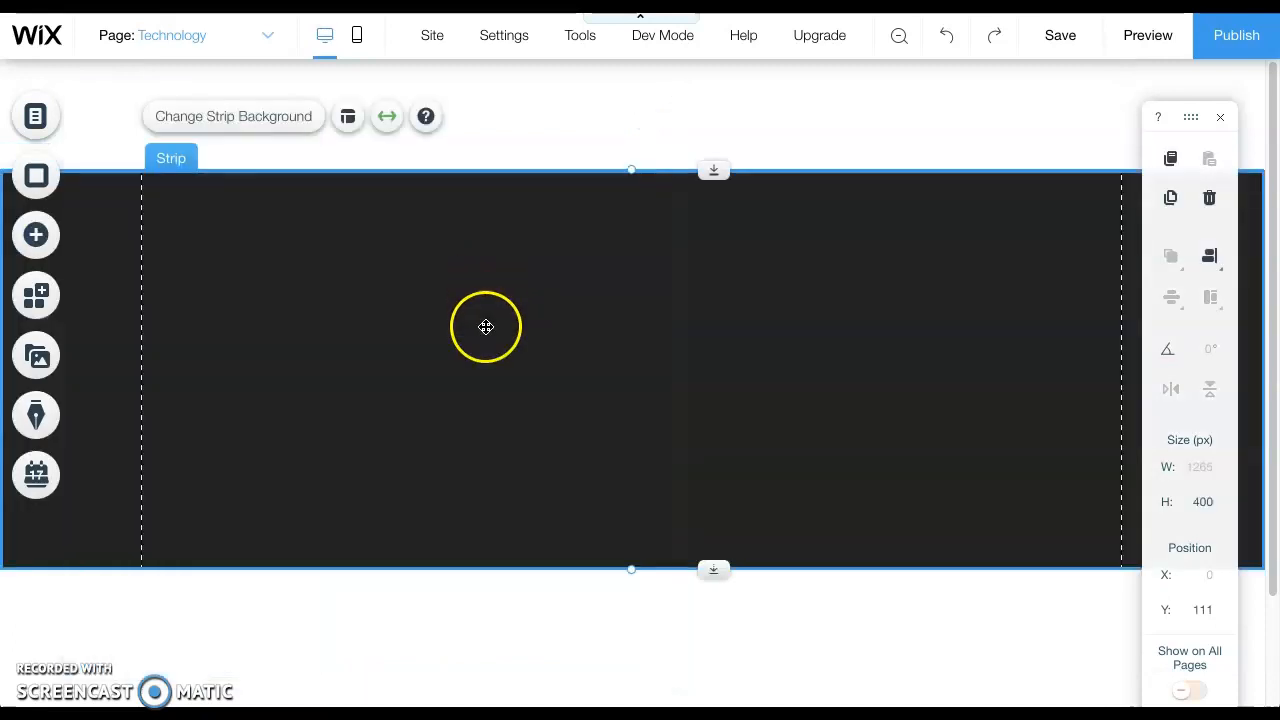
Step: Browse the gallery layouts and add the Showcase (Pro Gallery) to the Technology page
left_click(35, 236)
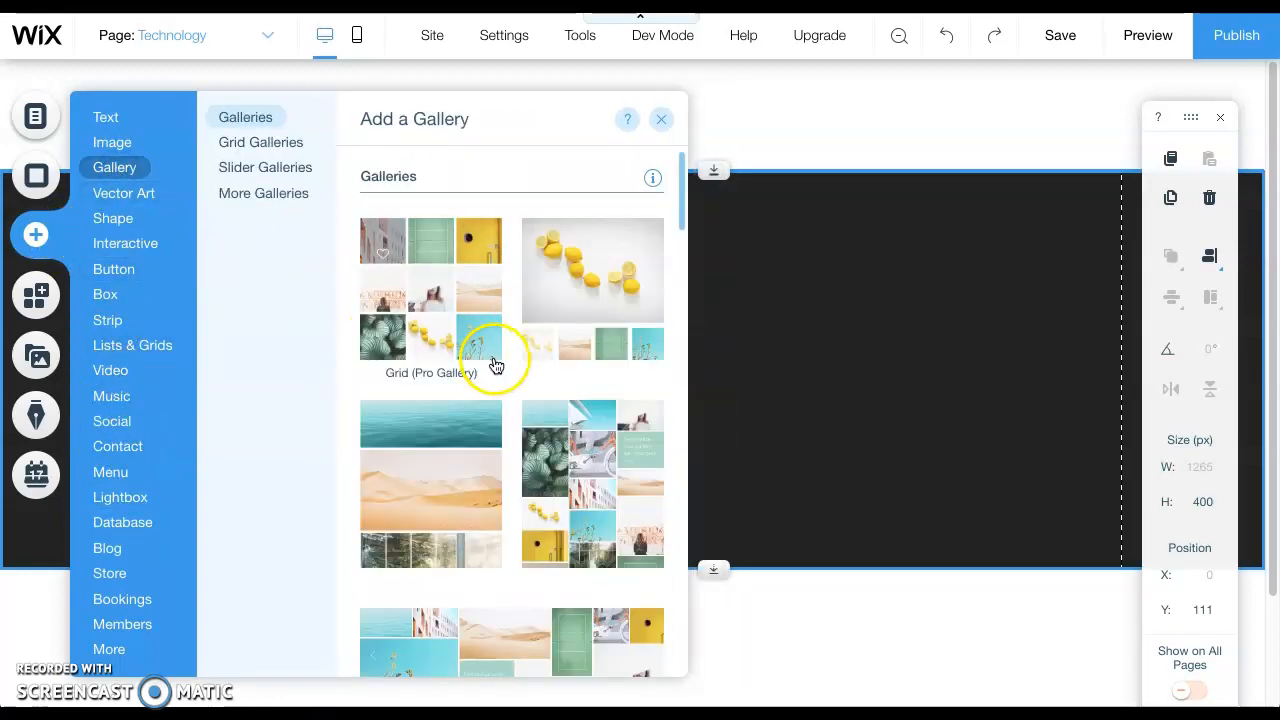
scroll(510, 385, "down", 3)
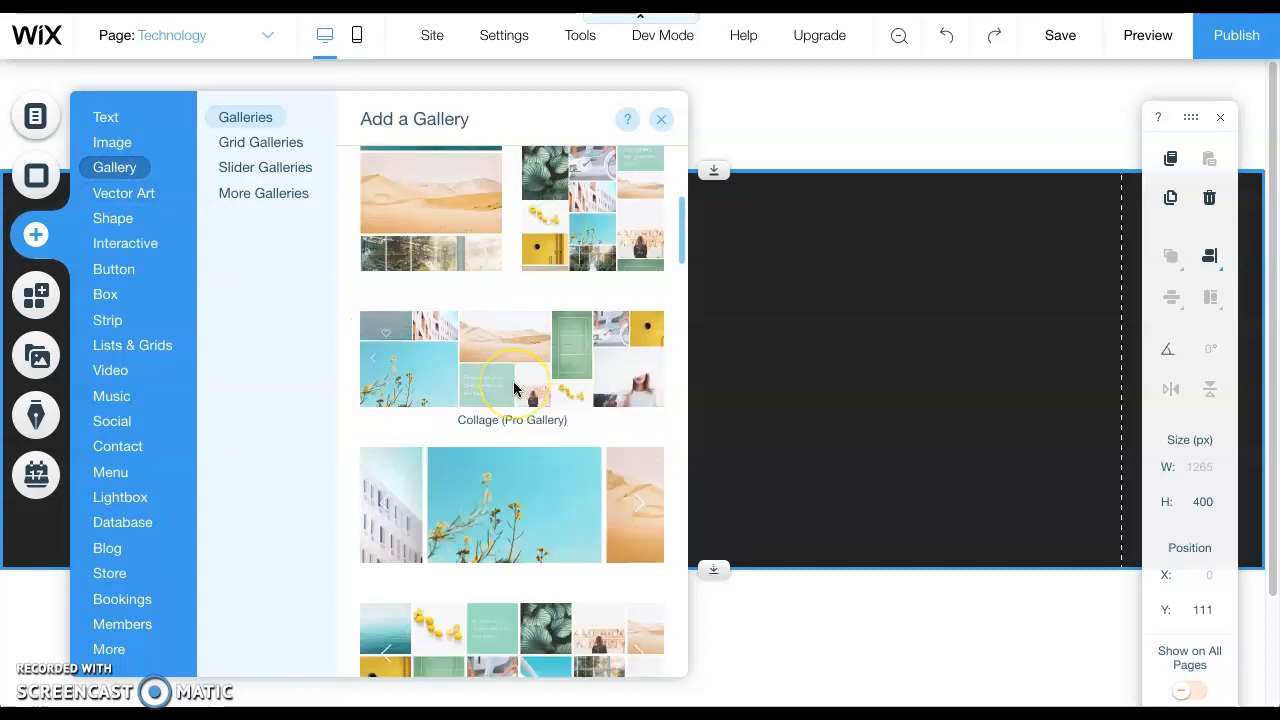
scroll(514, 388, "down", 1)
scroll(514, 388, "down", 2)
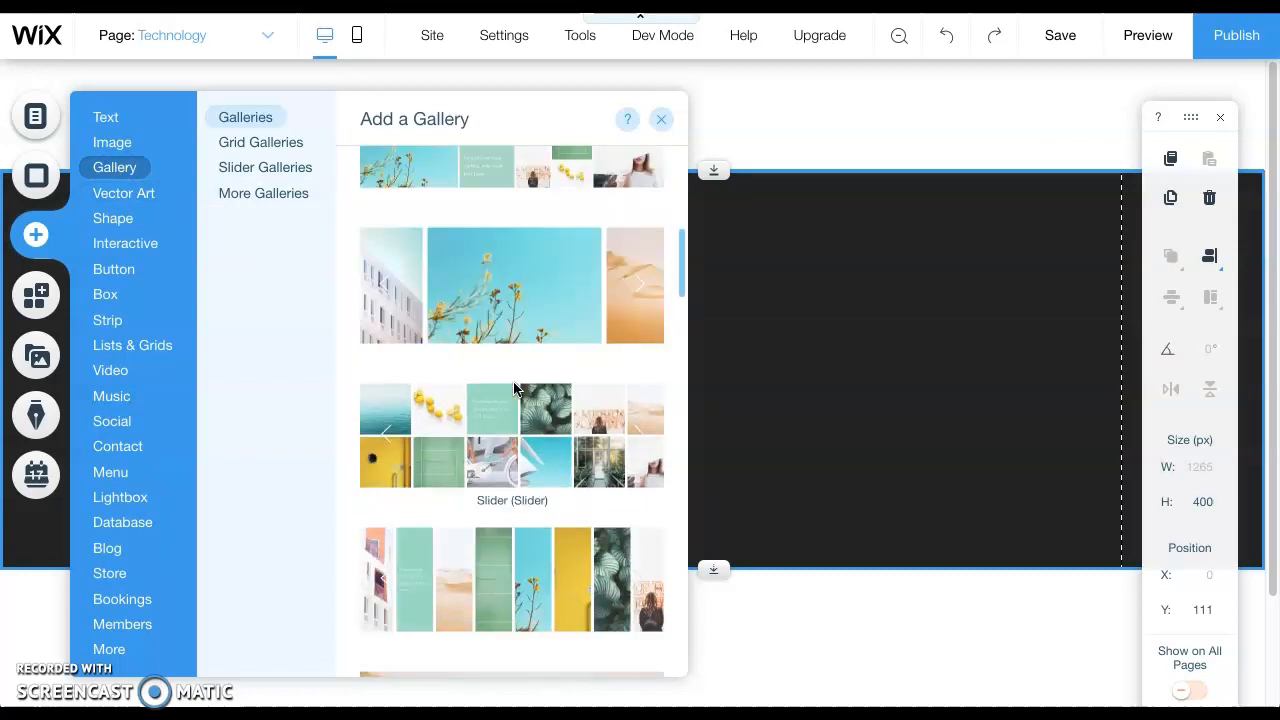
scroll(515, 388, "down", 1)
scroll(515, 388, "up", 1)
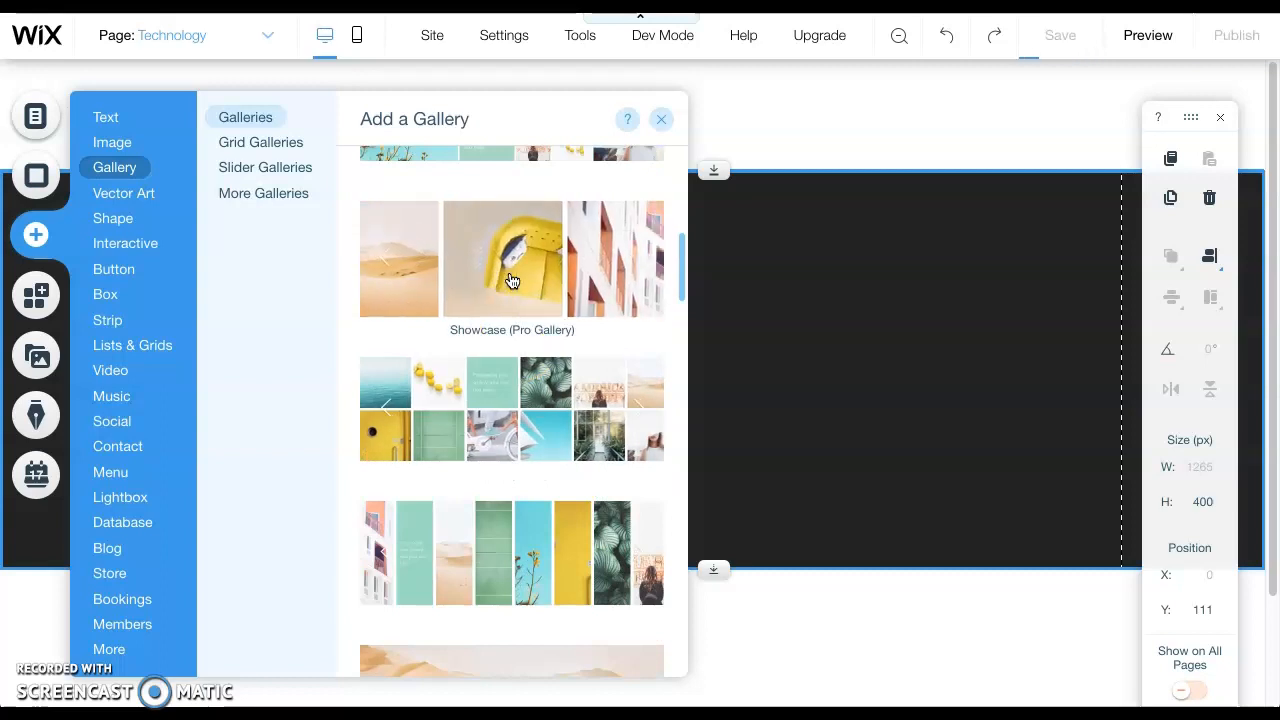
left_click(511, 280)
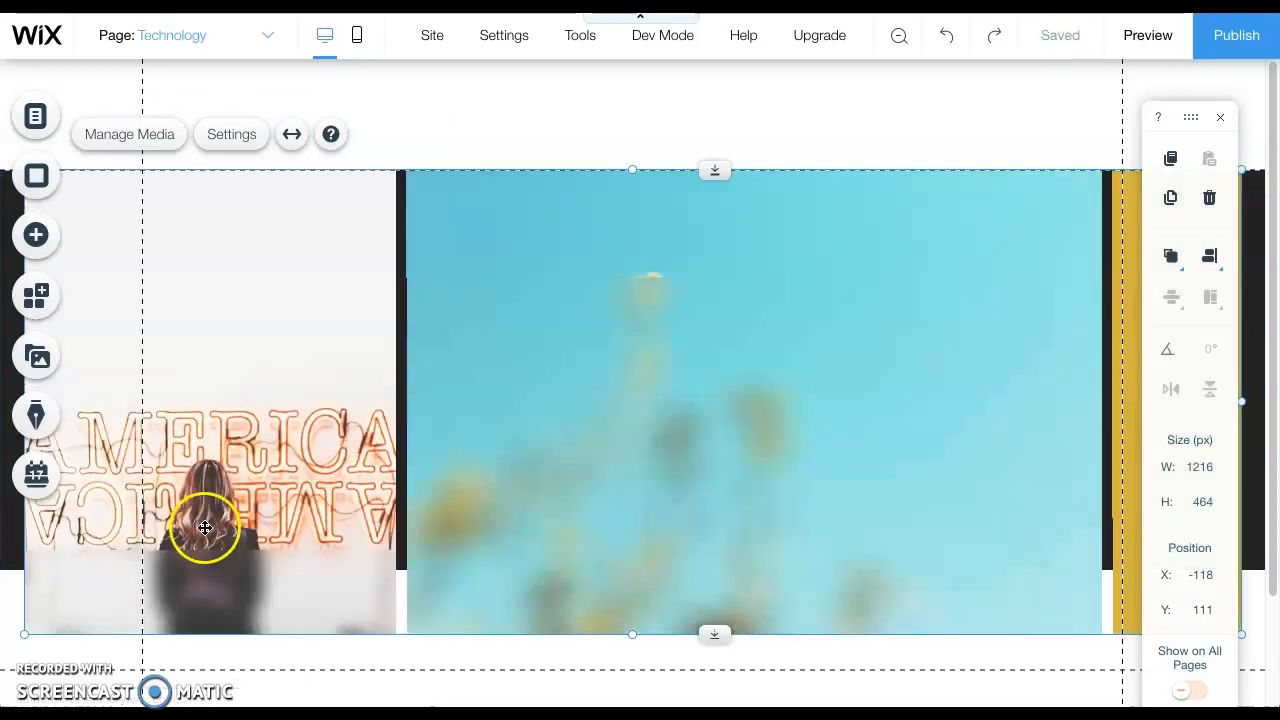
Step: Resize the gallery to about 1098 by 395 px, attach it to the black strip at about X 24, Y 111, and deselect it
left_click_drag(24, 634, 142, 563)
left_click_drag(566, 484, 566, 520)
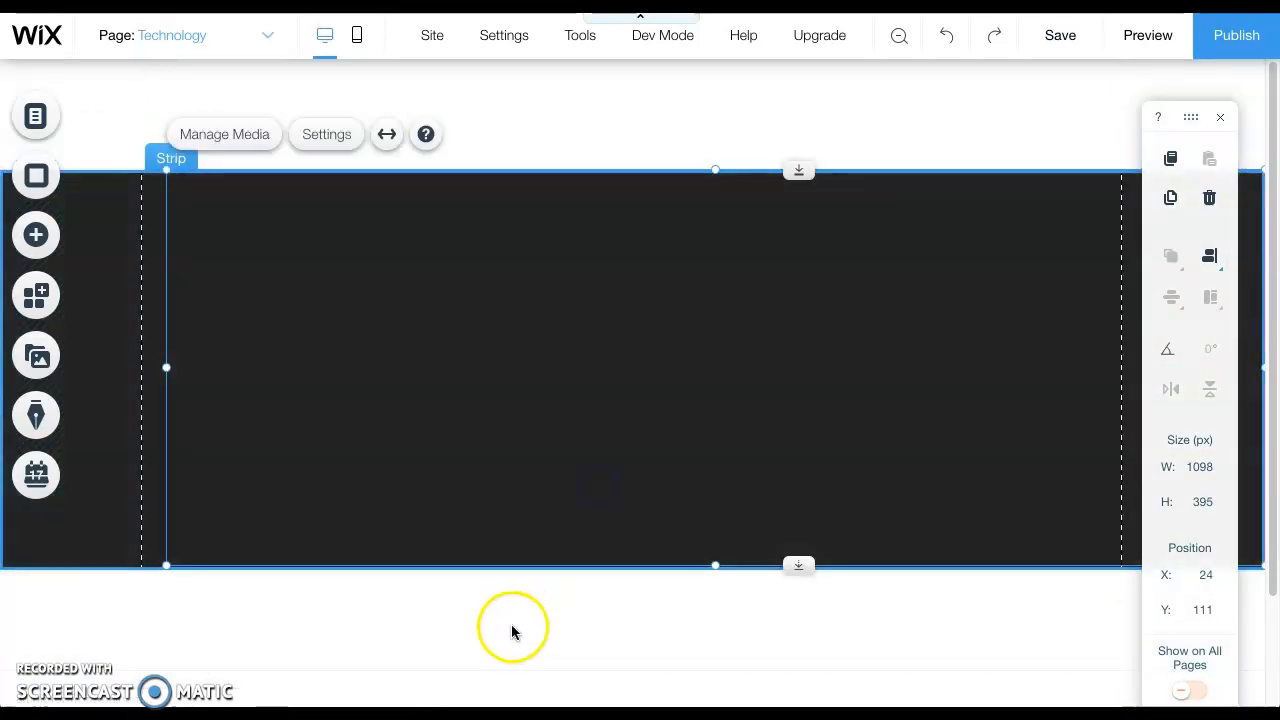
left_click(446, 608)
scroll(430, 616, "down", 1)
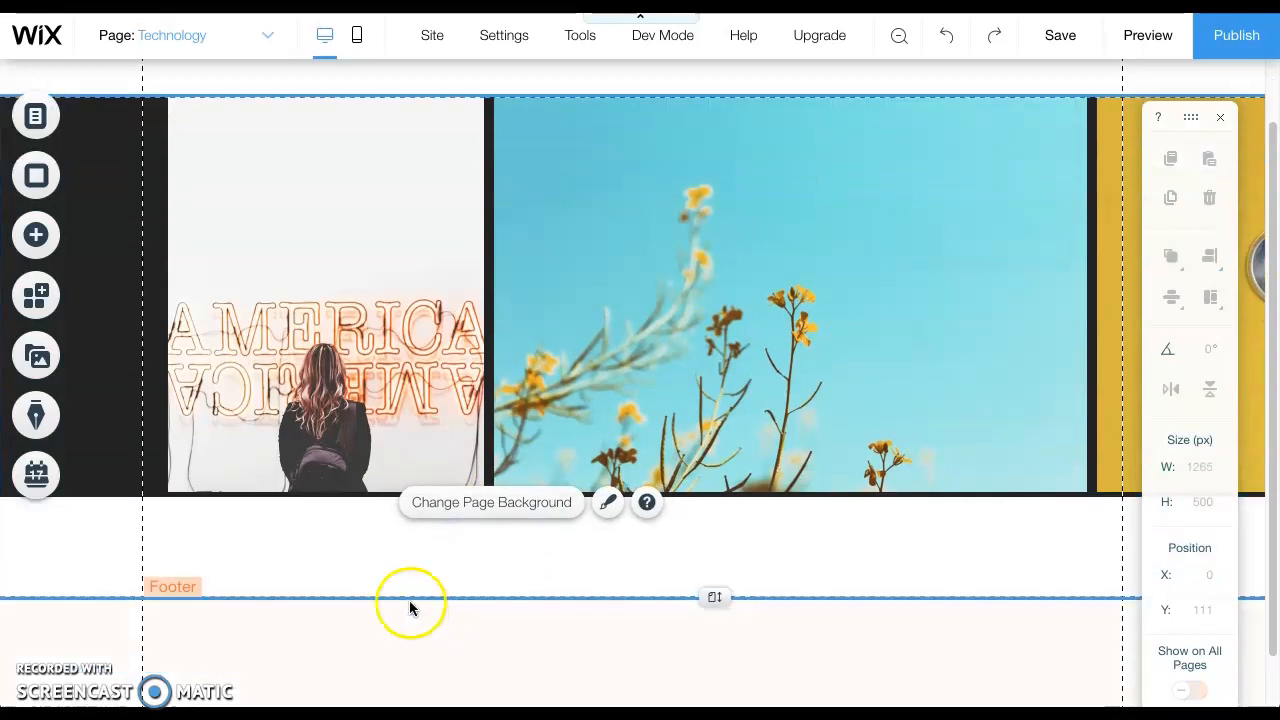
scroll(412, 450, "up", 1)
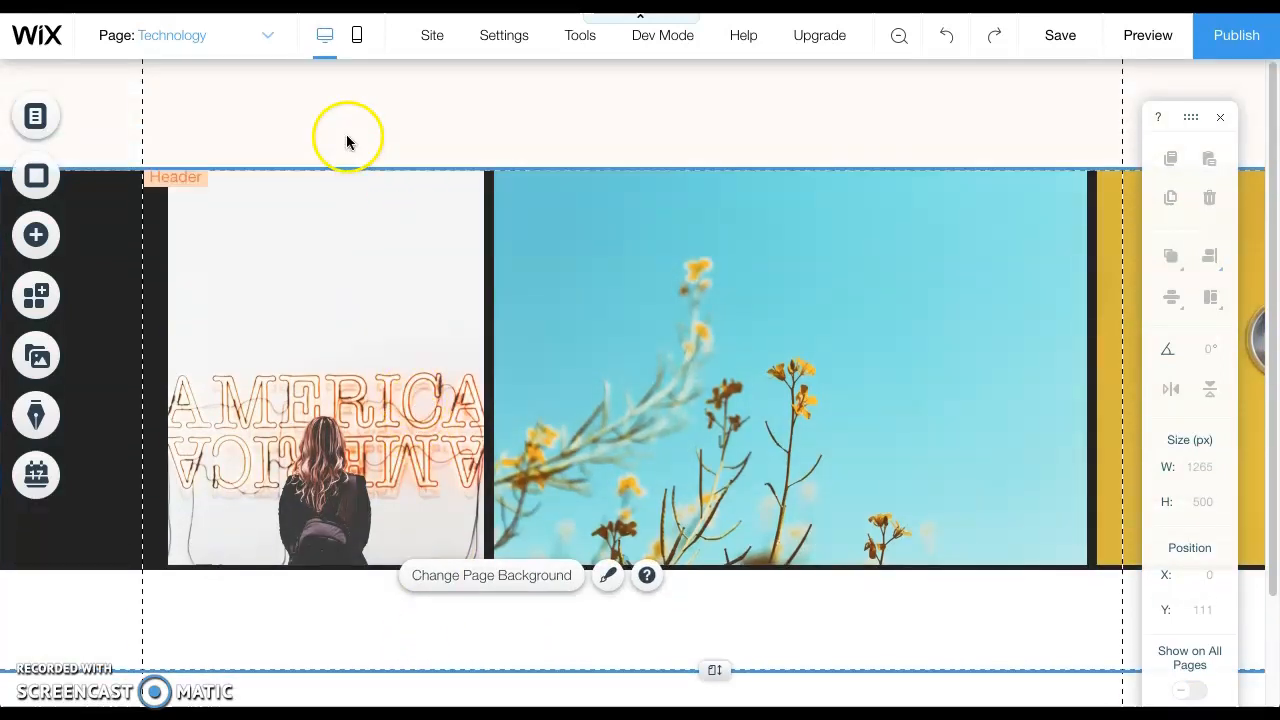
left_click(379, 628)
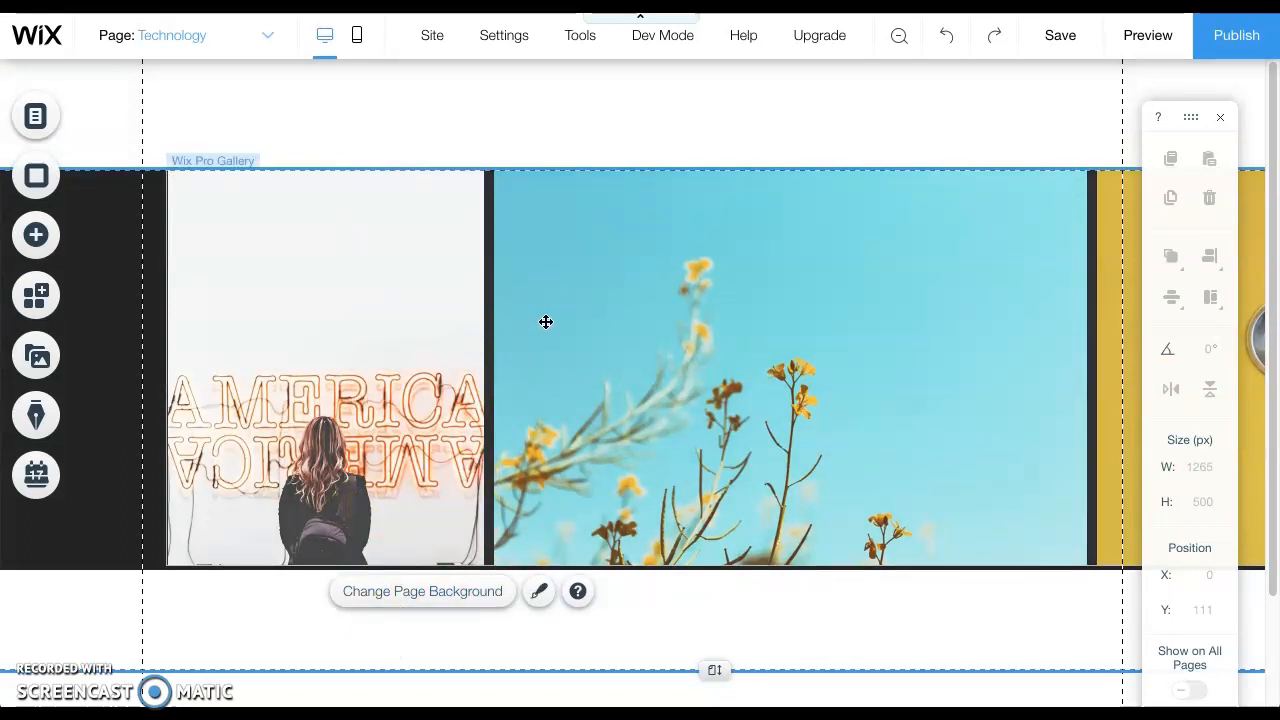
Step: View the design options for the page header and close them
left_click(601, 120)
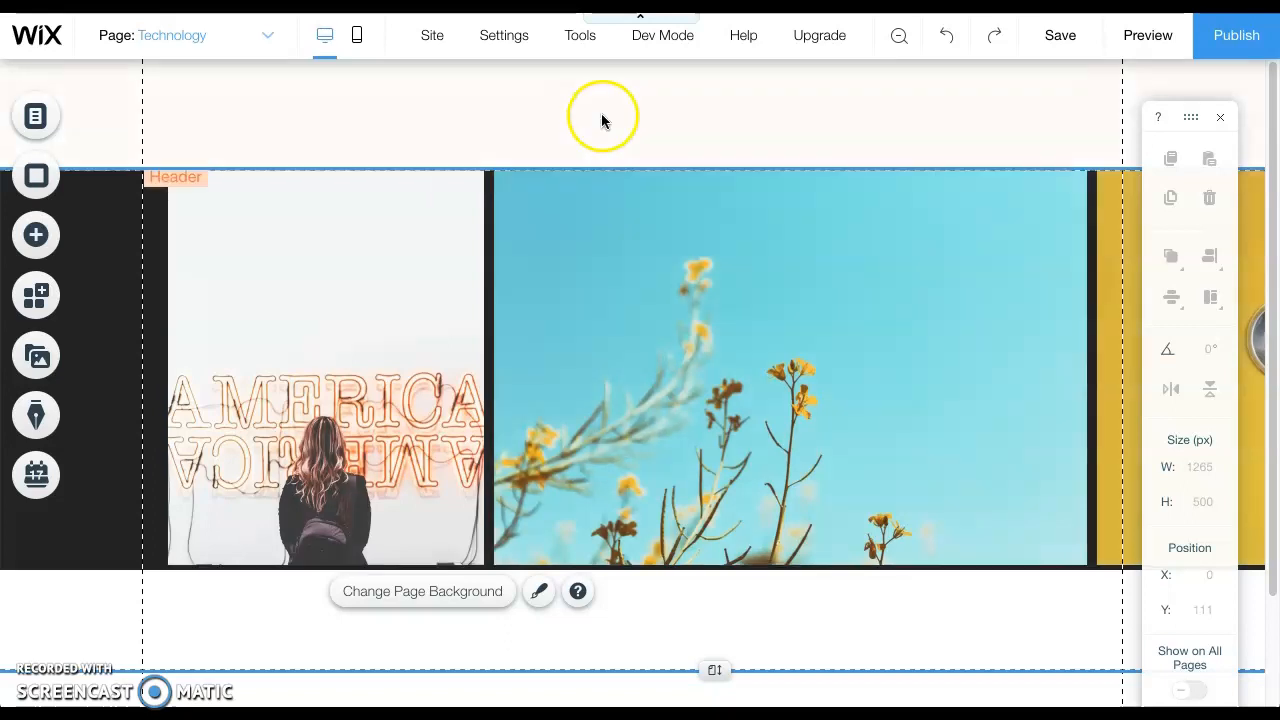
double_click(611, 121)
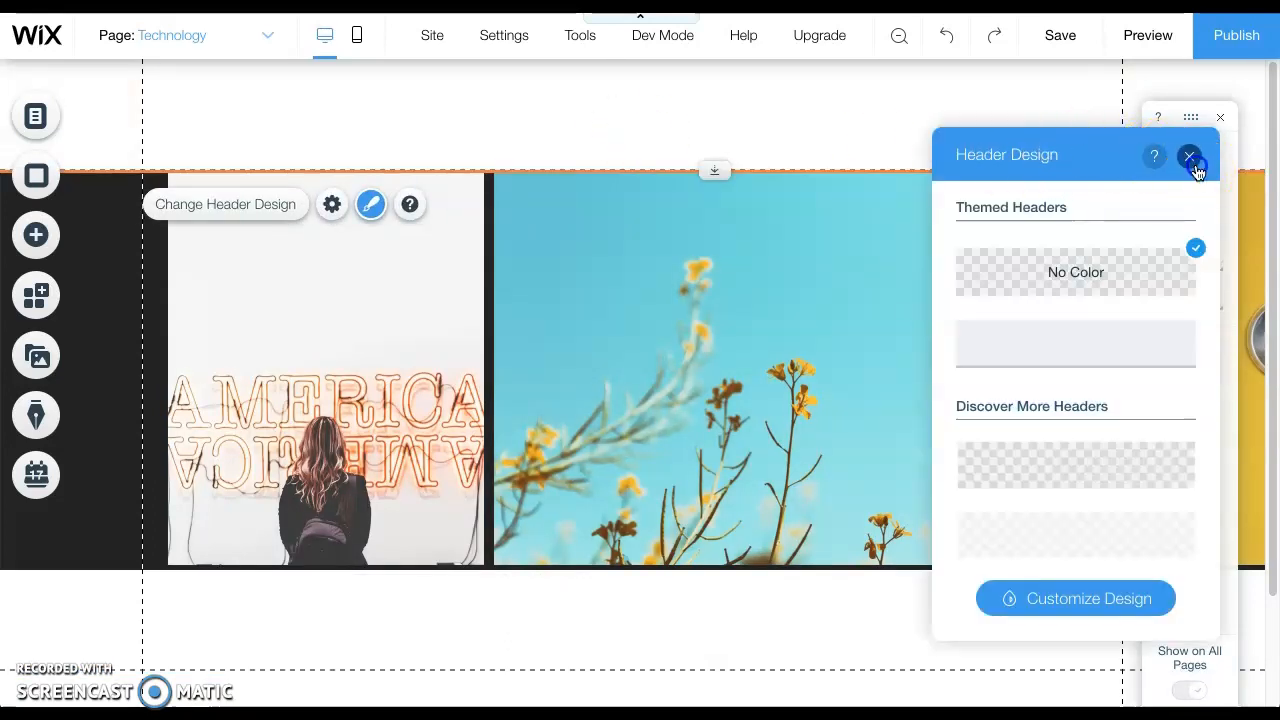
left_click(1190, 157)
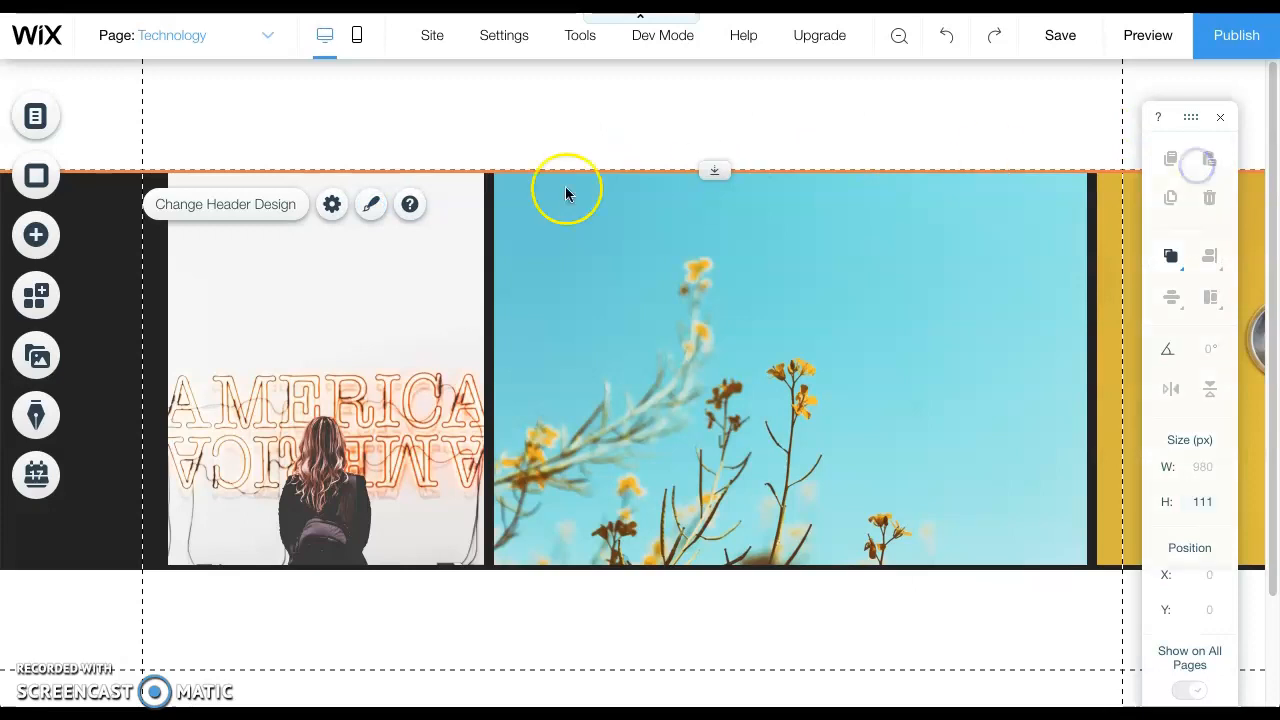
Step: Add the ALL CAPS TITLE text to the Technology page and place it in the header at about X 325, Y 75
left_click(60, 236)
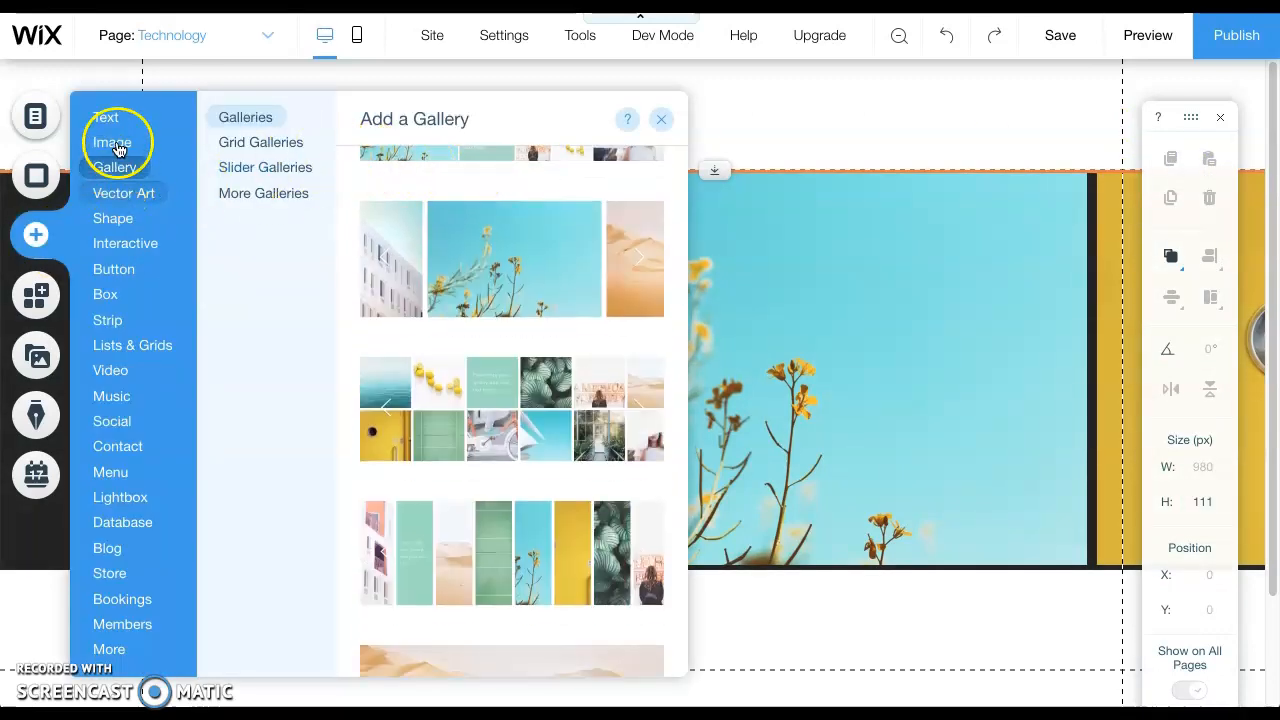
left_click(114, 136)
left_click(117, 124)
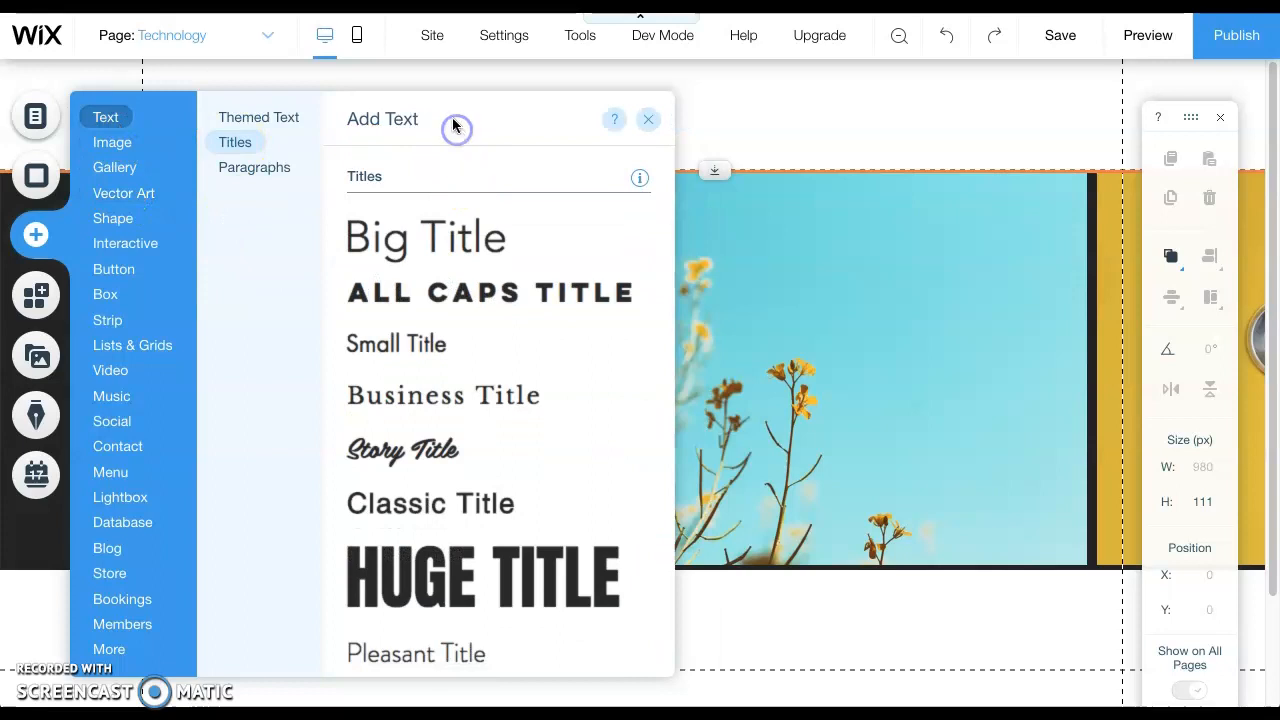
left_click(431, 271)
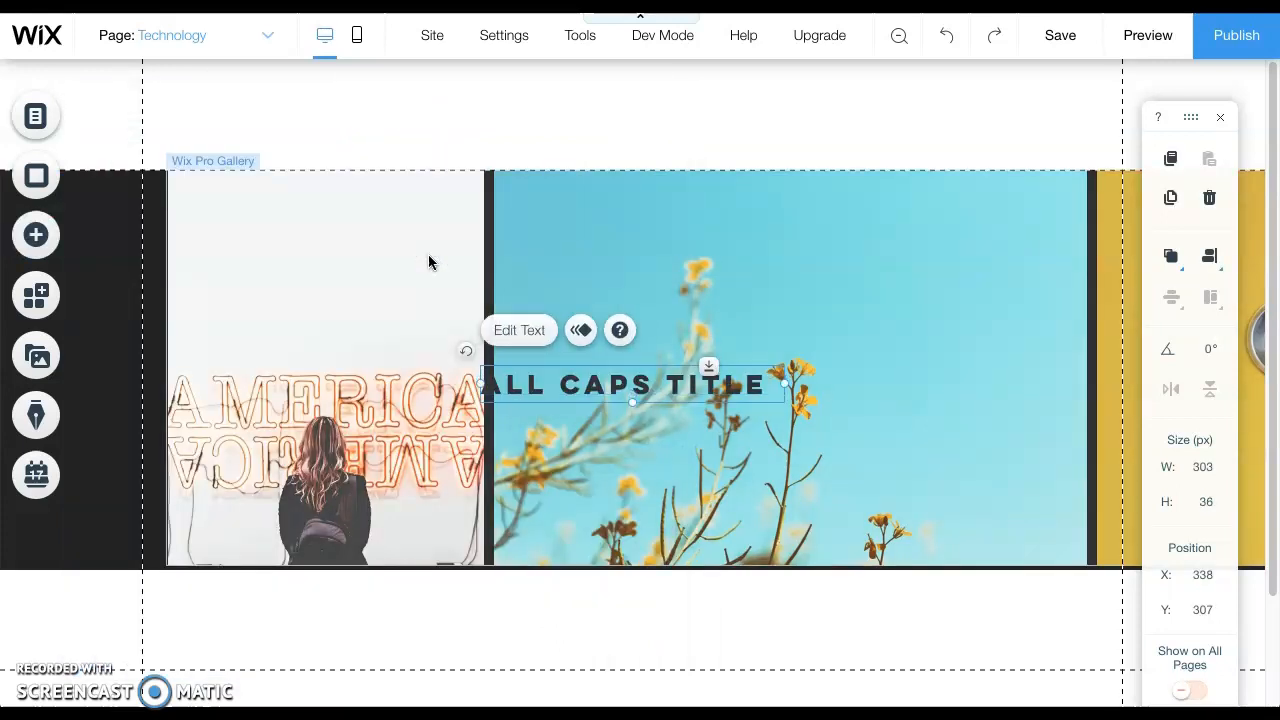
left_click_drag(643, 366, 627, 146)
Step: Replace the header title's text with EPORTFOLIO, center-align it and close the text settings
double_click(626, 148)
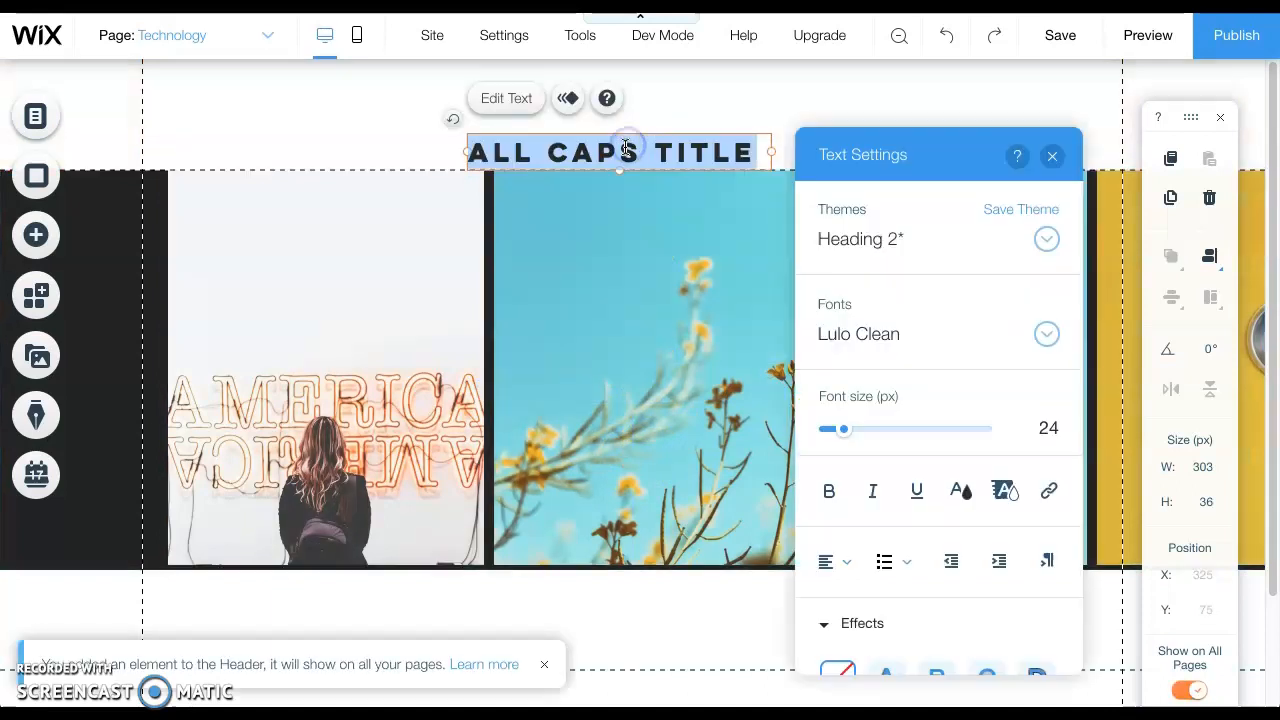
type("EPORTFOL")
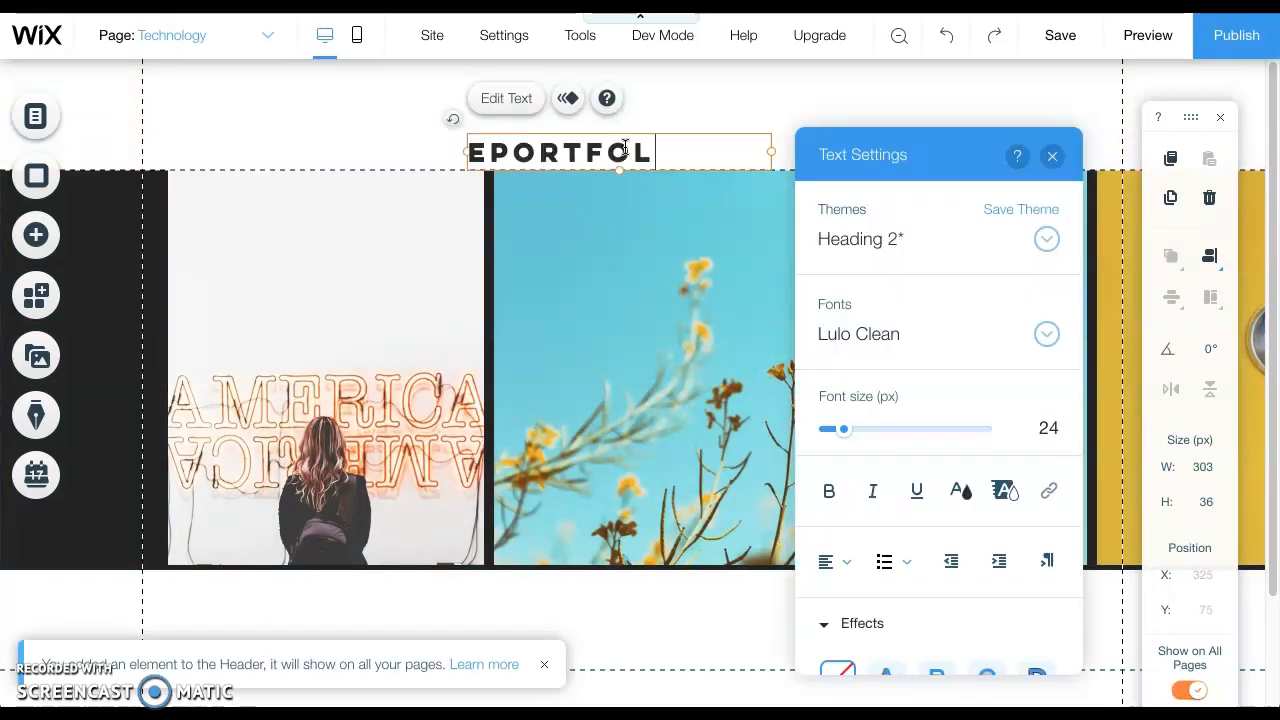
left_click(826, 562)
left_click(825, 595)
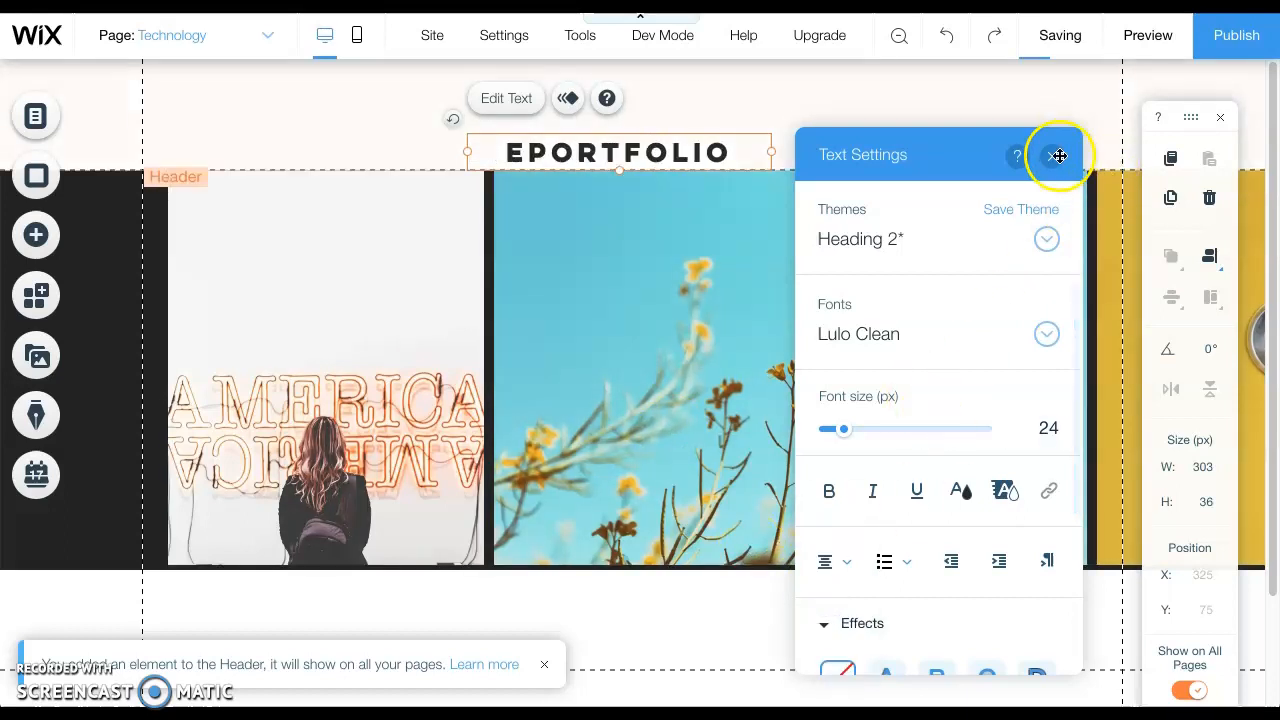
left_click(1052, 156)
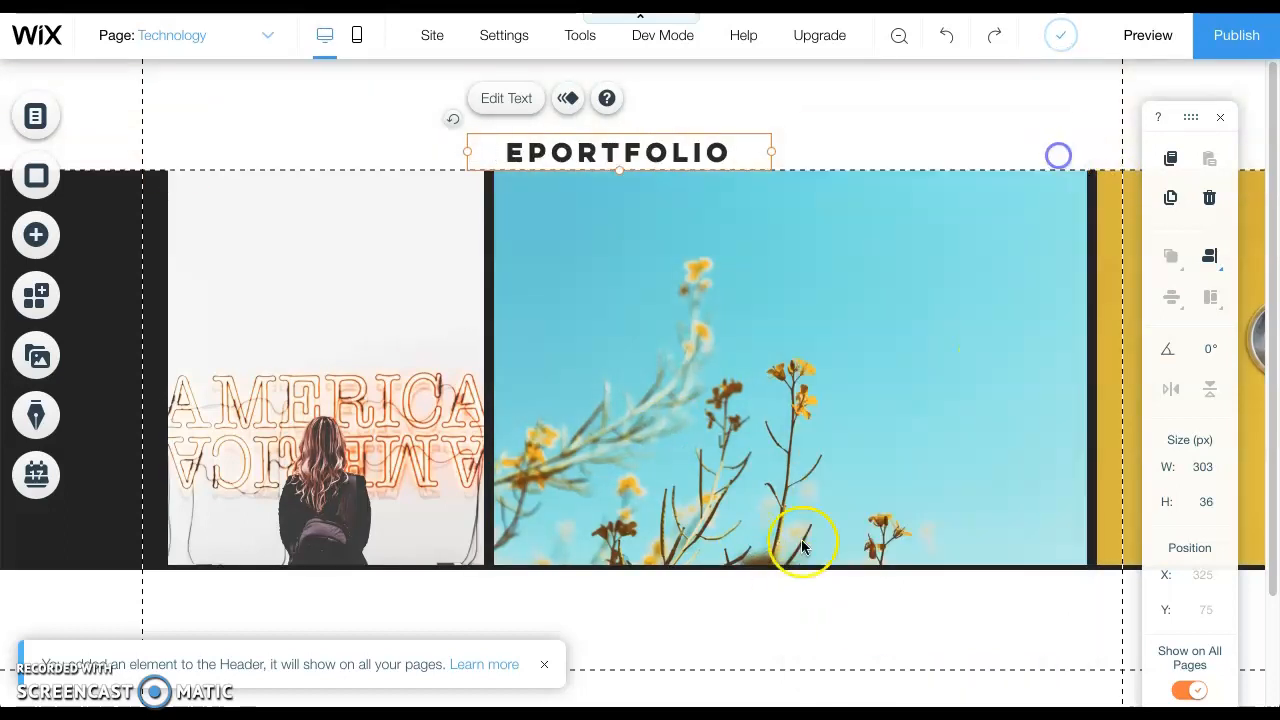
Step: Open the media organizer of the Technology page's gallery and look through its images and their edit and delete options
left_click(408, 392)
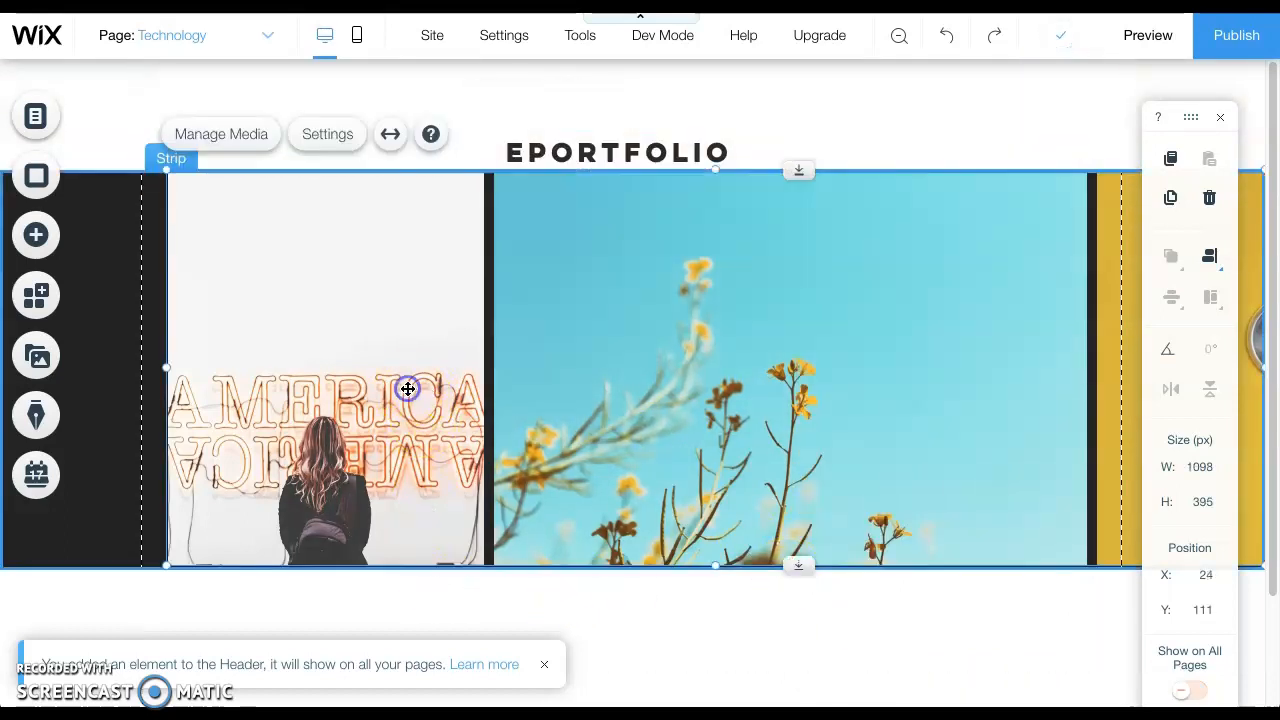
left_click(255, 146)
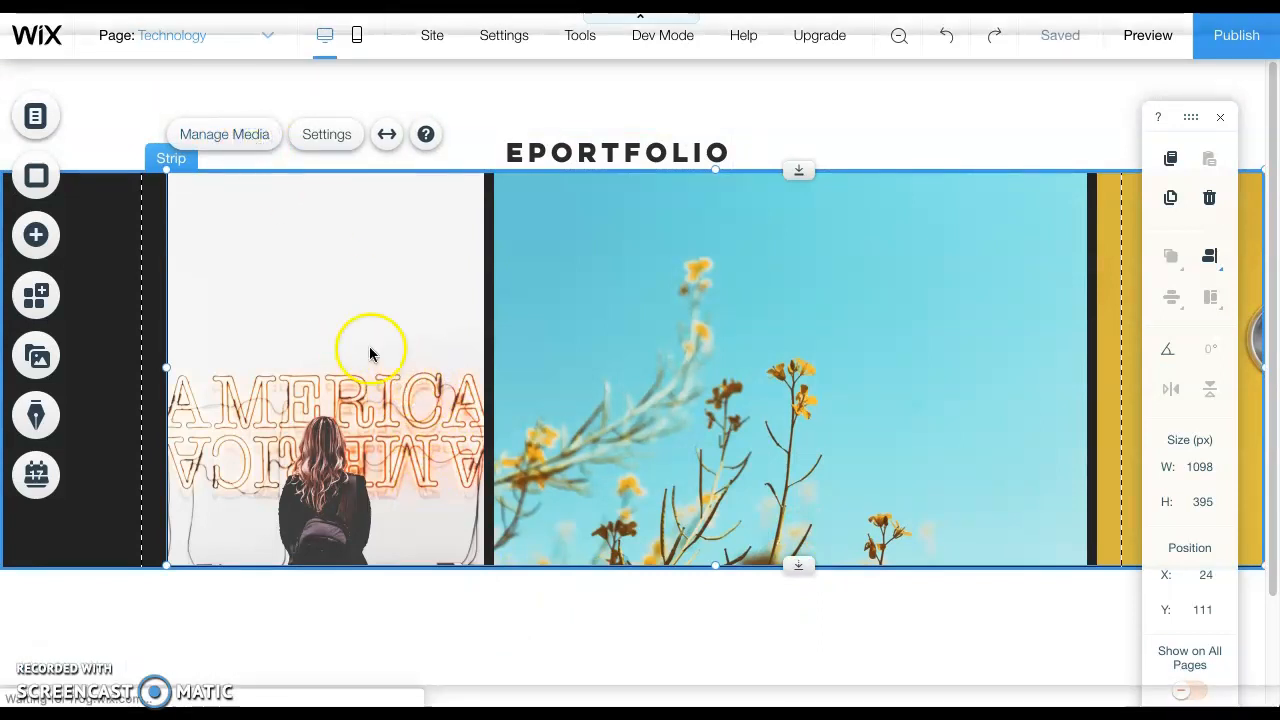
scroll(509, 453, "down", 1)
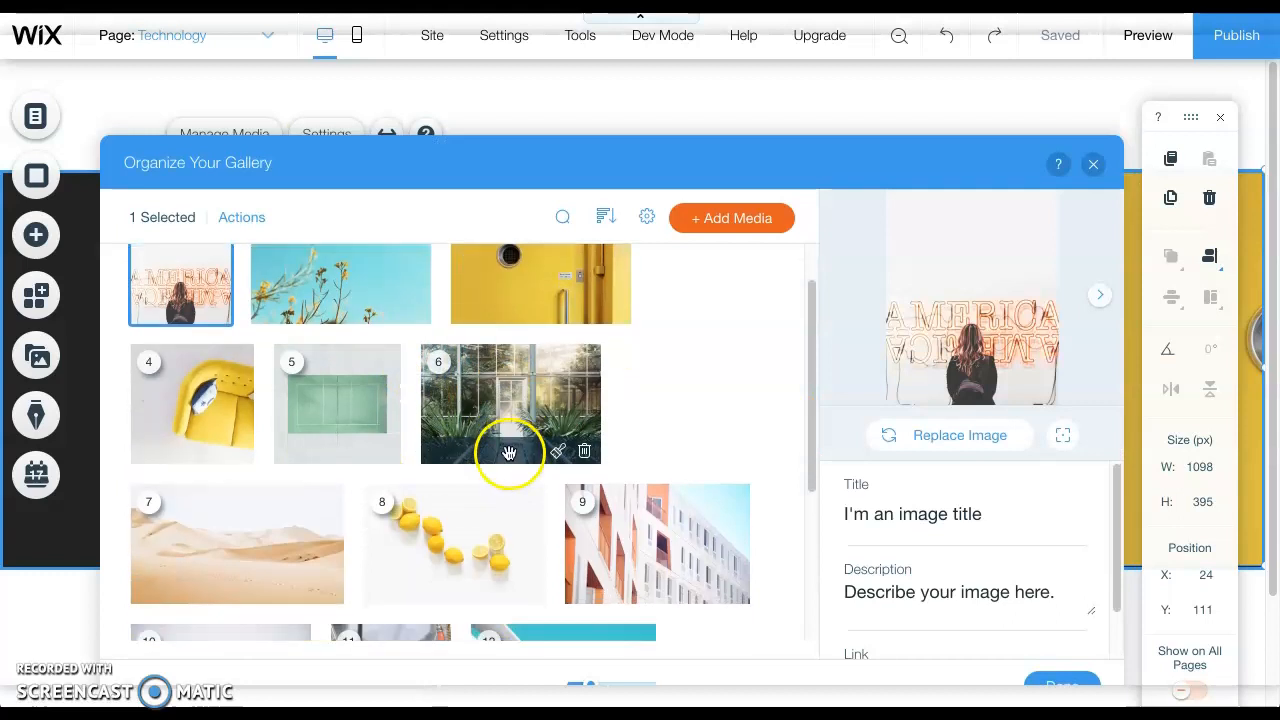
scroll(509, 453, "down", 4)
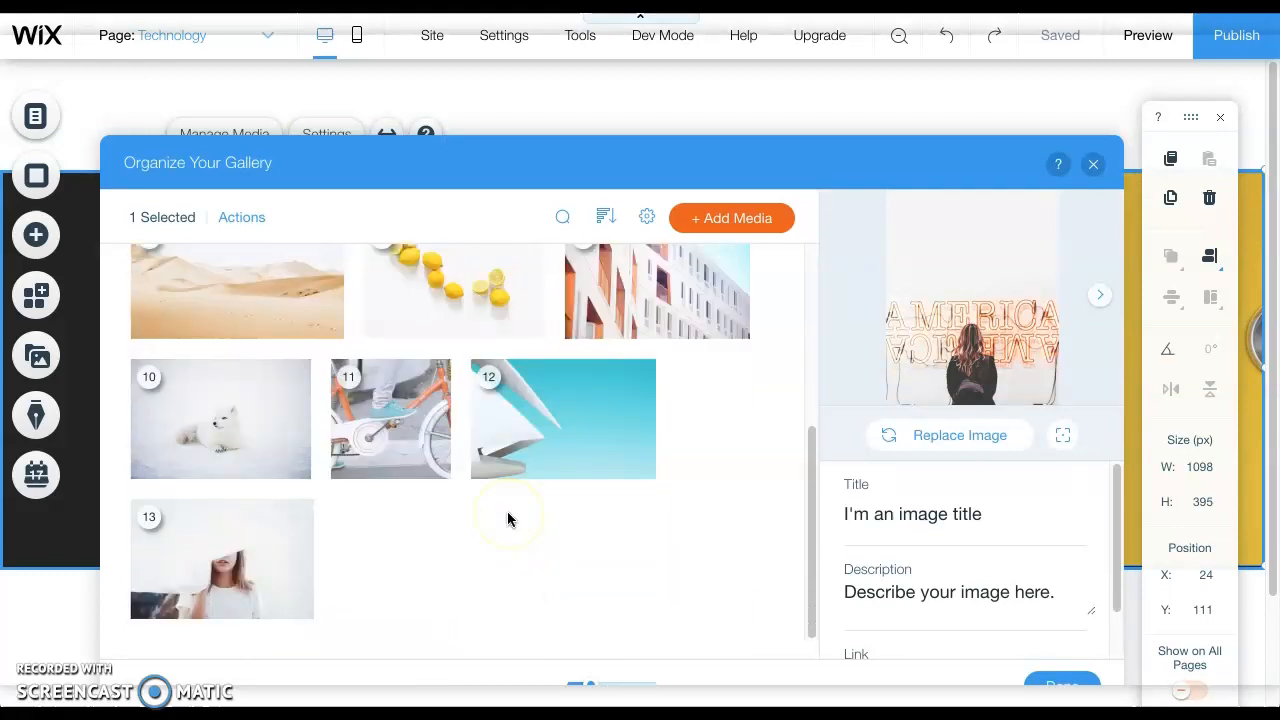
scroll(507, 518, "up", 5)
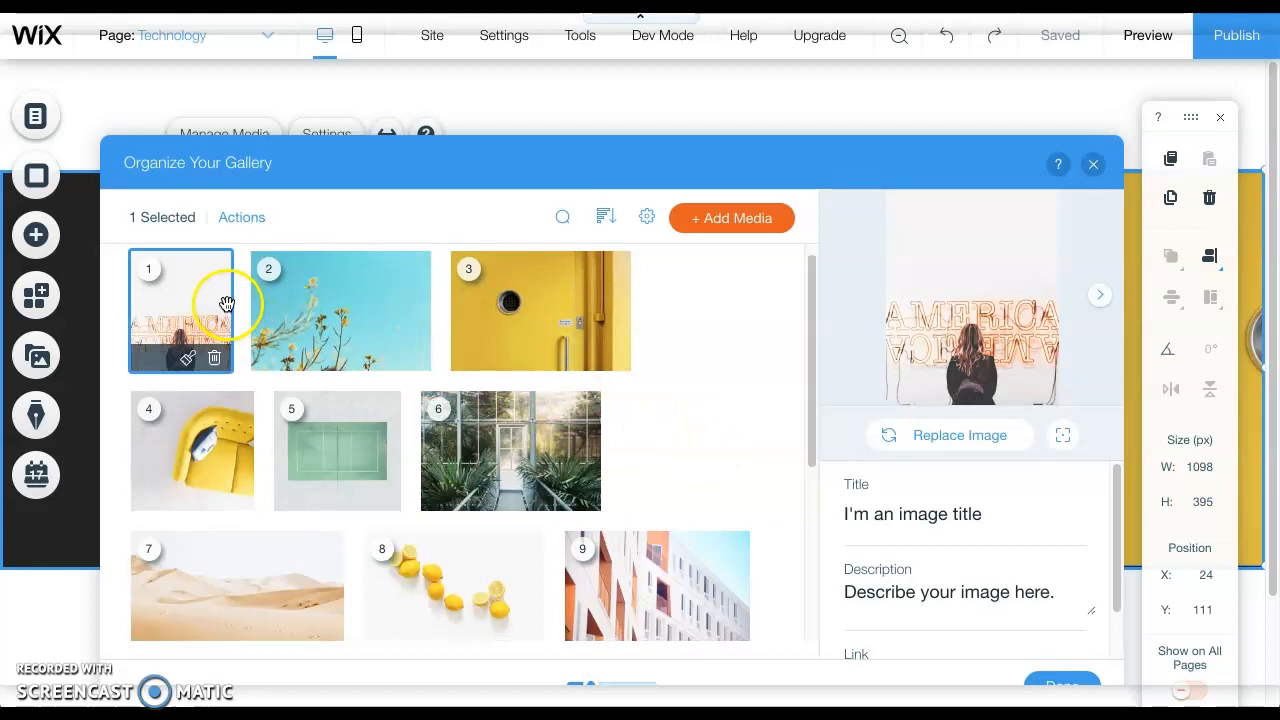
scroll(213, 310, "down", 1)
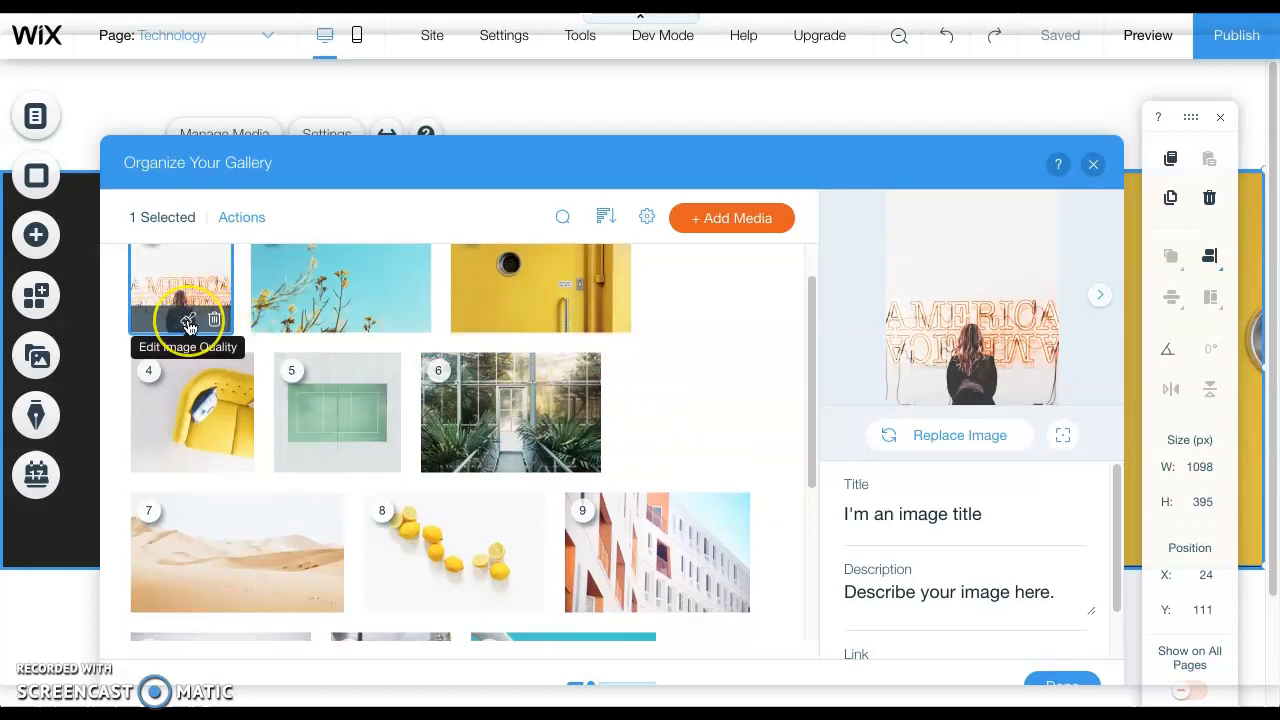
left_click(211, 324)
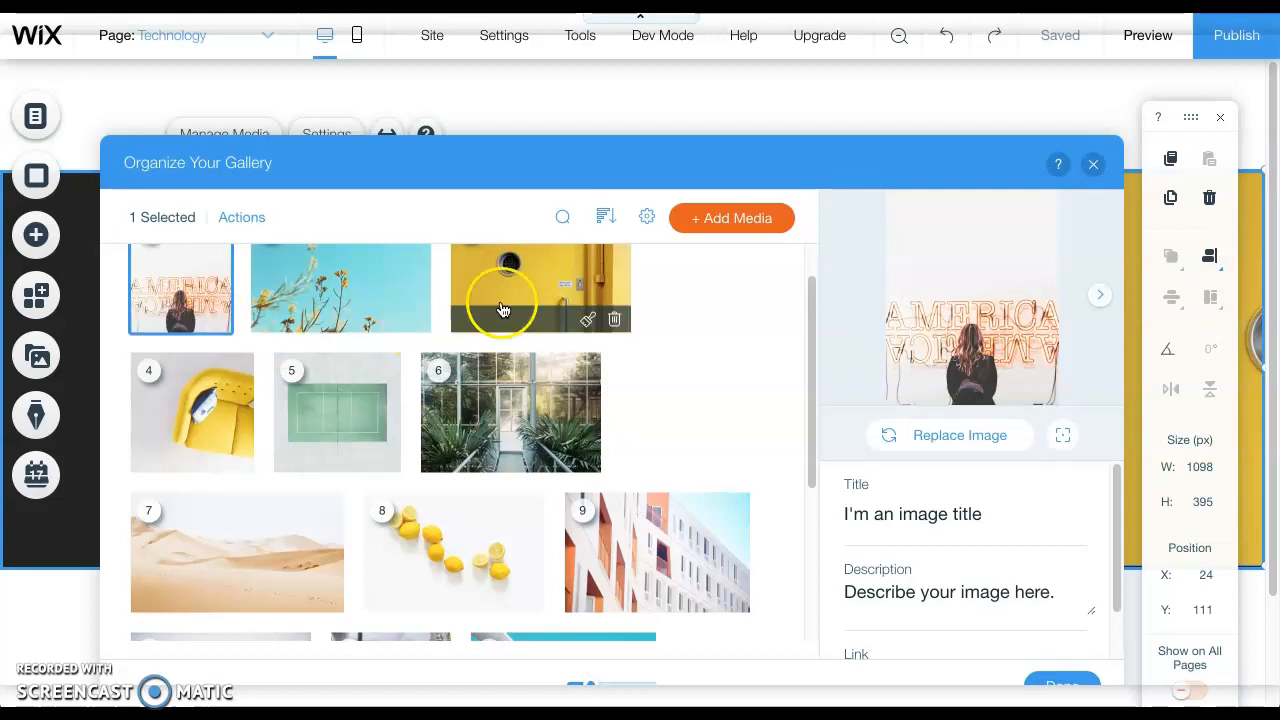
Step: Review the media types and image upload sources available for the gallery, and close the organizer without adding anything
left_click(700, 217)
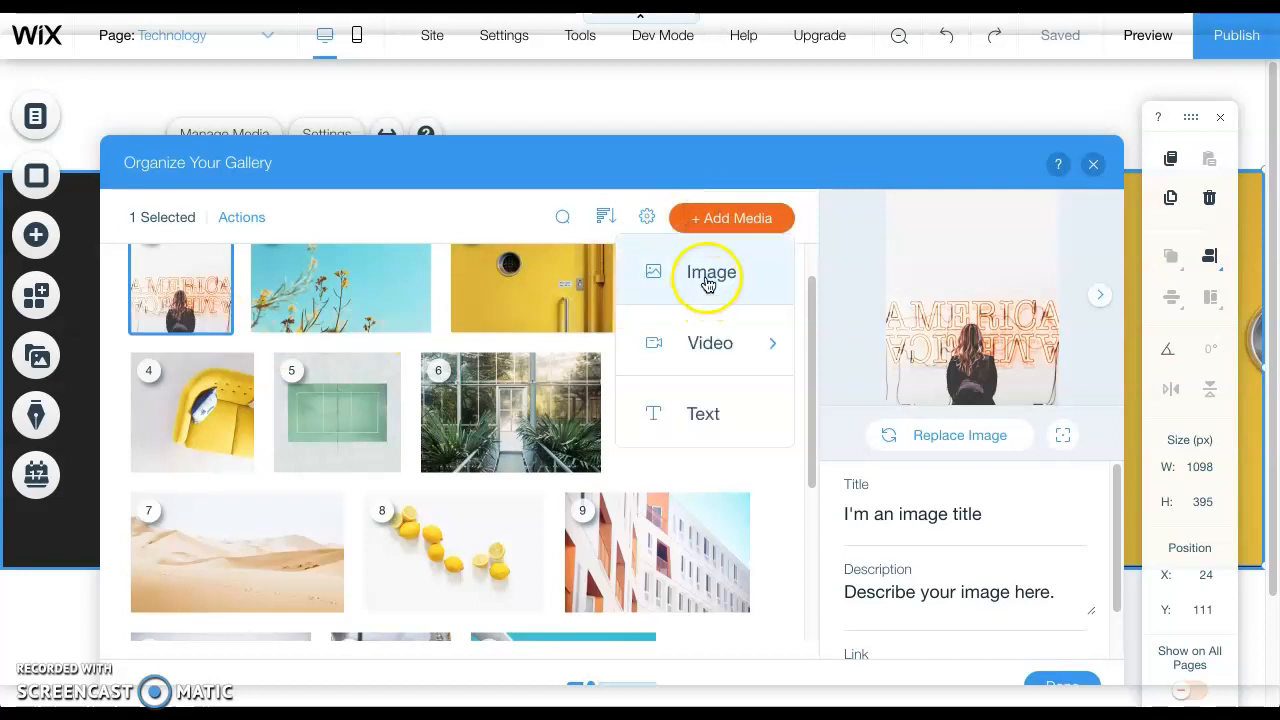
mouse_move(703, 354)
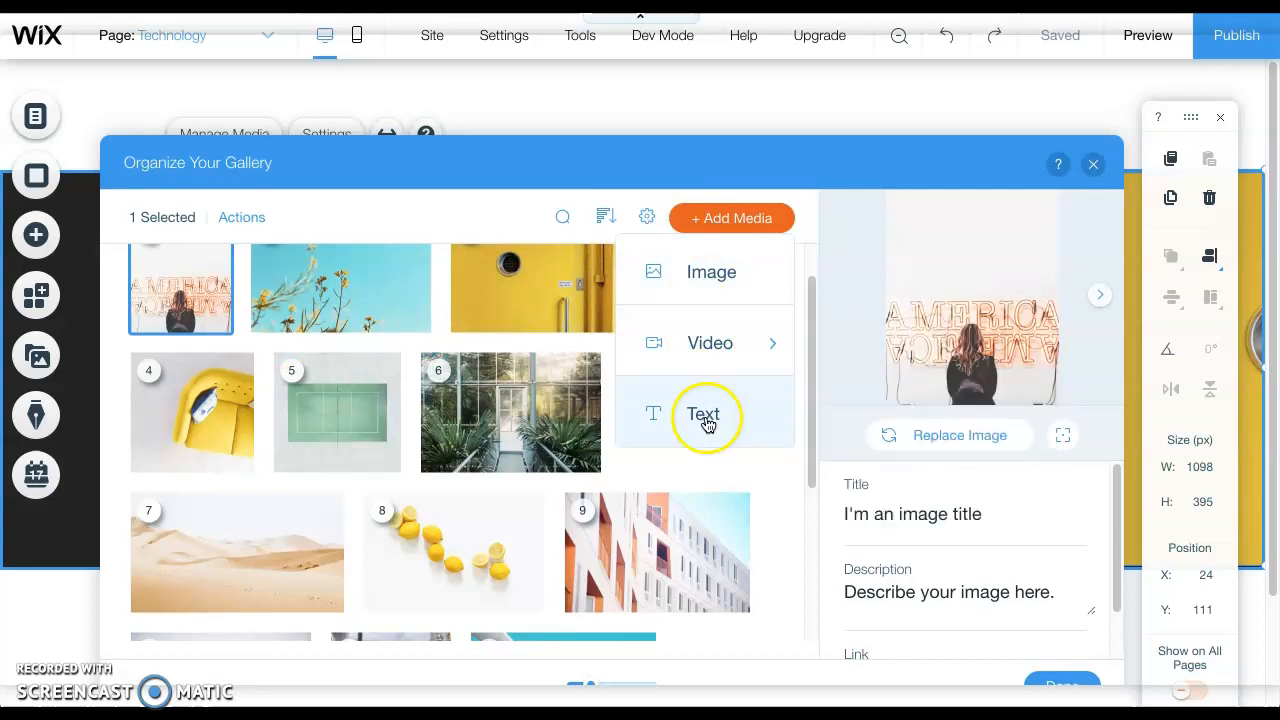
left_click(731, 292)
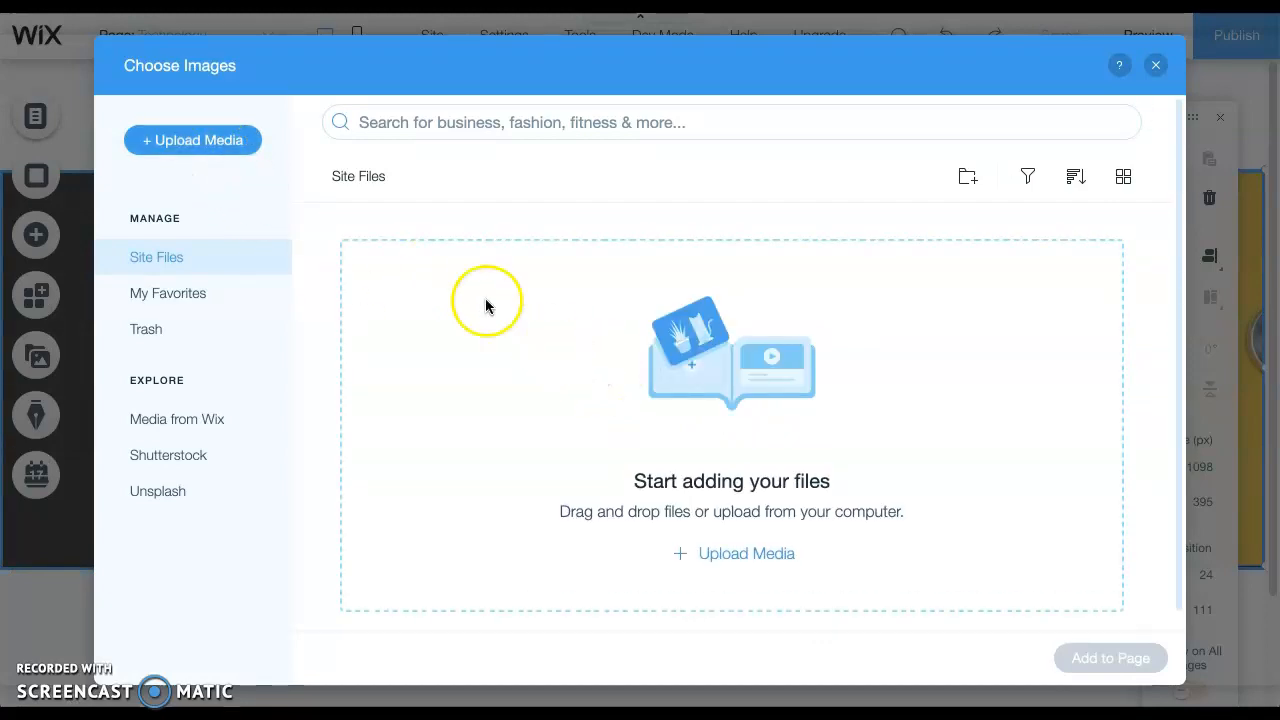
left_click(222, 143)
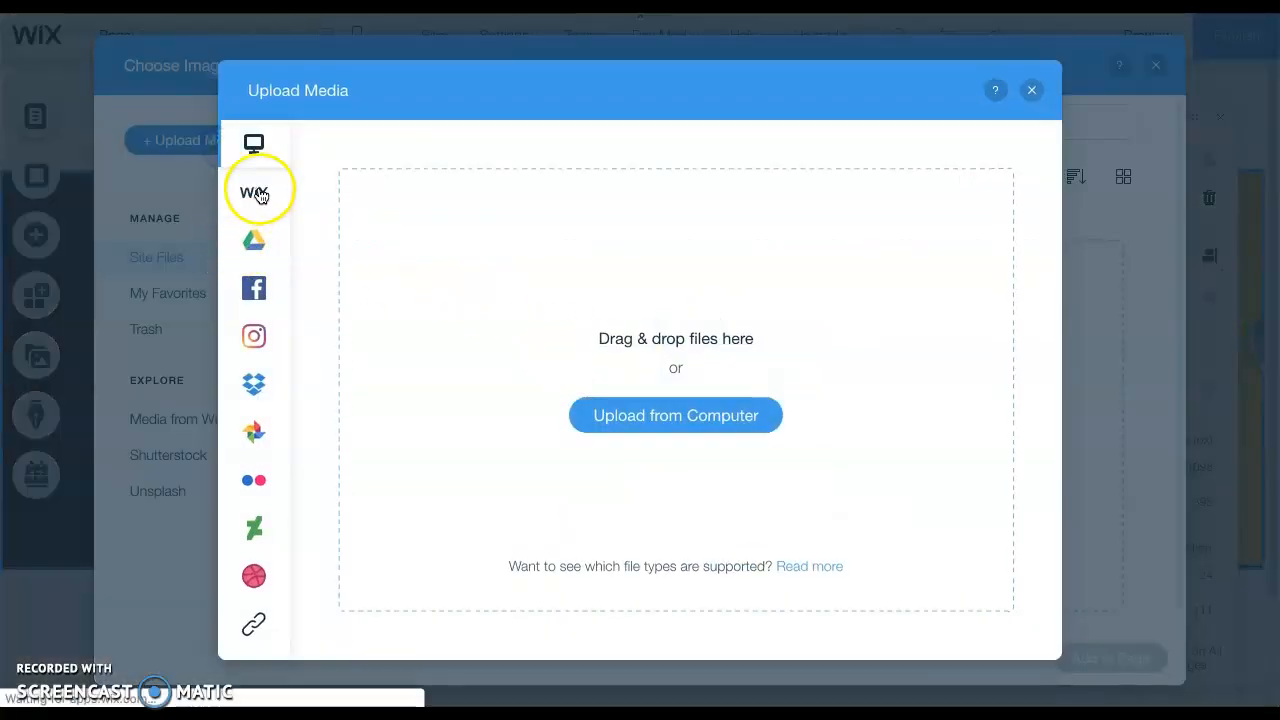
mouse_move(251, 240)
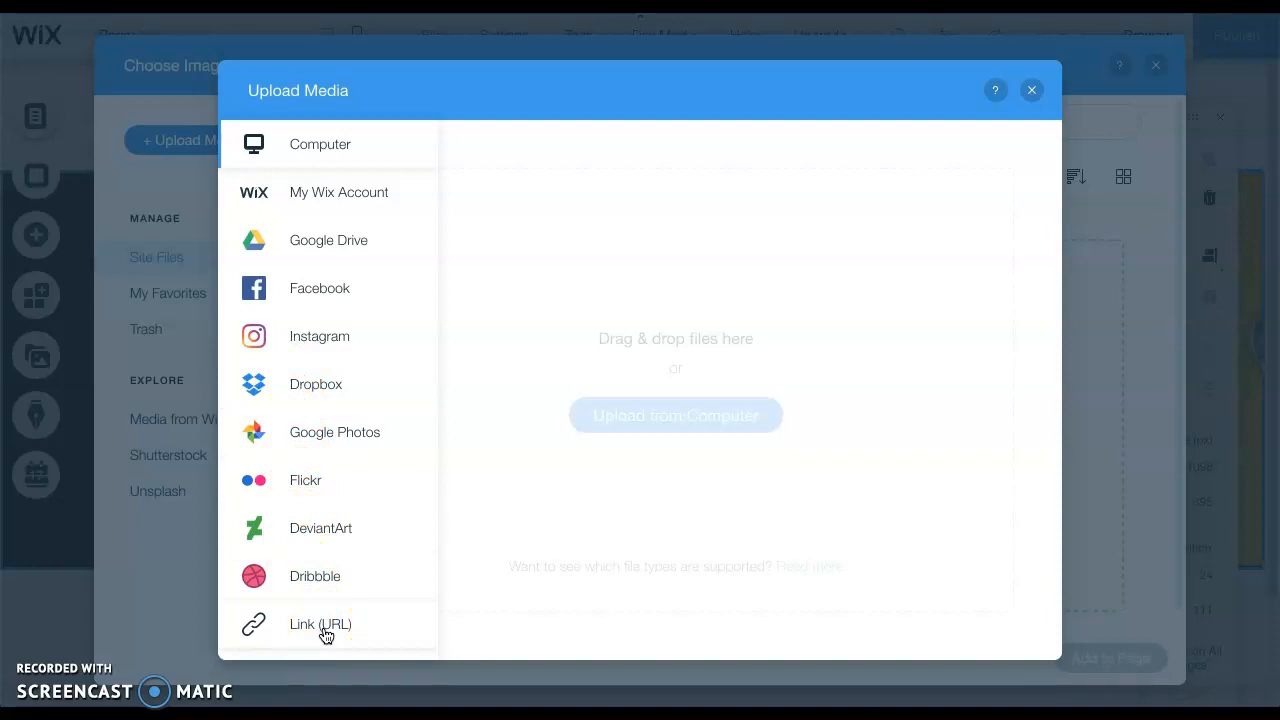
left_click(1032, 92)
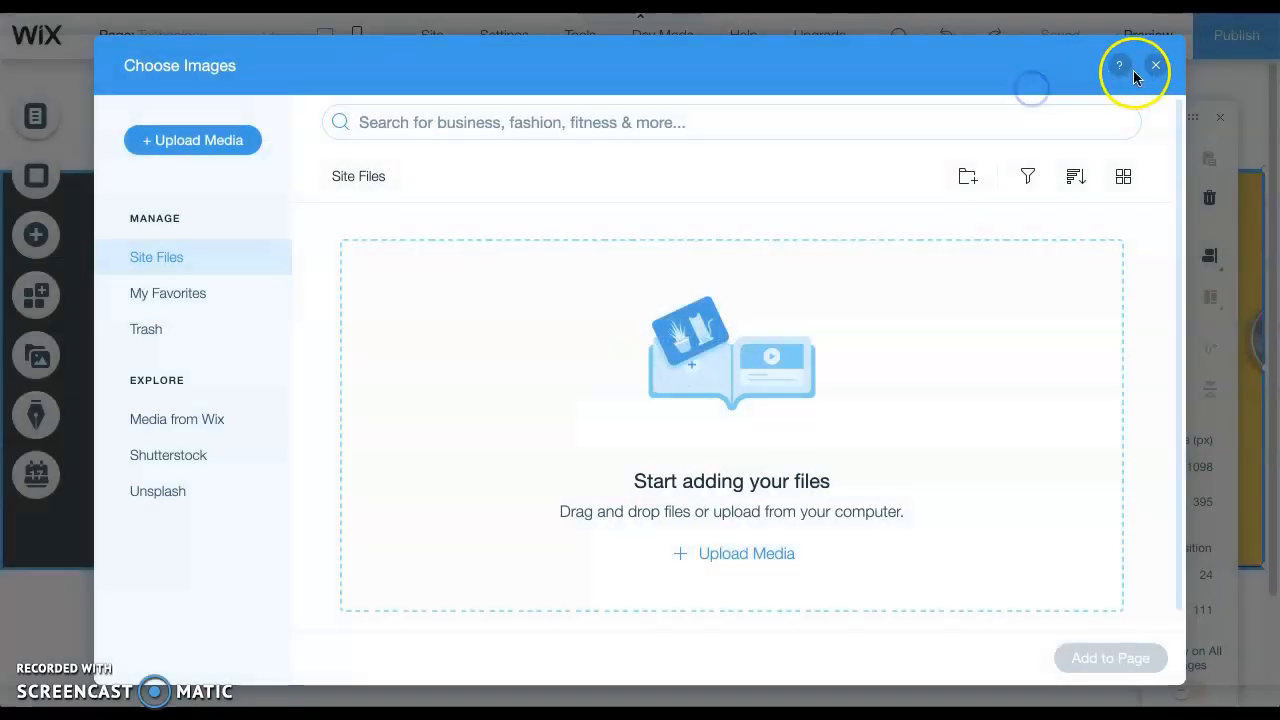
left_click(1156, 67)
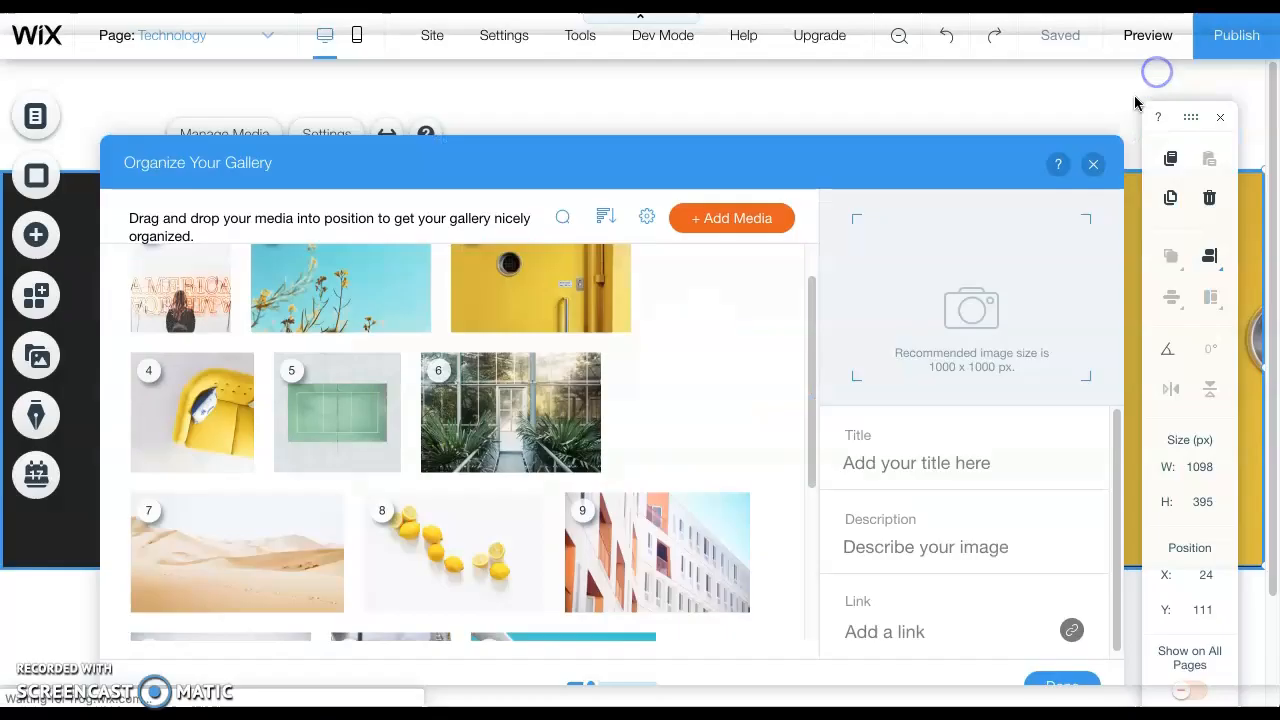
left_click(1090, 166)
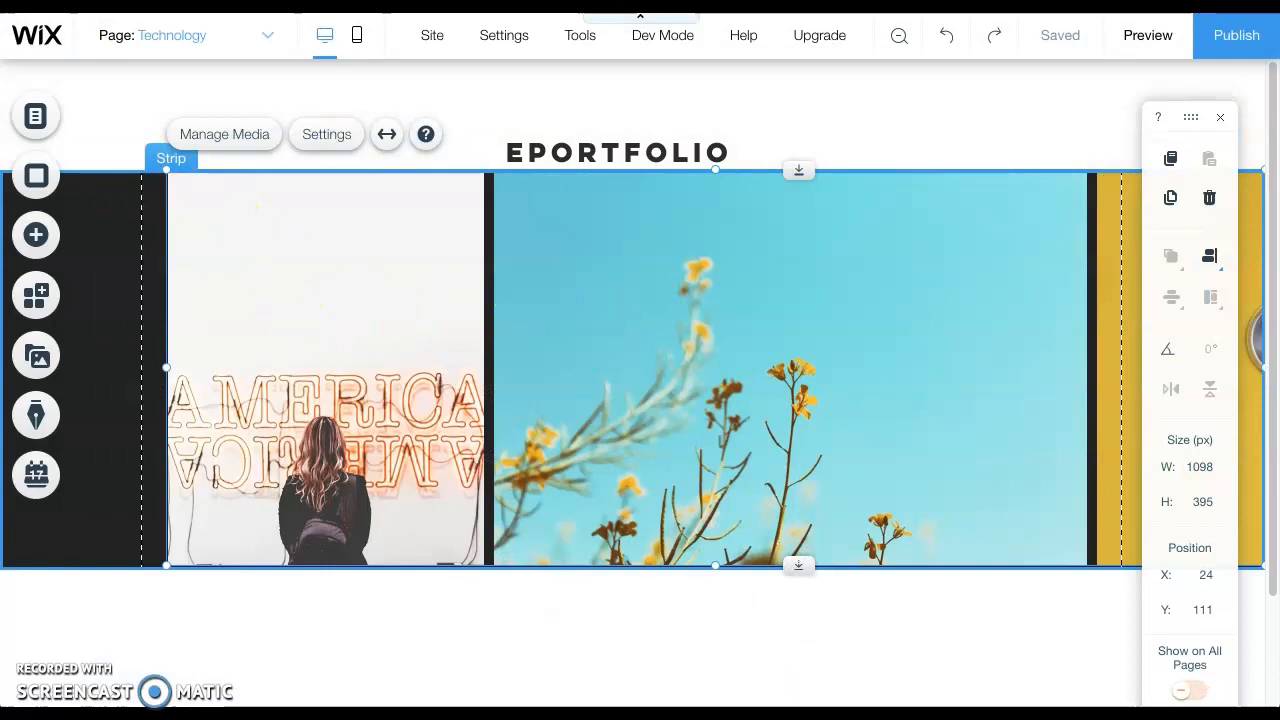
Step: Add a rounded square basic shape and place it below the black gallery strip at about X 70, Y 521
left_click(518, 380)
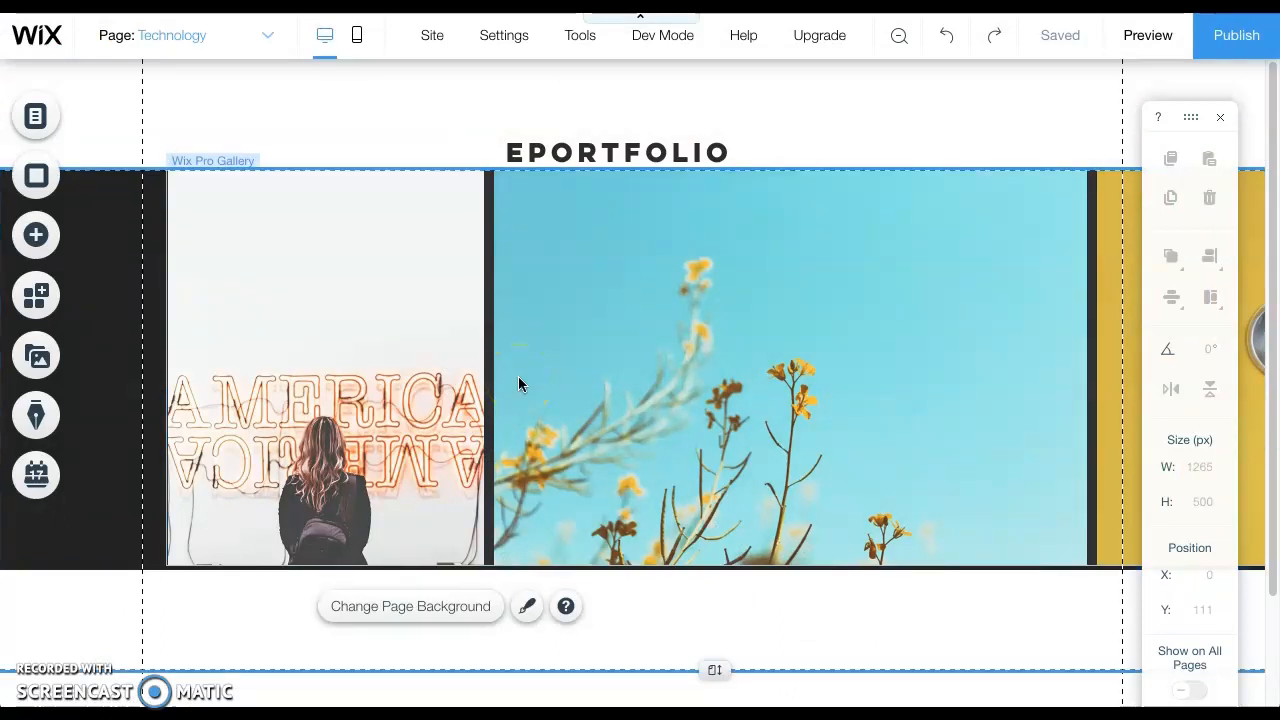
scroll(509, 391, "down", 1)
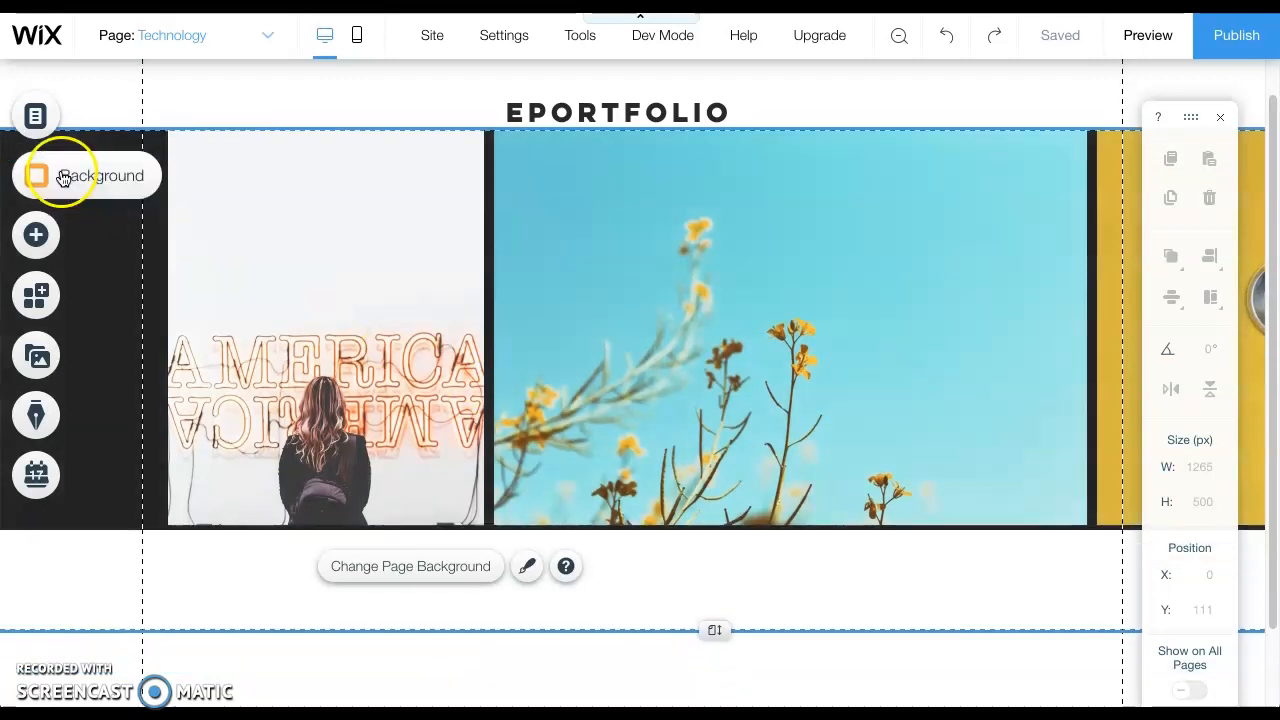
left_click(34, 232)
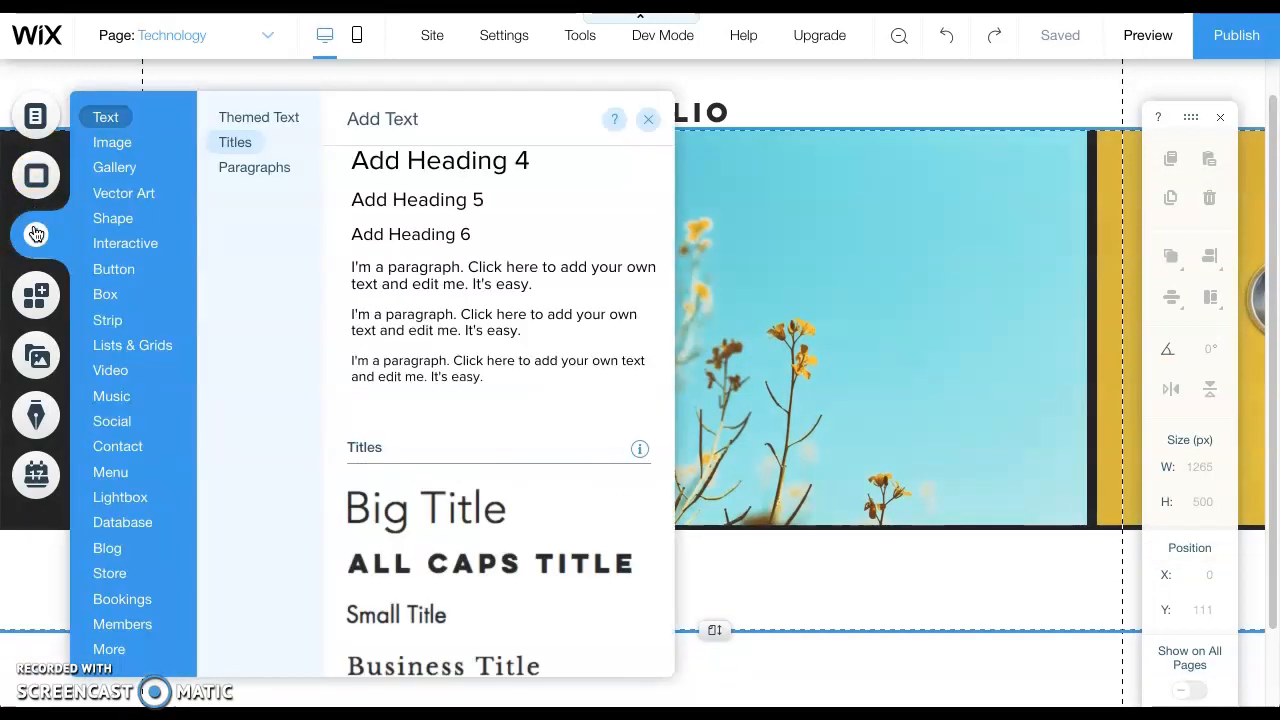
left_click(134, 218)
left_click(500, 360)
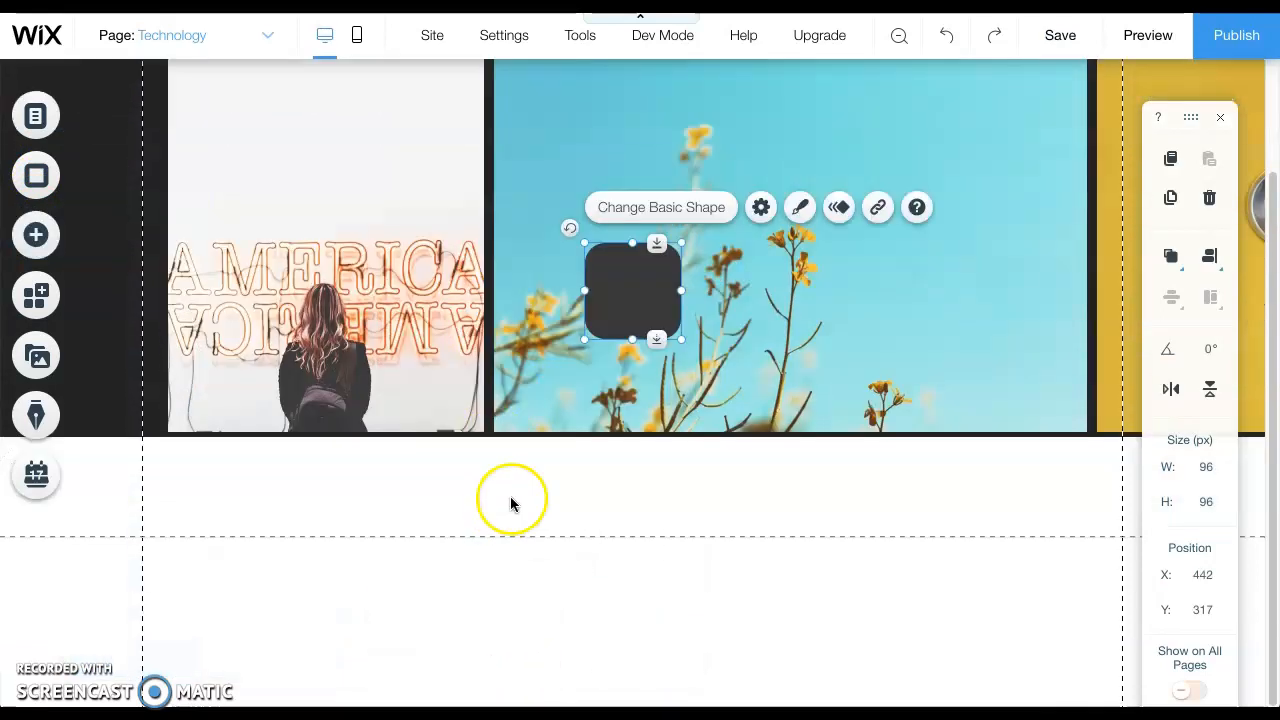
left_click_drag(646, 314, 274, 517)
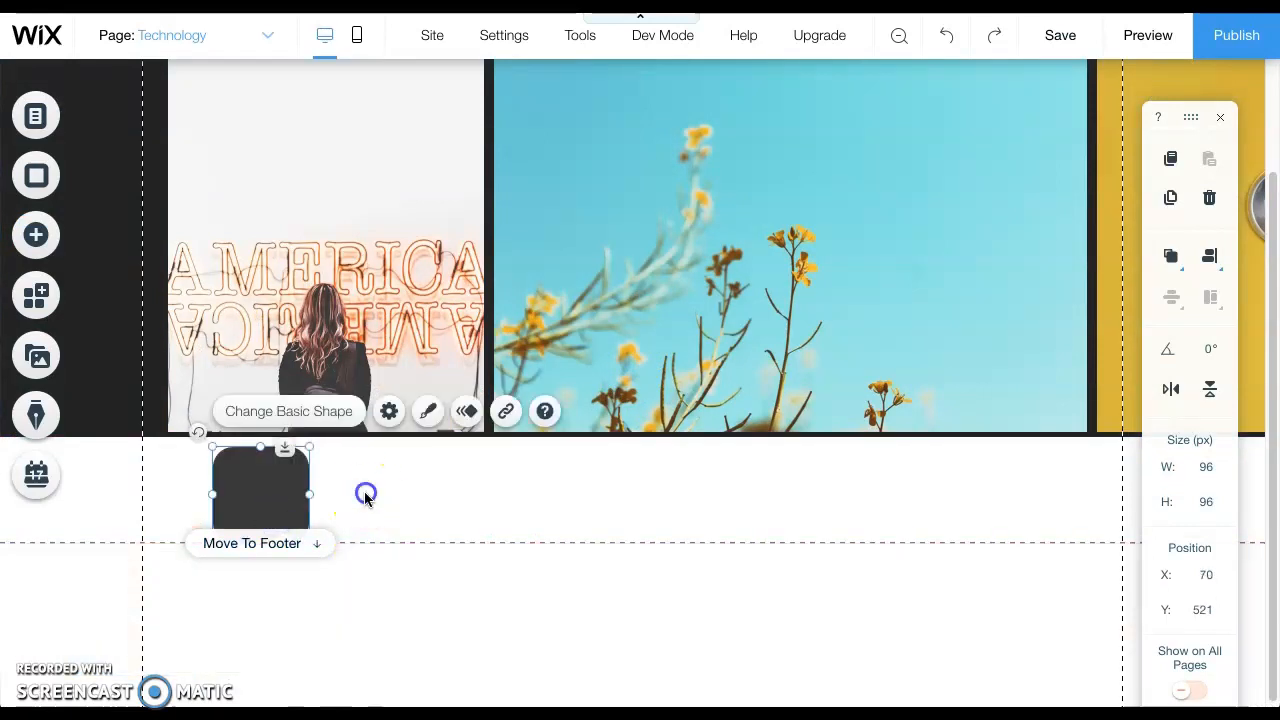
left_click(364, 526)
left_click(287, 492)
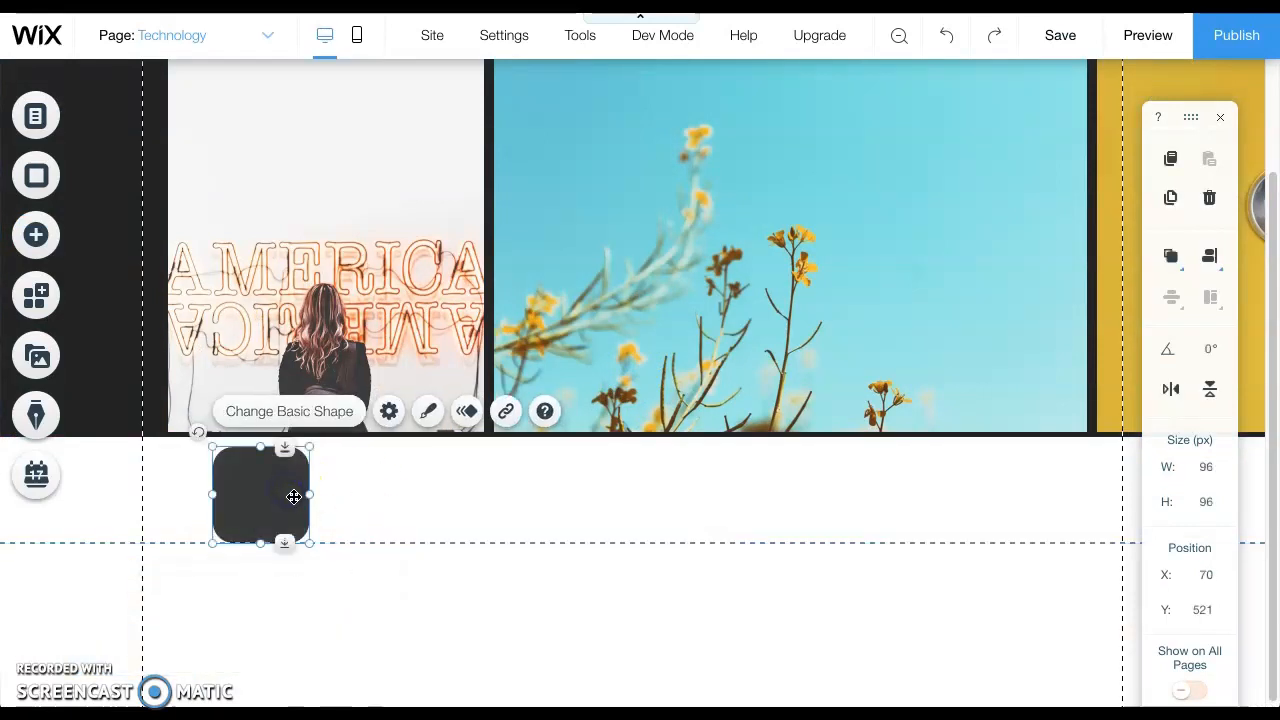
Step: Enlarge the rounded square to about 216 by 216 px and set its fill color to orange (#ED5829)
left_click_drag(309, 541, 434, 657)
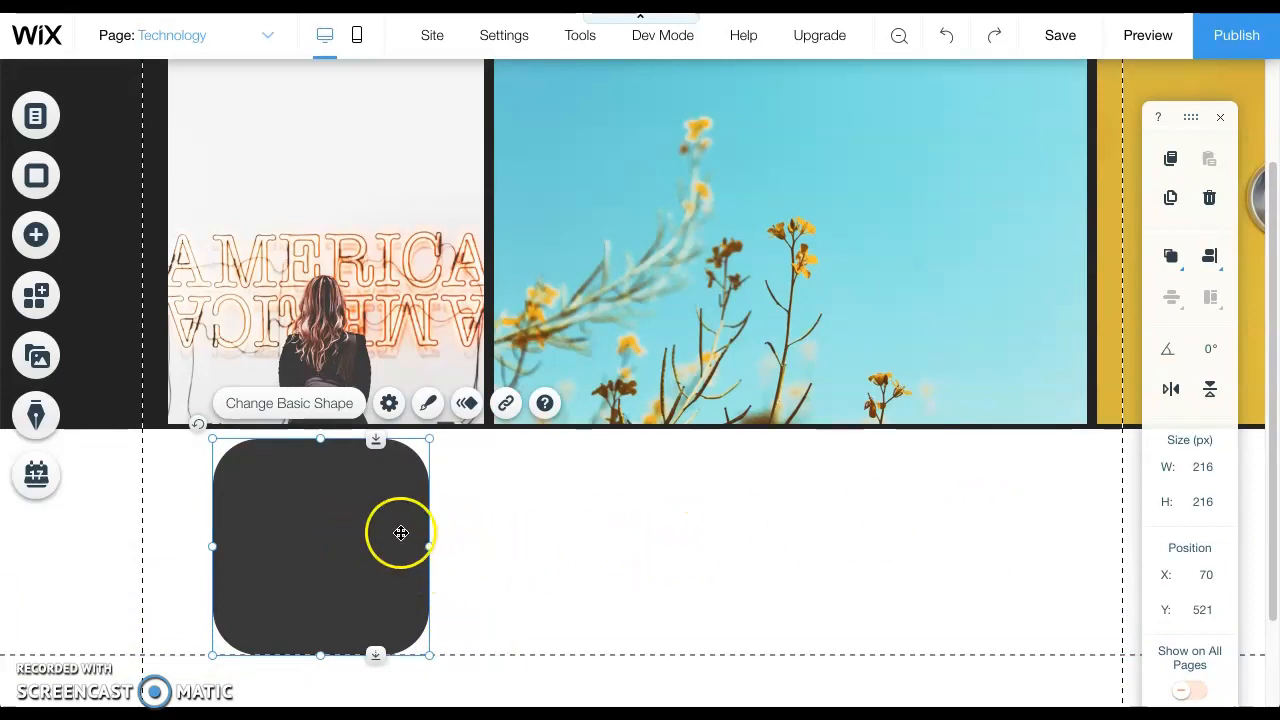
left_click(427, 404)
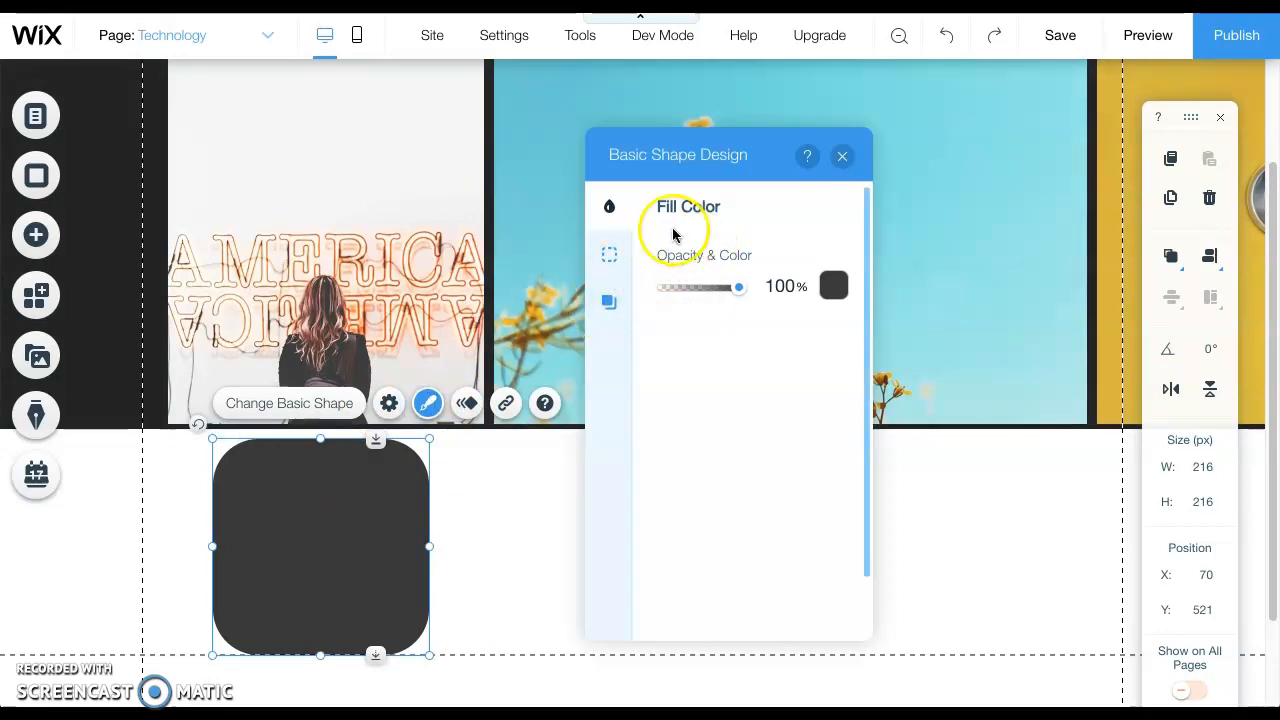
left_click(833, 286)
left_click(678, 358)
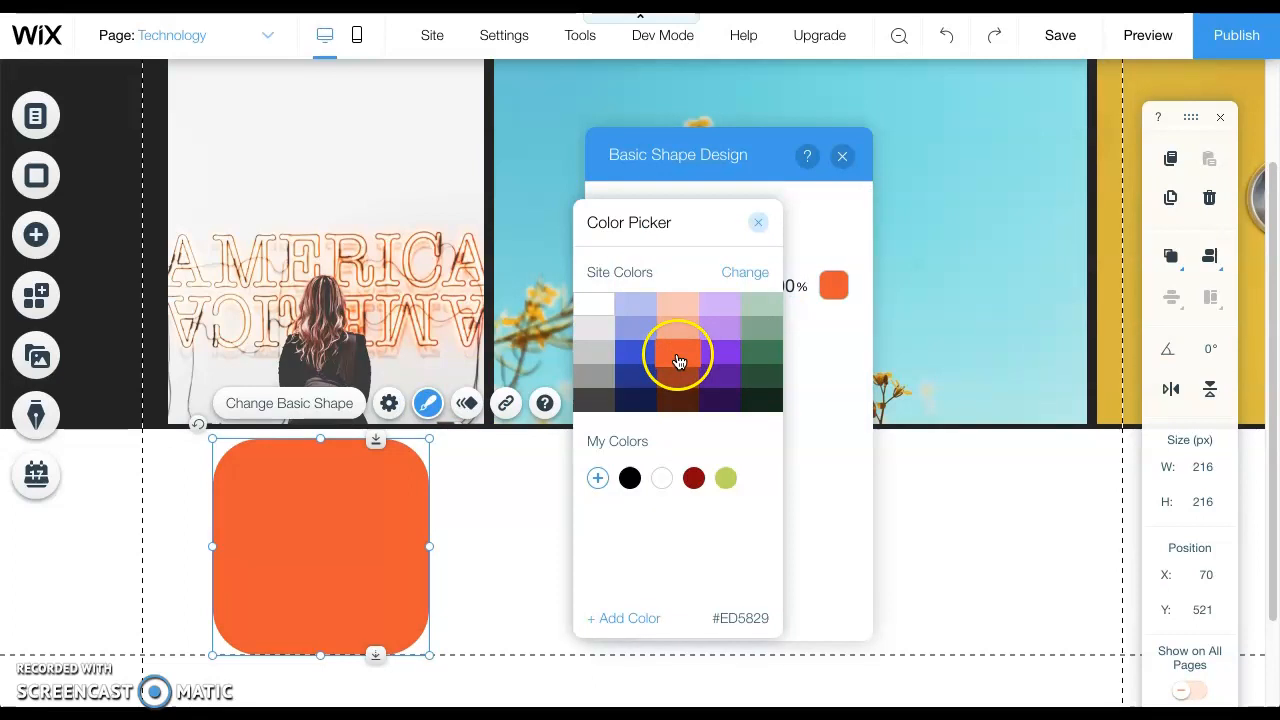
left_click(759, 224)
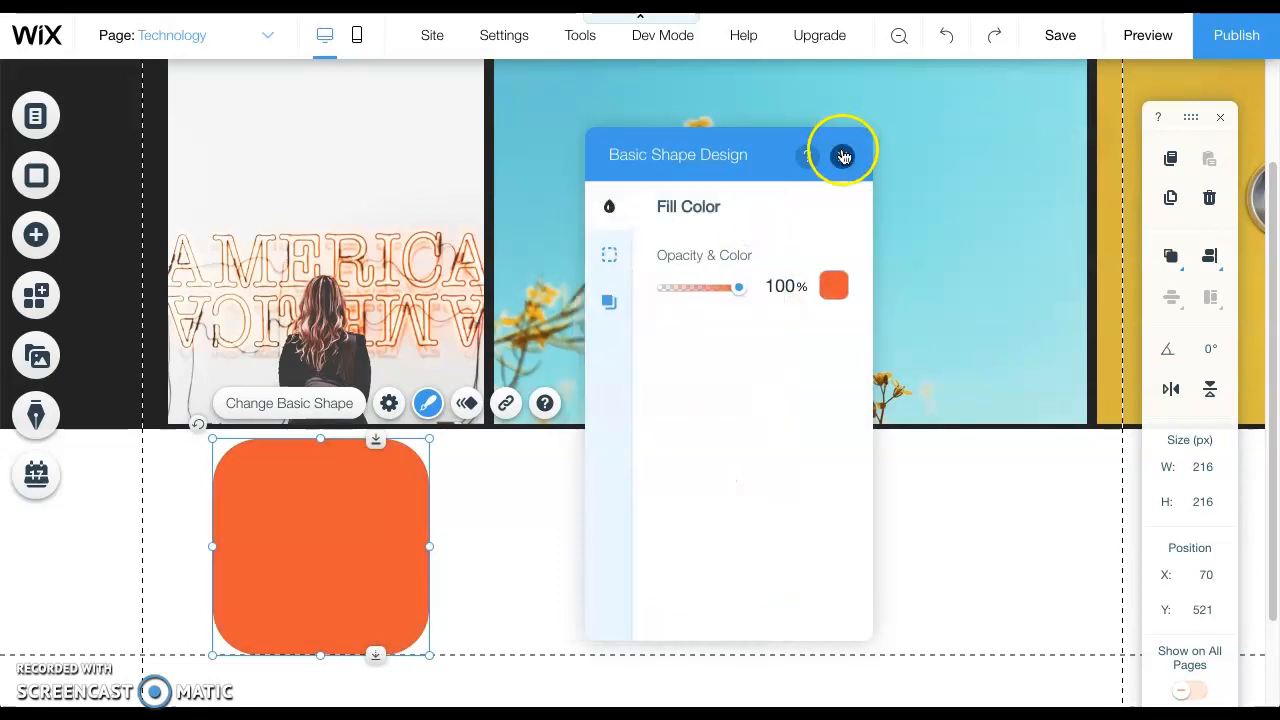
left_click(842, 155)
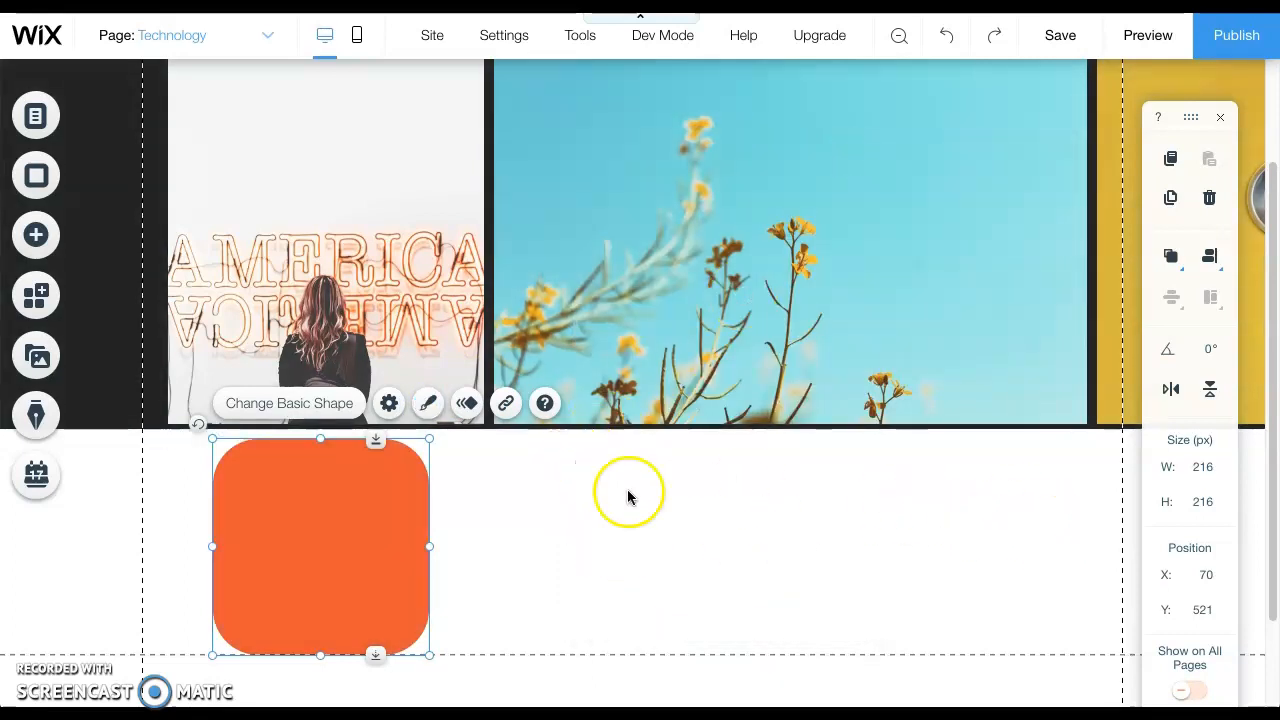
Step: Copy the orange square and paste it twice, lining the copies up to its right, the middle one at about X 382, Y 521
left_click(337, 525)
right_click(338, 525)
left_click(380, 332)
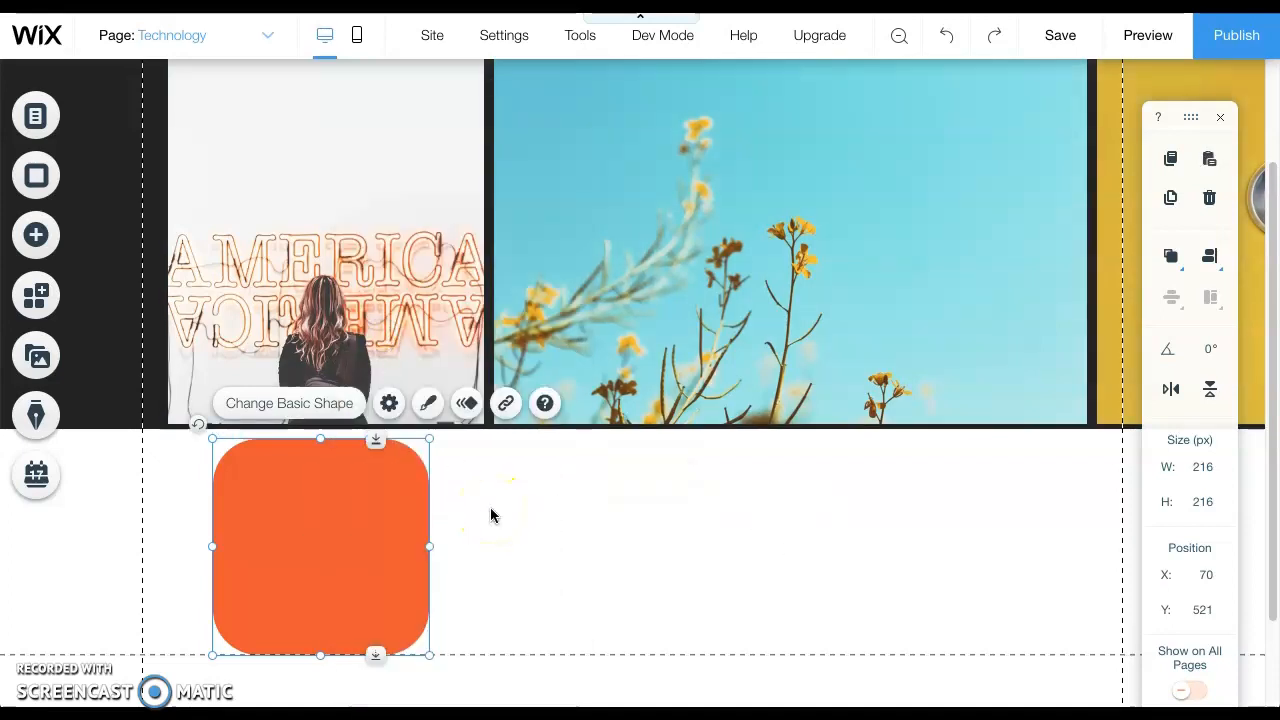
key("ctrl+v")
left_click_drag(431, 565, 1011, 527)
key("ctrl+v")
left_click_drag(380, 543, 673, 526)
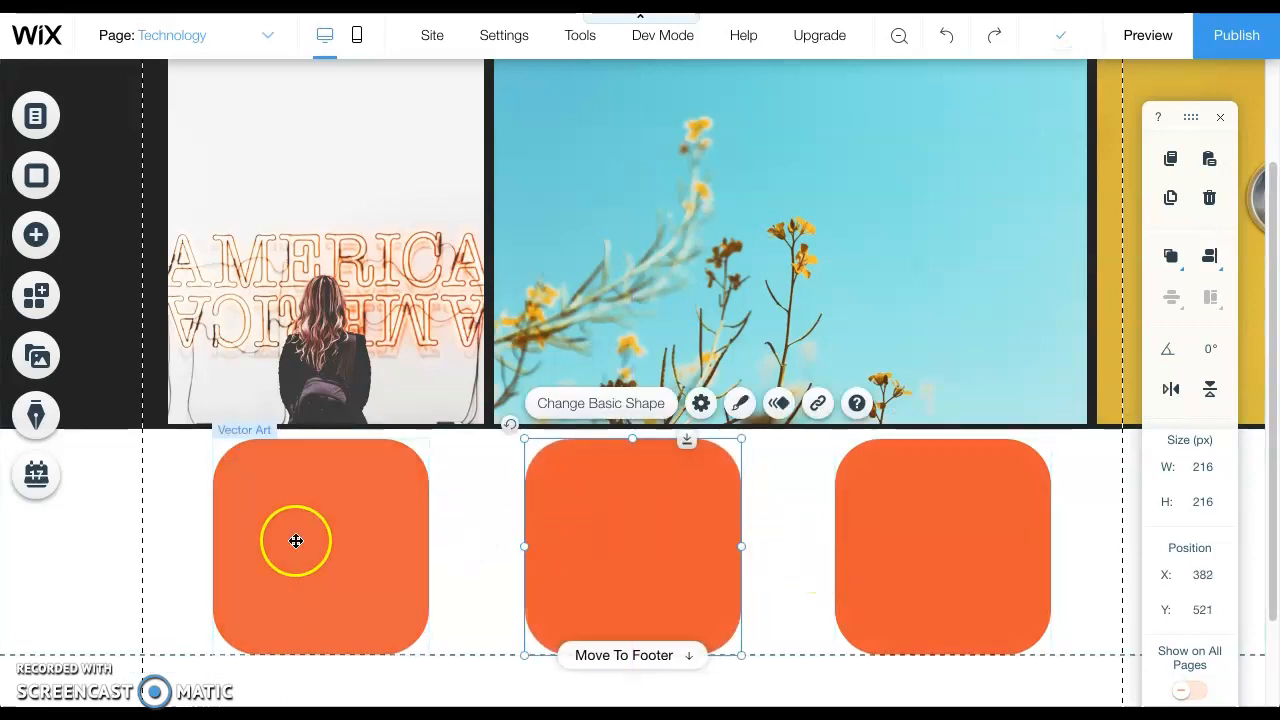
Step: Add a Big Title text element onto the first orange square and replace its wording with "Example 1"
left_click(35, 240)
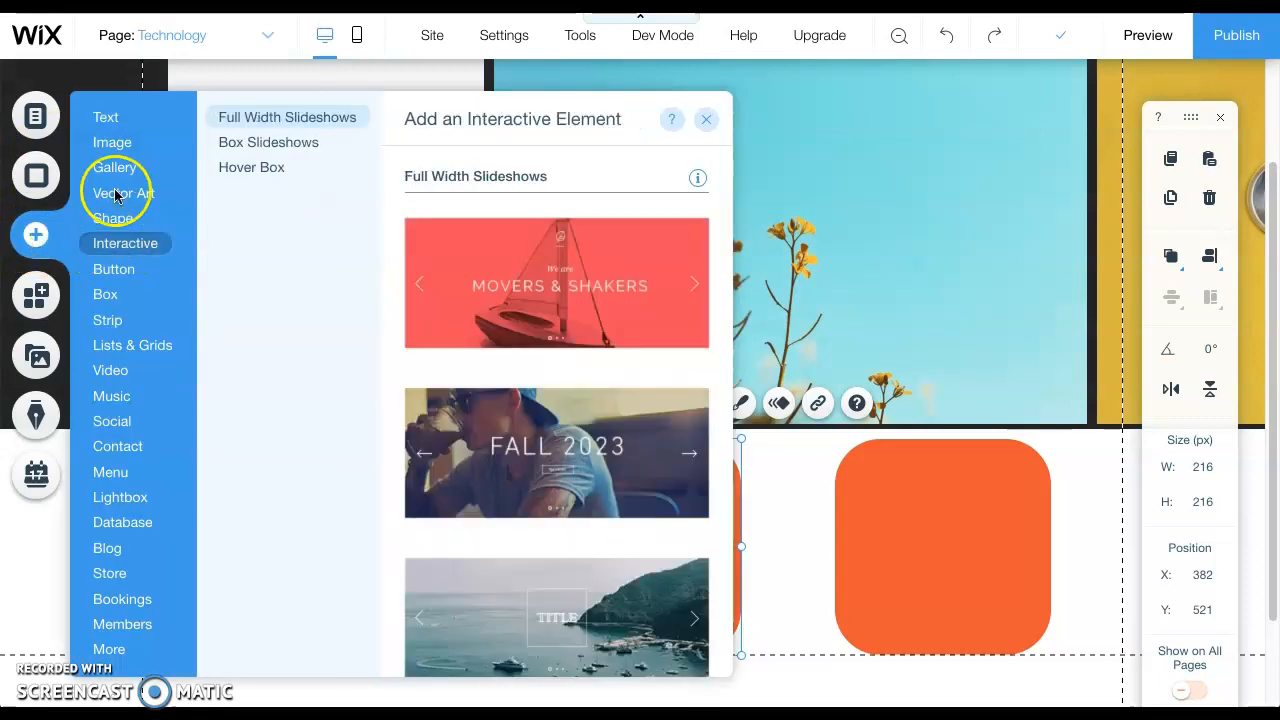
mouse_move(112, 118)
left_click_drag(395, 243, 321, 527)
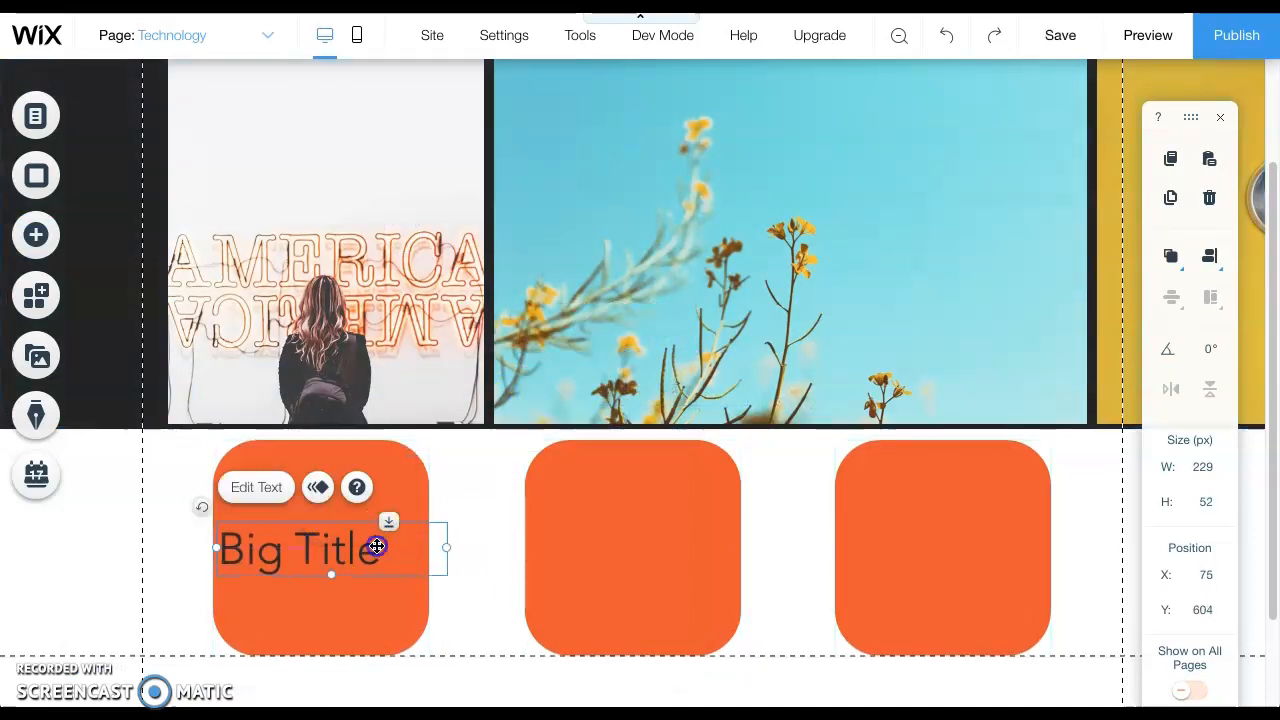
double_click(371, 546)
double_click(368, 547)
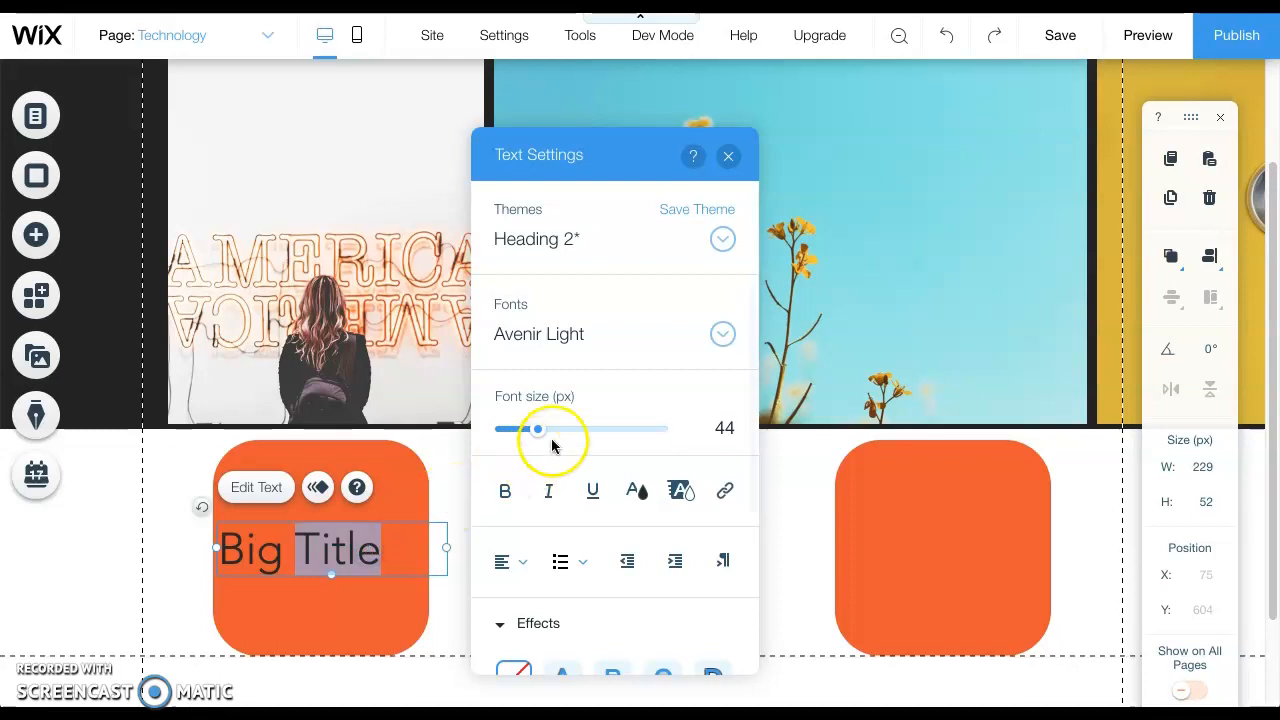
key("ctrl+a")
type("Example 1")
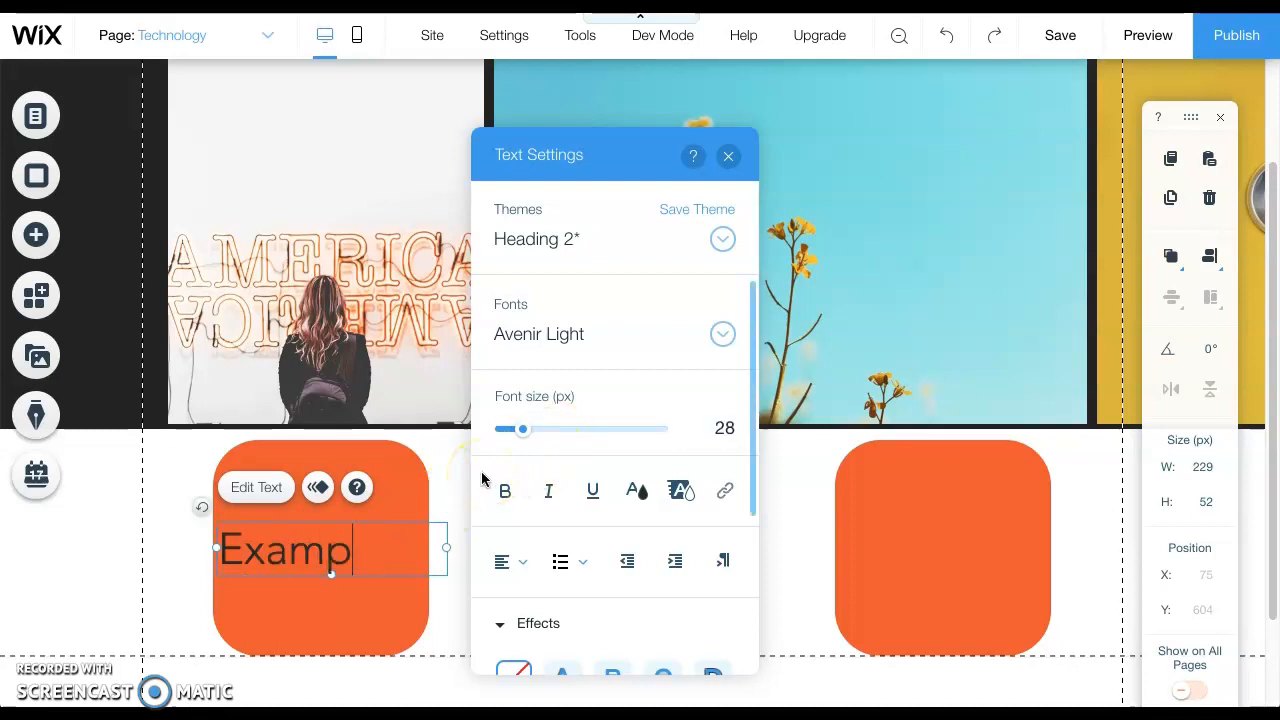
Step: Center the "Example 1" text and narrow its box to about 206 px so it fits inside the first square
left_click(505, 562)
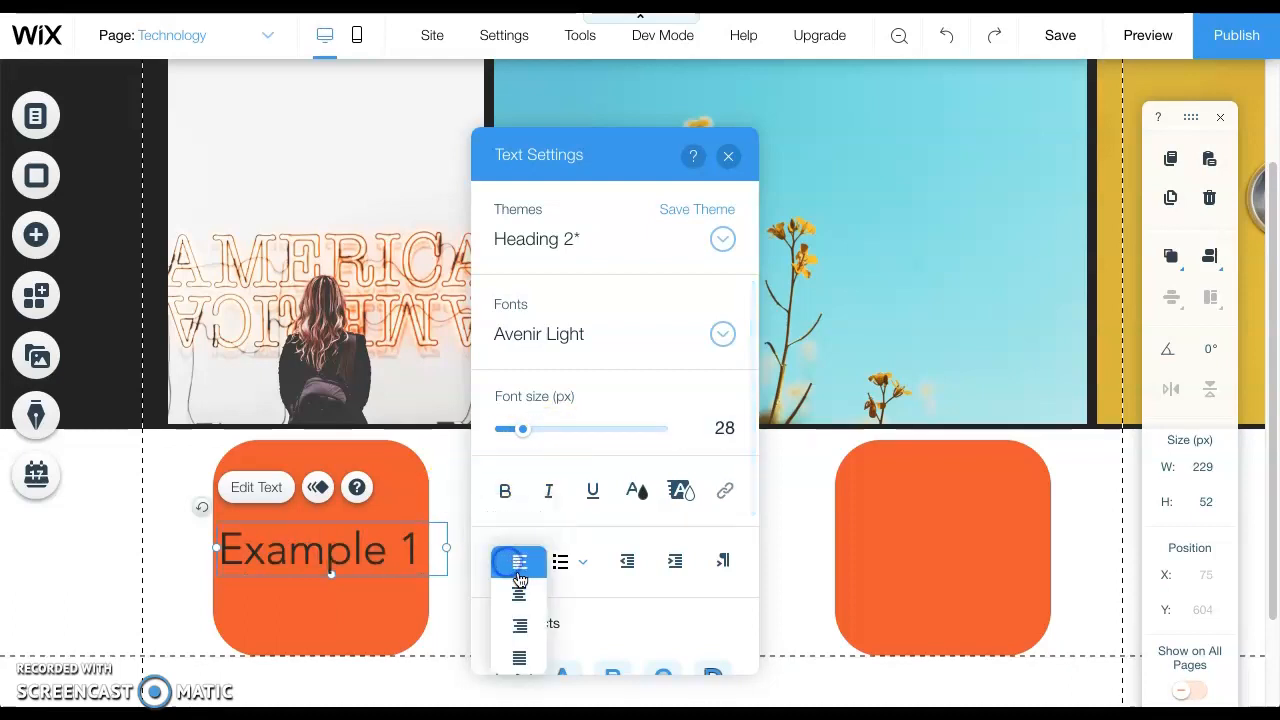
left_click(517, 593)
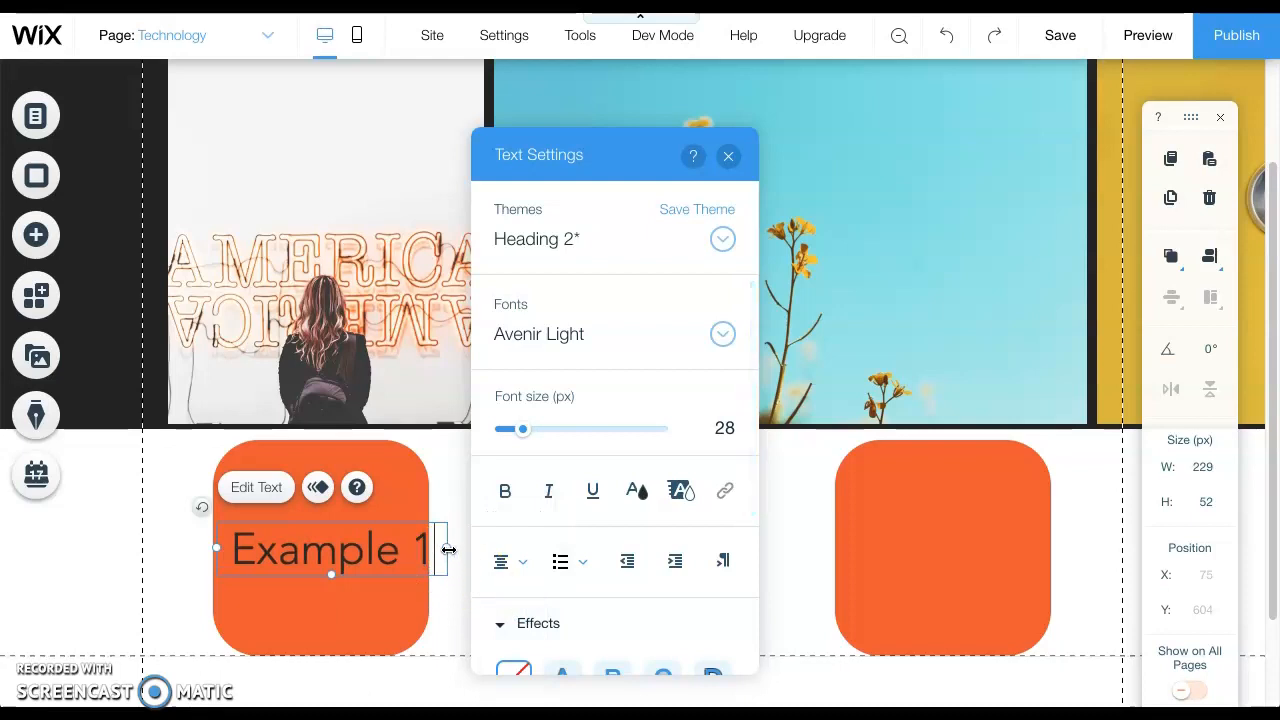
left_click_drag(442, 551, 425, 551)
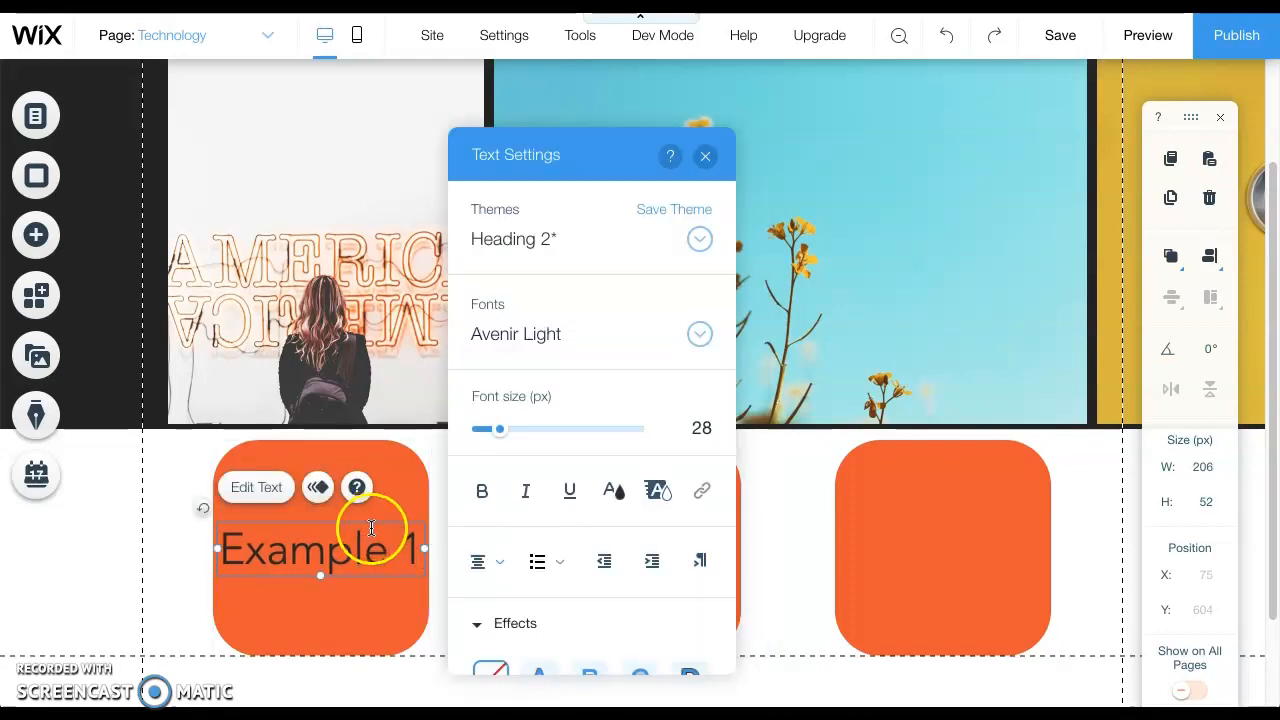
left_click(431, 571)
left_click(303, 553)
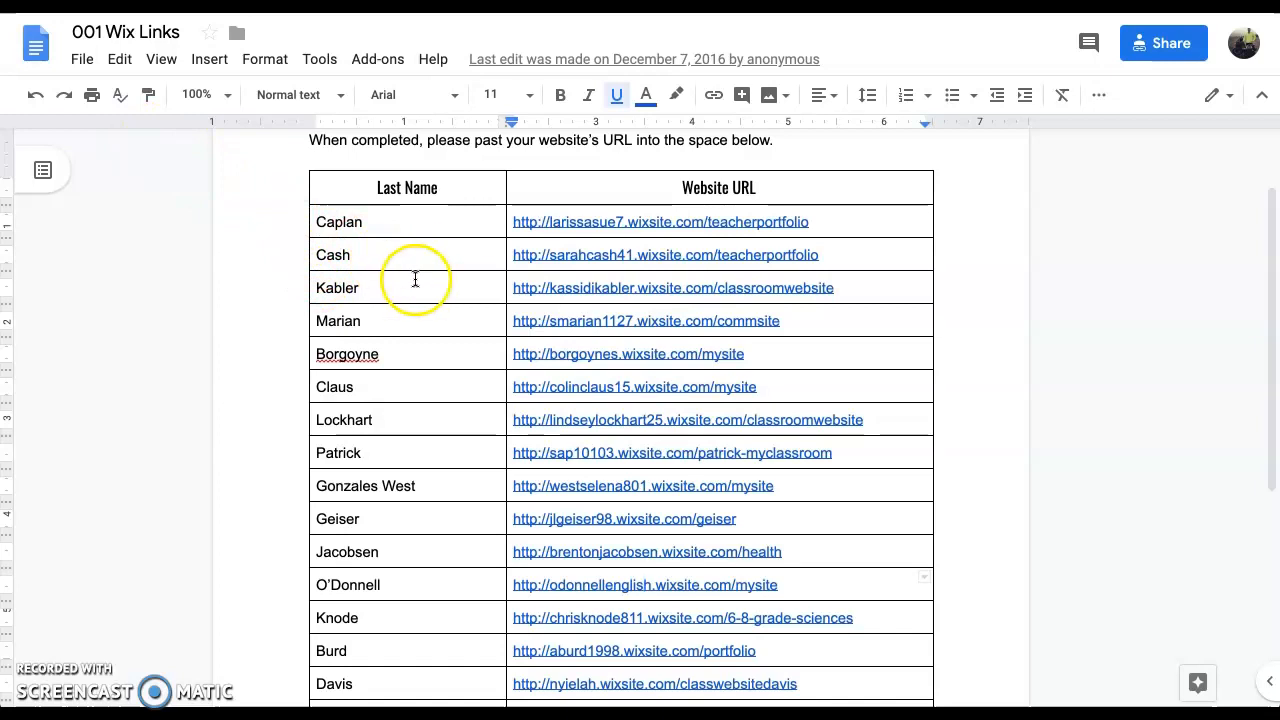
Step: Switch to the Google Docs document "001 Wix Links" and copy its publish-to-web link
left_click(88, 62)
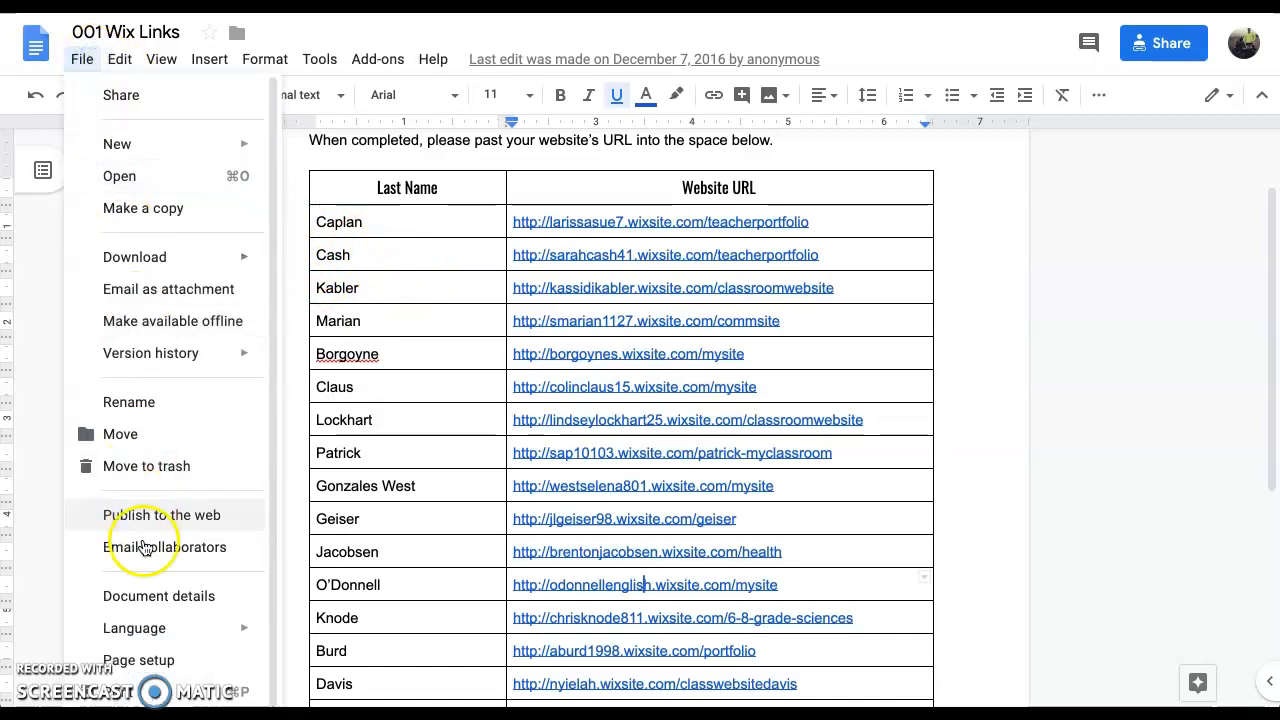
left_click(160, 515)
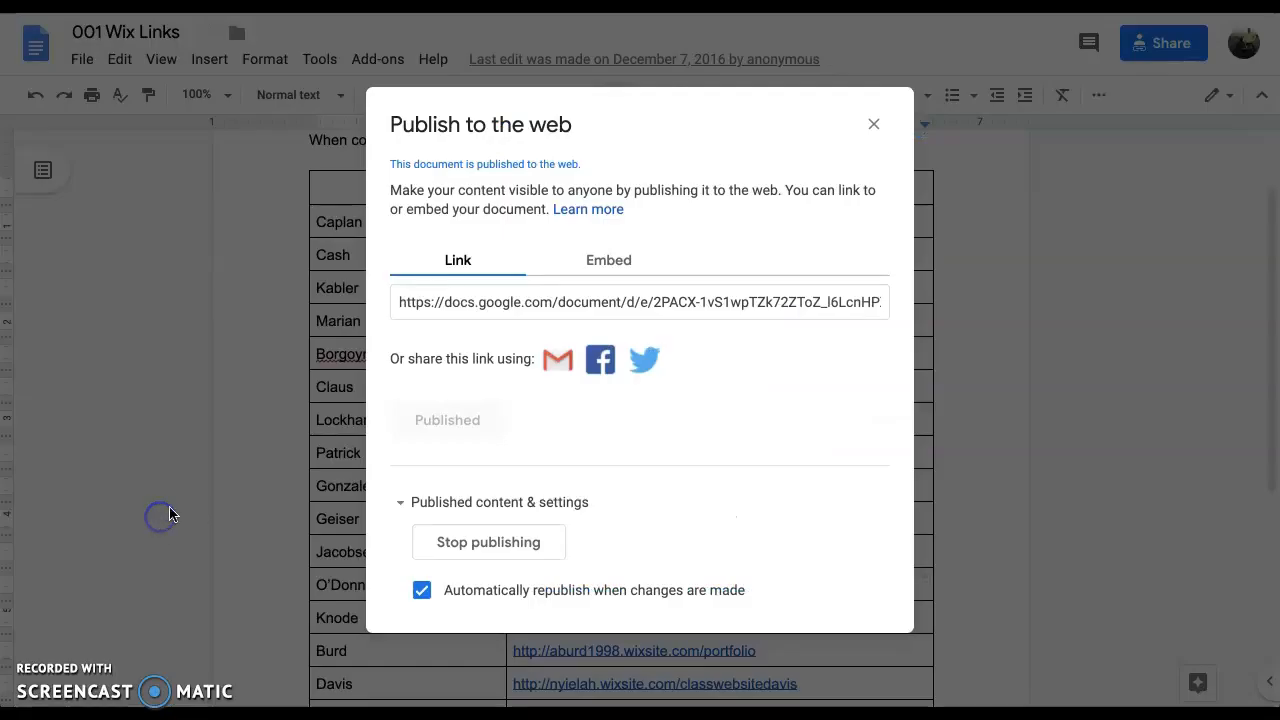
left_click(648, 306)
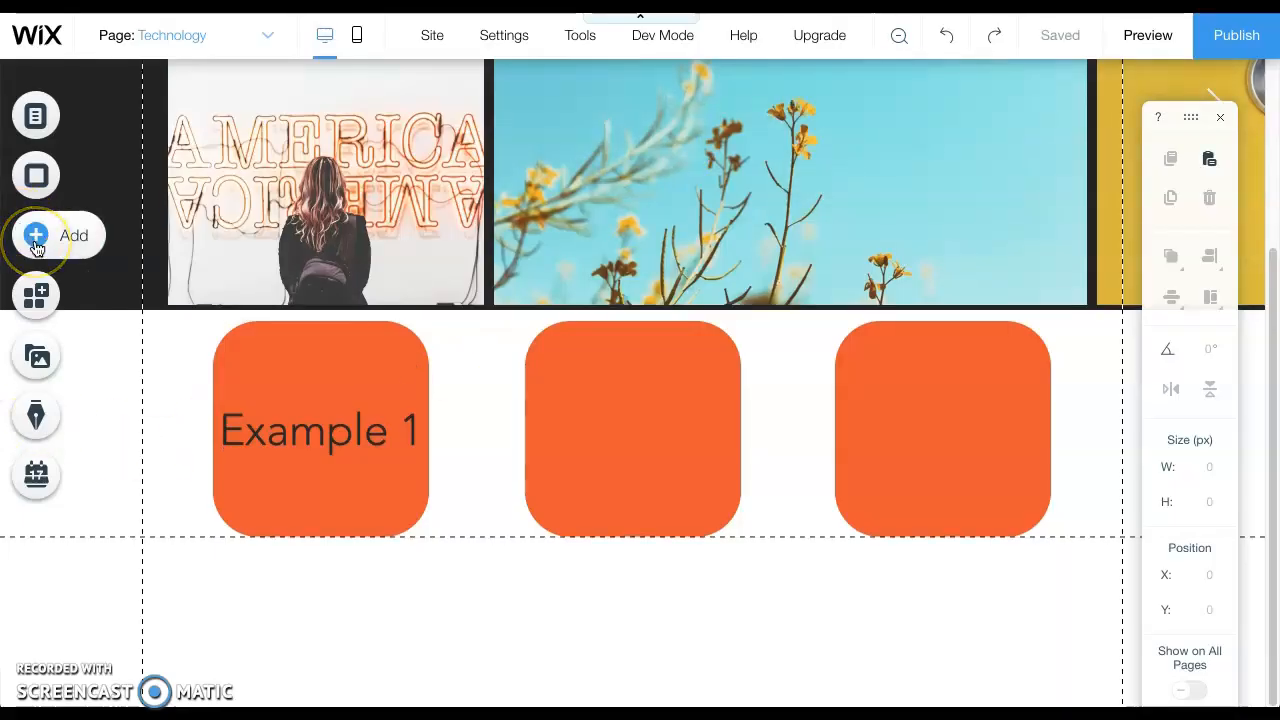
Step: Back in Wix, add an HTML iframe to the Technology page and load the document's published link as its website address
left_click(36, 245)
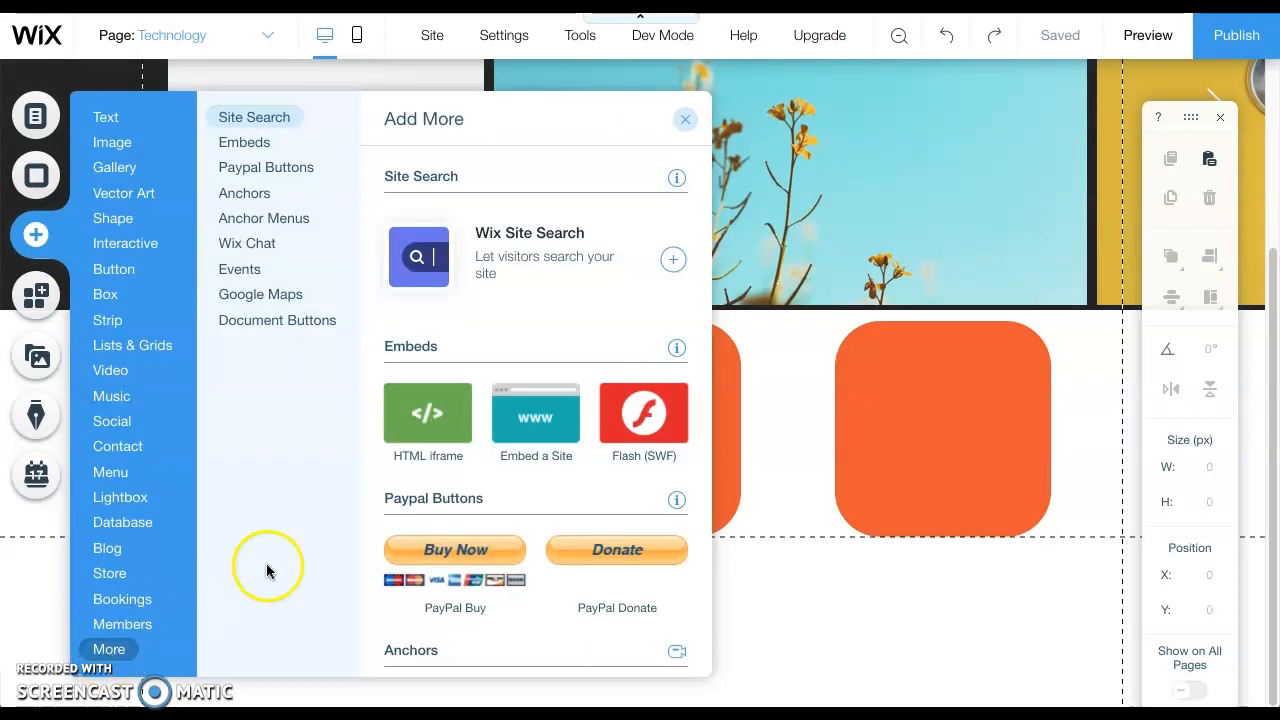
left_click(418, 426)
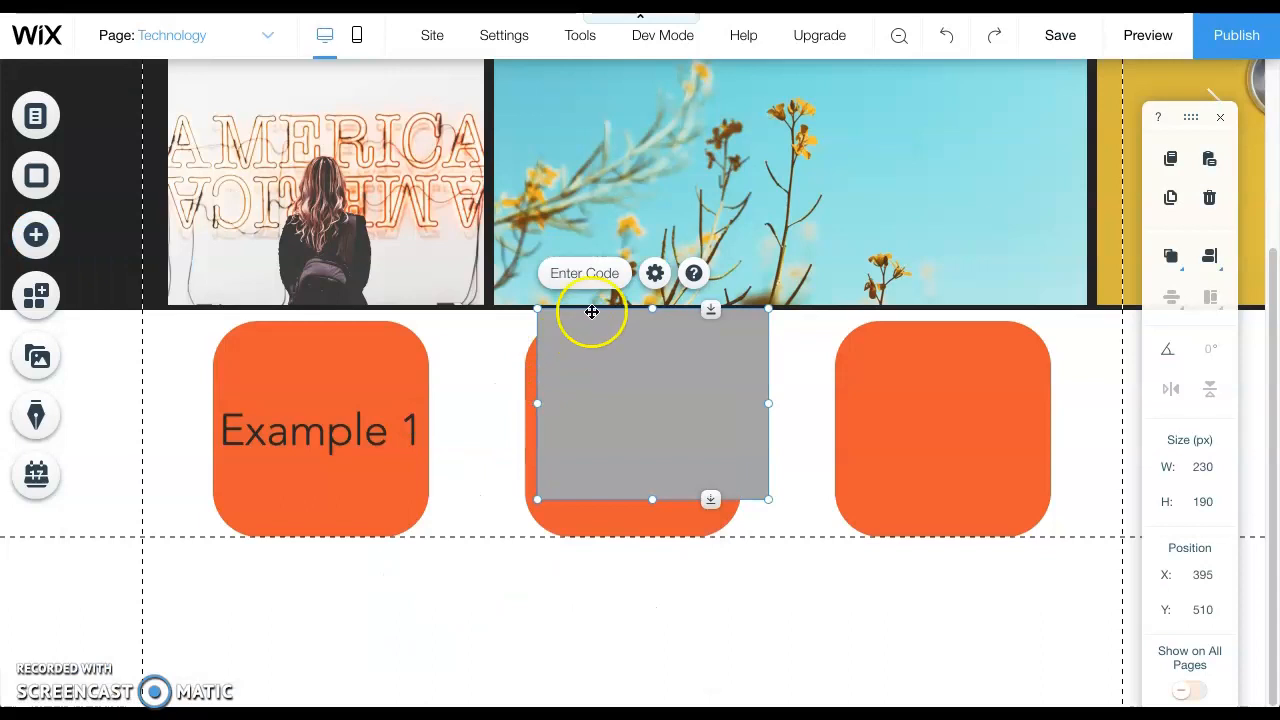
left_click(604, 286)
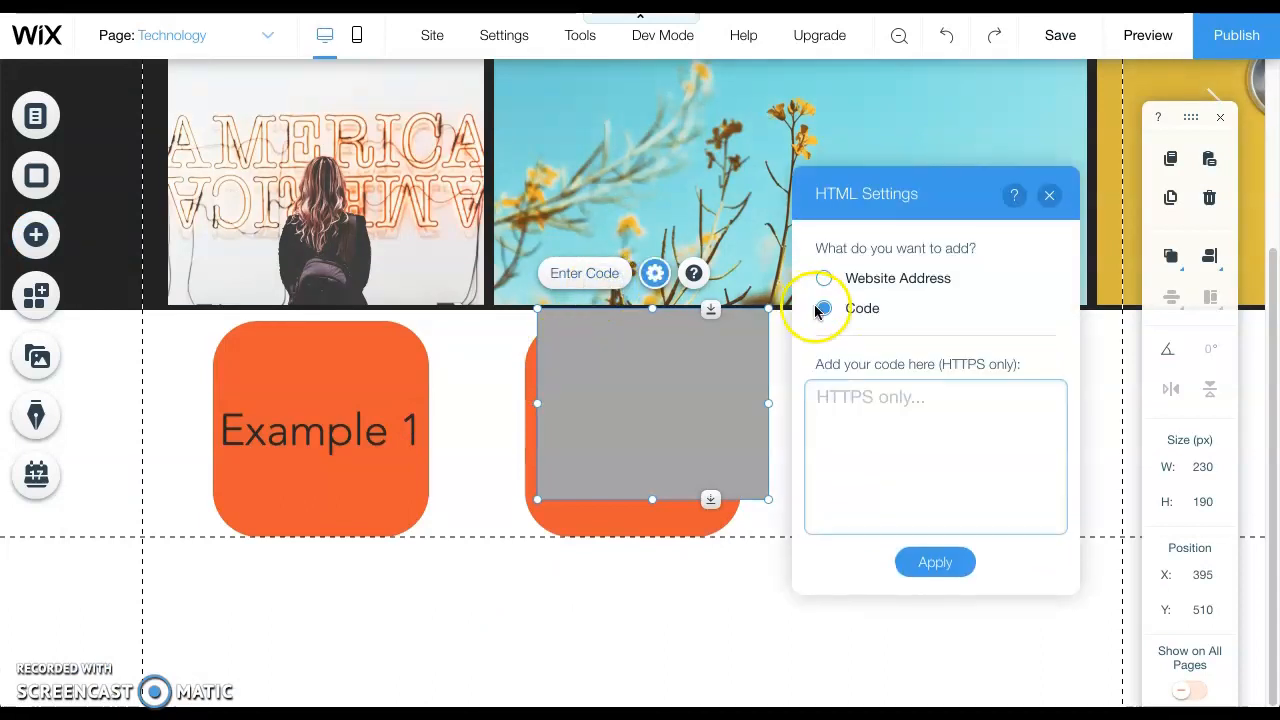
left_click(858, 280)
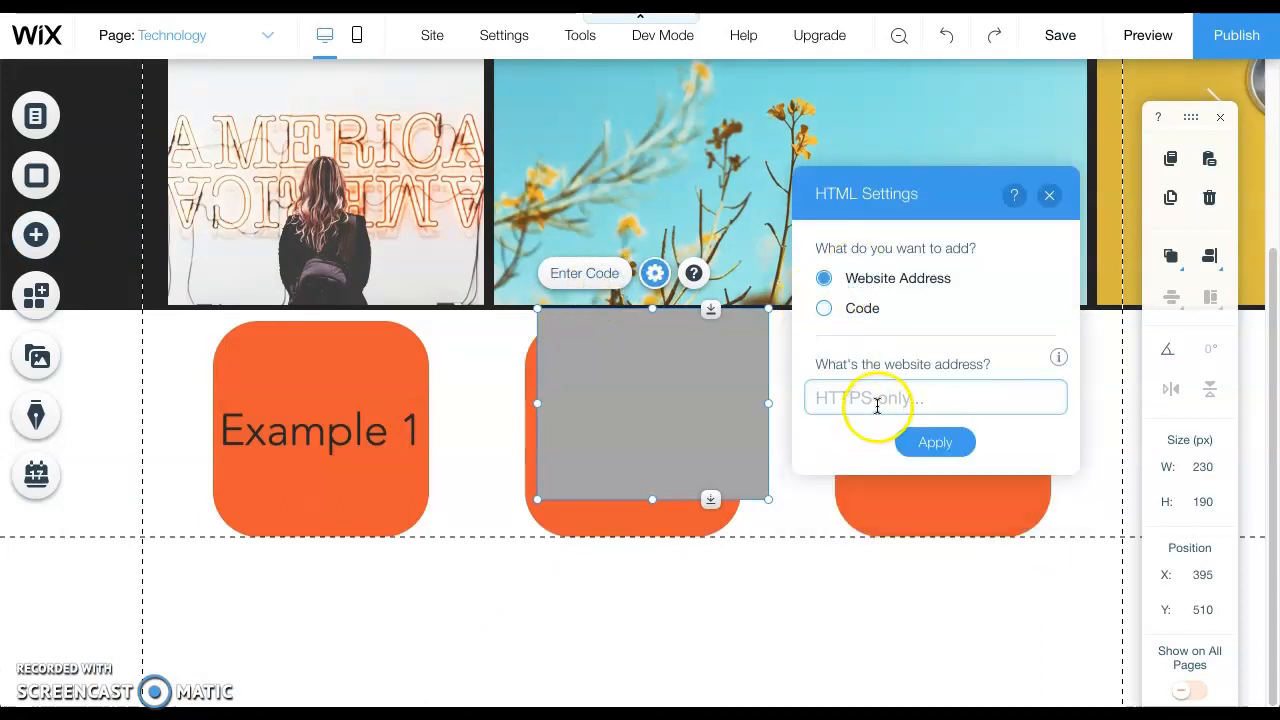
key("ctrl+v")
left_click(962, 446)
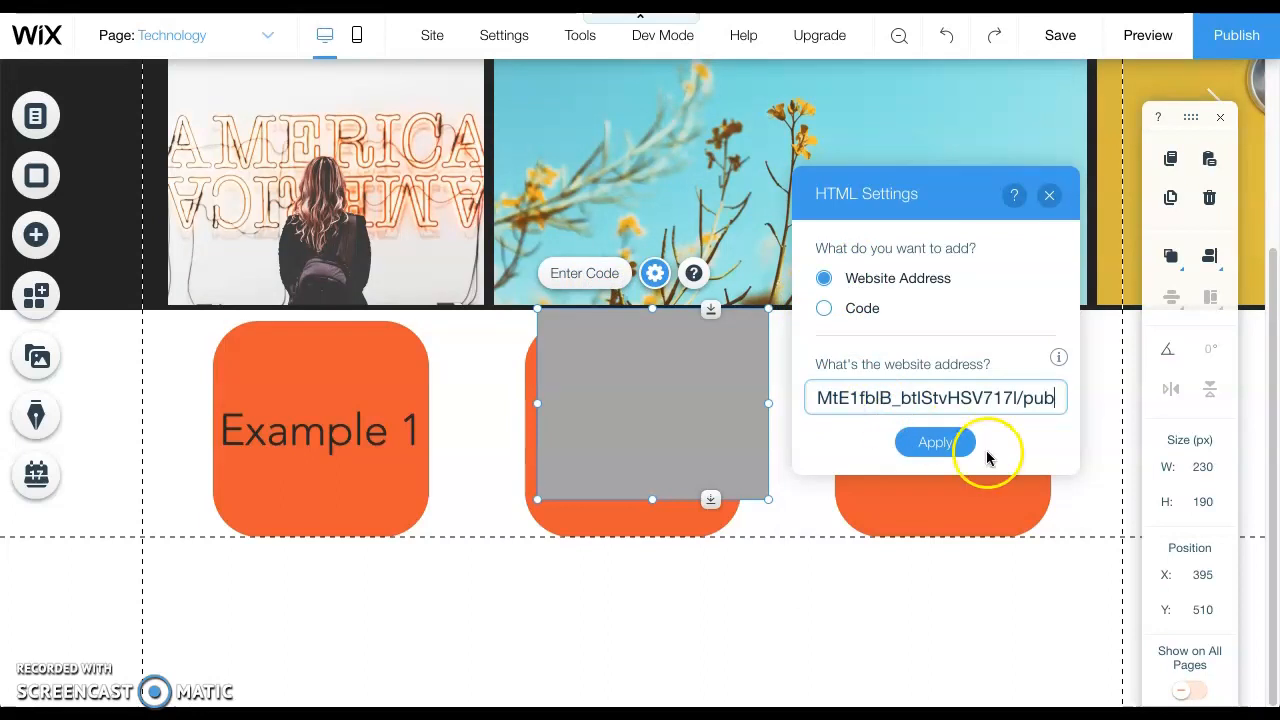
Step: Move the embedded document below the "Example 1" square to about X 51, Y 800, and close its HTML settings
left_click_drag(677, 320, 333, 608)
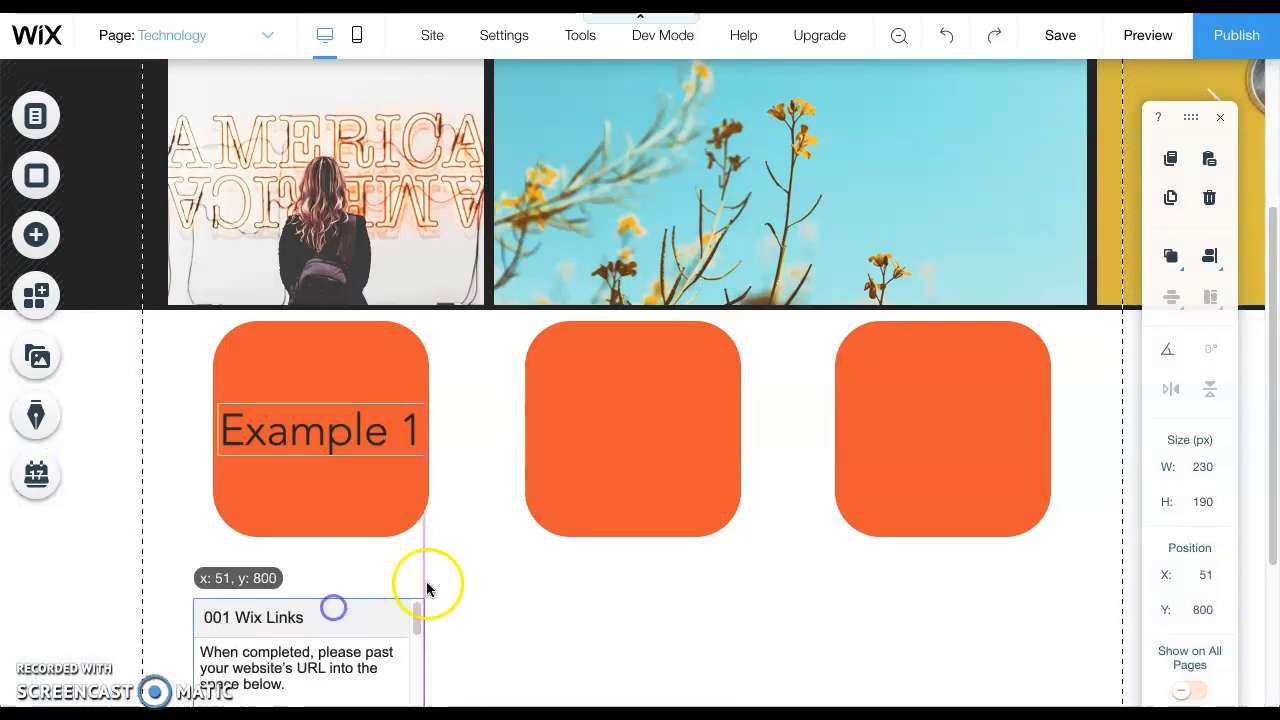
scroll(461, 632, "down", 1)
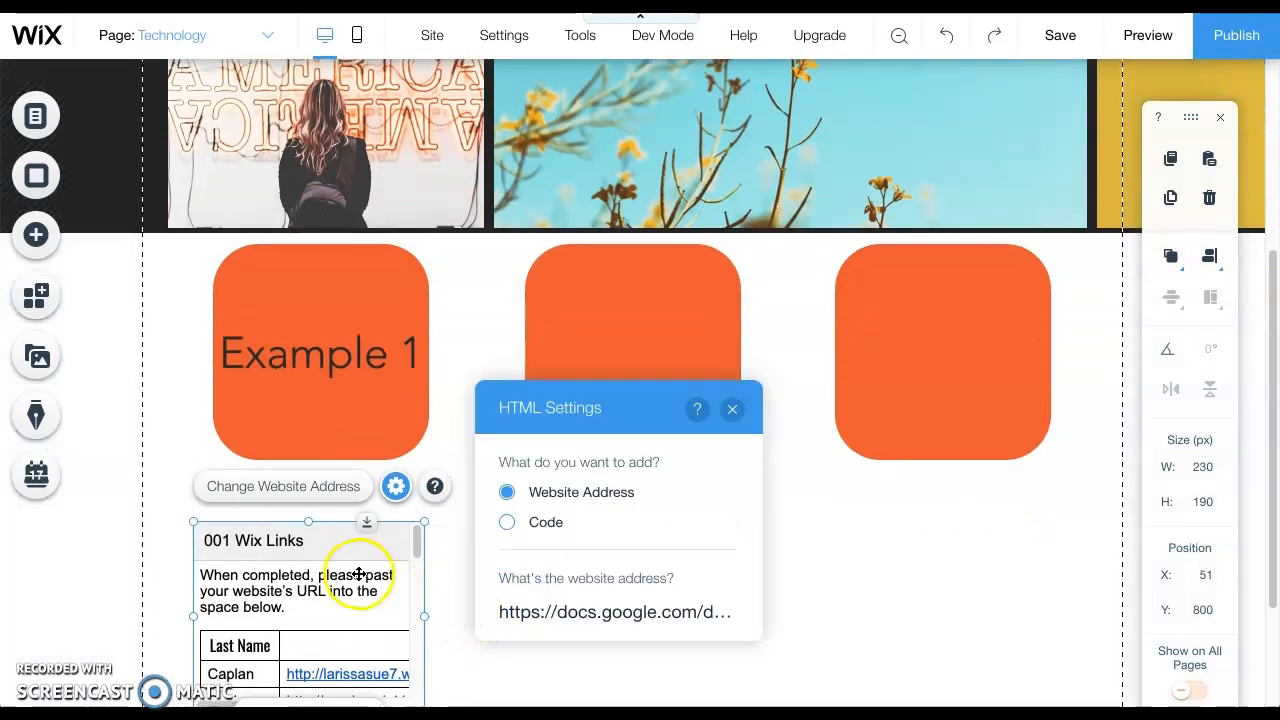
scroll(355, 574, "down", 1)
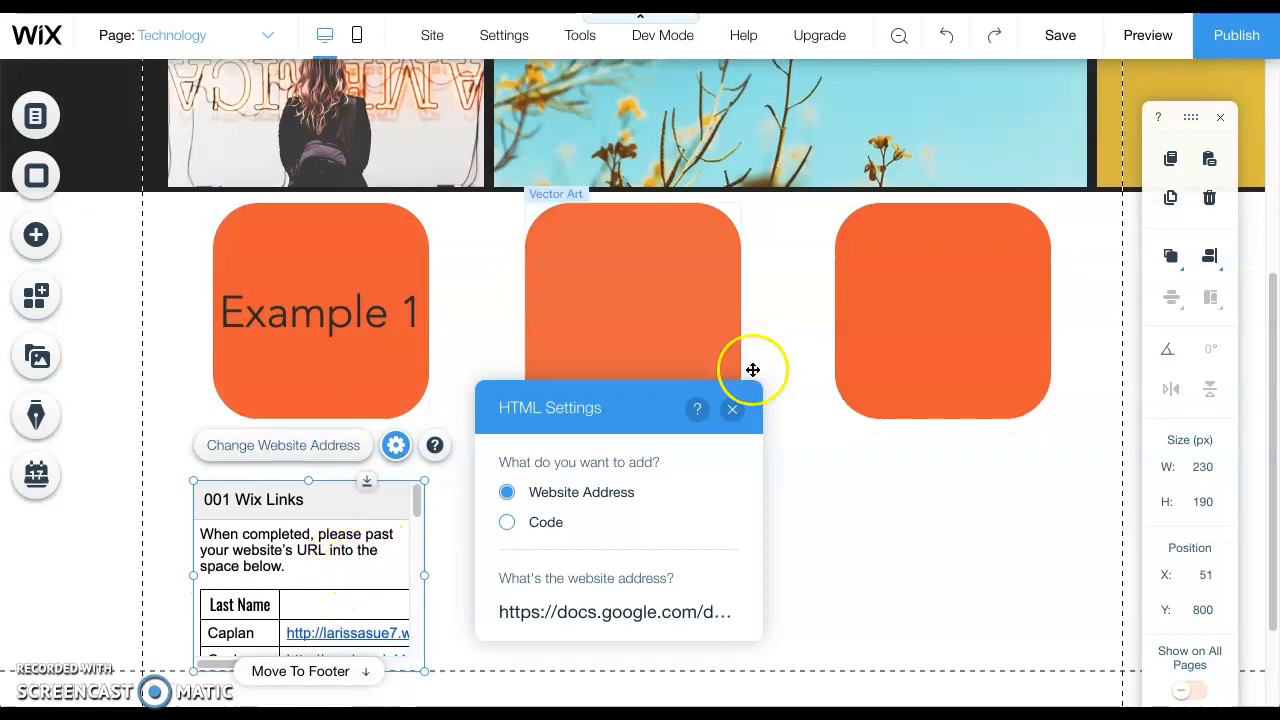
left_click(733, 411)
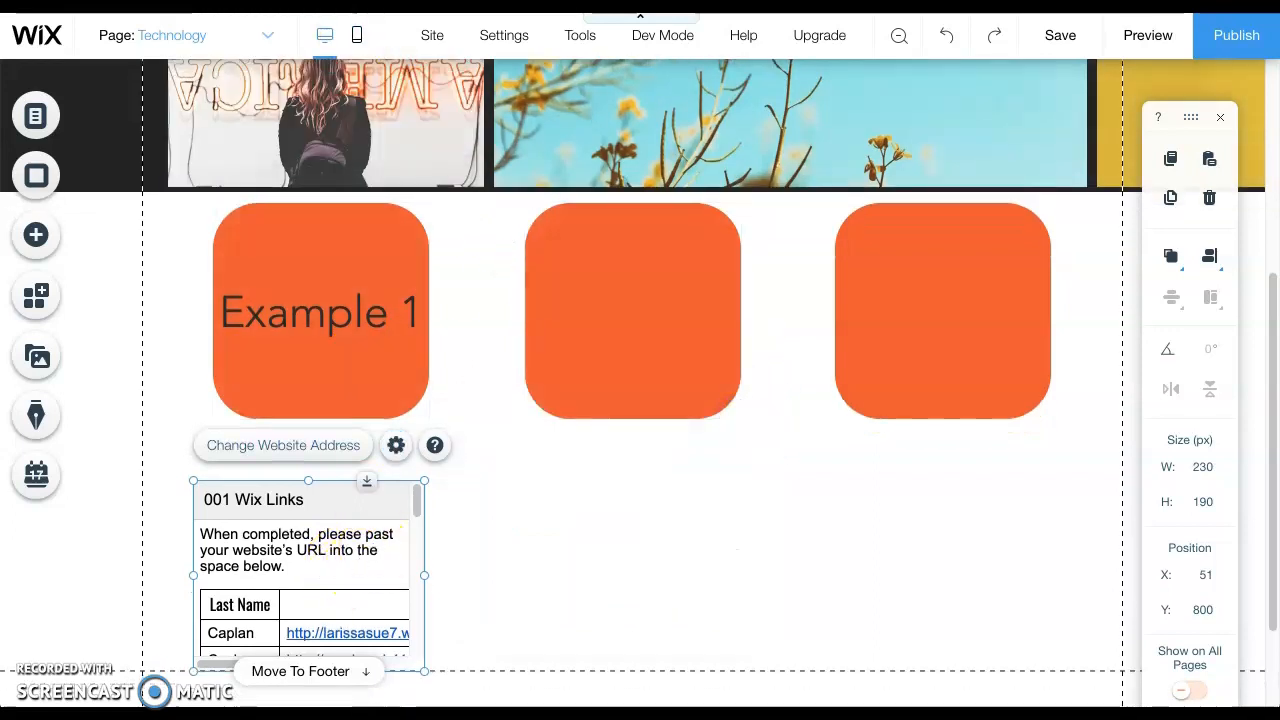
Step: Switch to the Google Slides presentation "10 Things Bell Curve" and copy its publish-to-web embed code at Medium (960x569) size
key("ctrl+Tab")
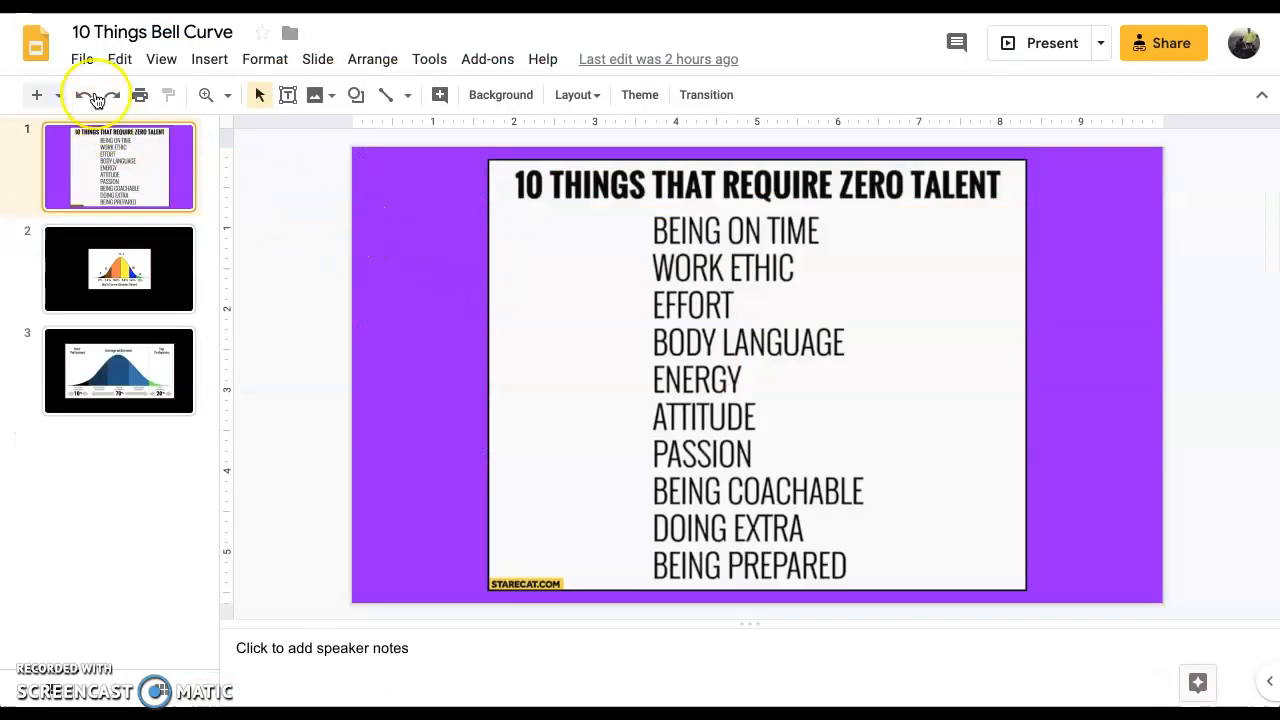
left_click(82, 62)
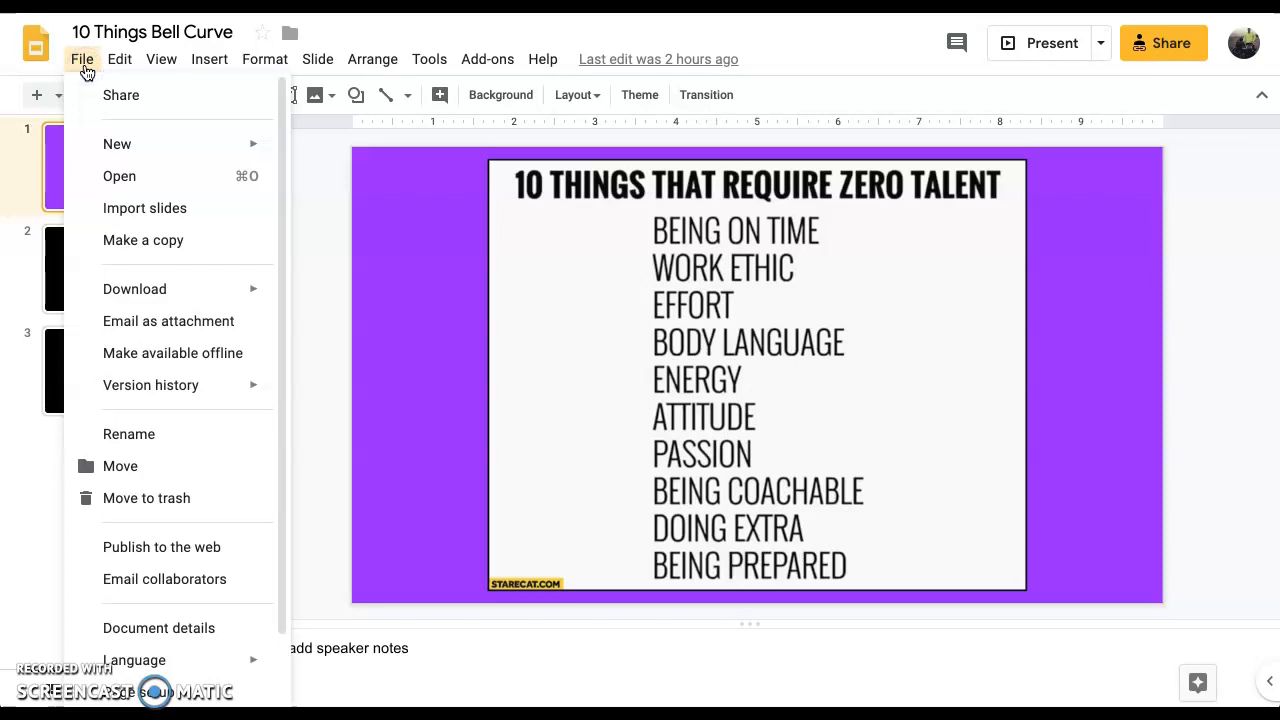
left_click(166, 545)
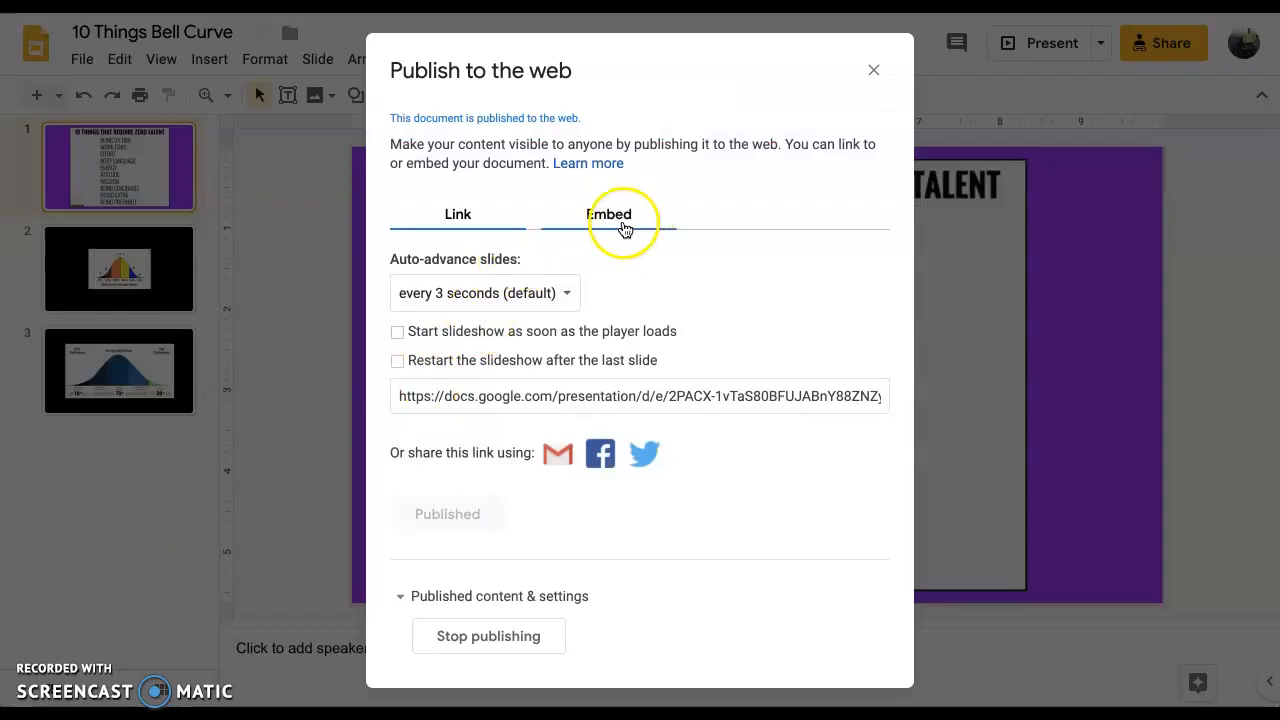
left_click(606, 212)
left_click(609, 403)
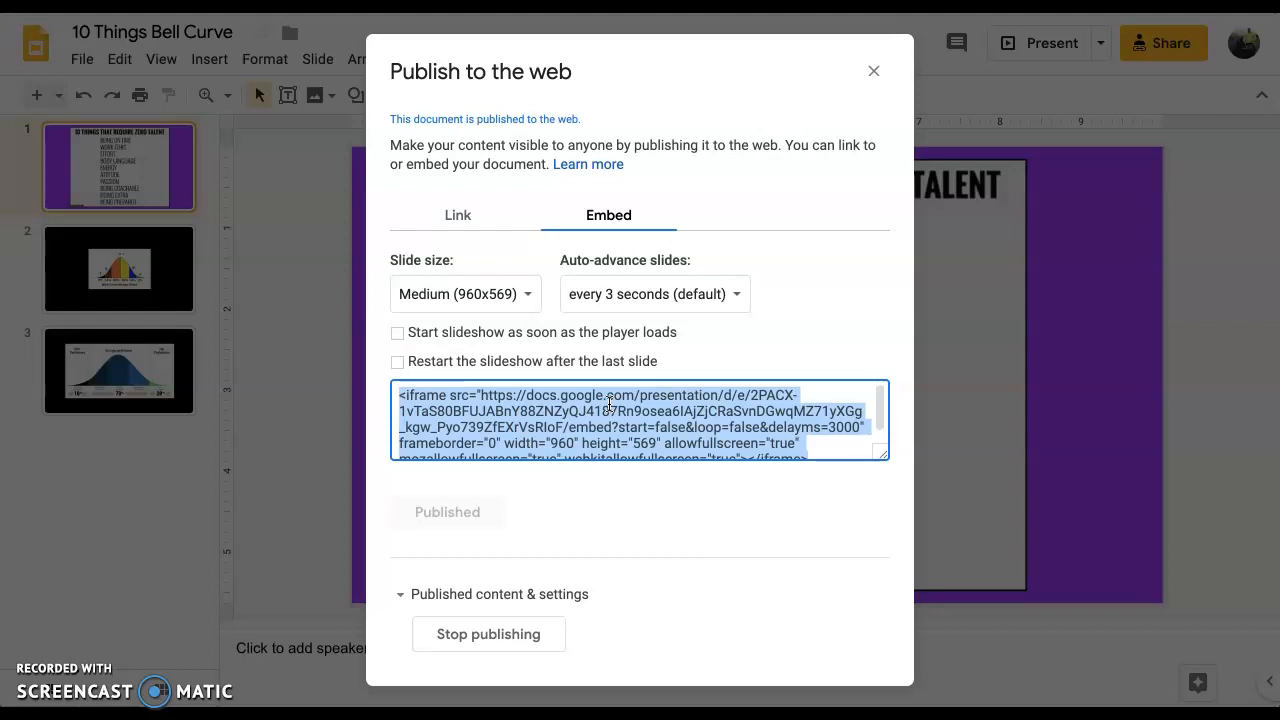
left_click(873, 71)
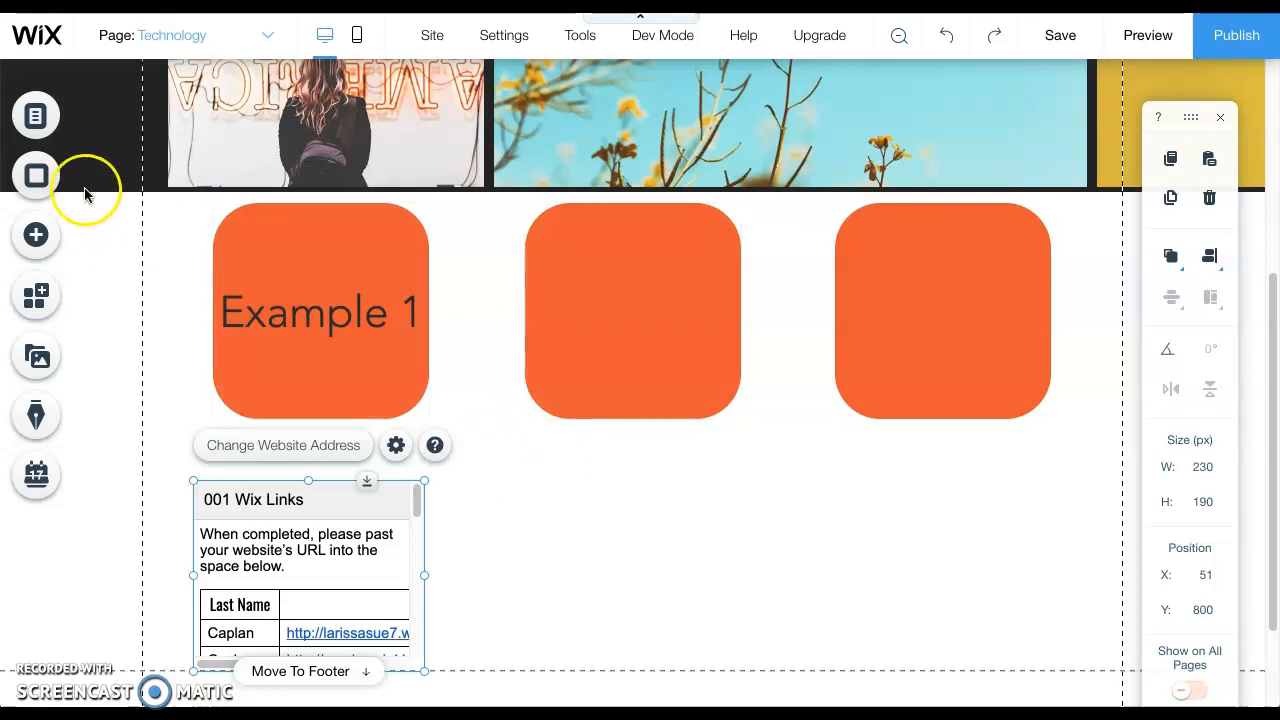
Step: Back in Wix, add another HTML iframe and apply the presentation's Medium-size embed code to it
left_click(45, 236)
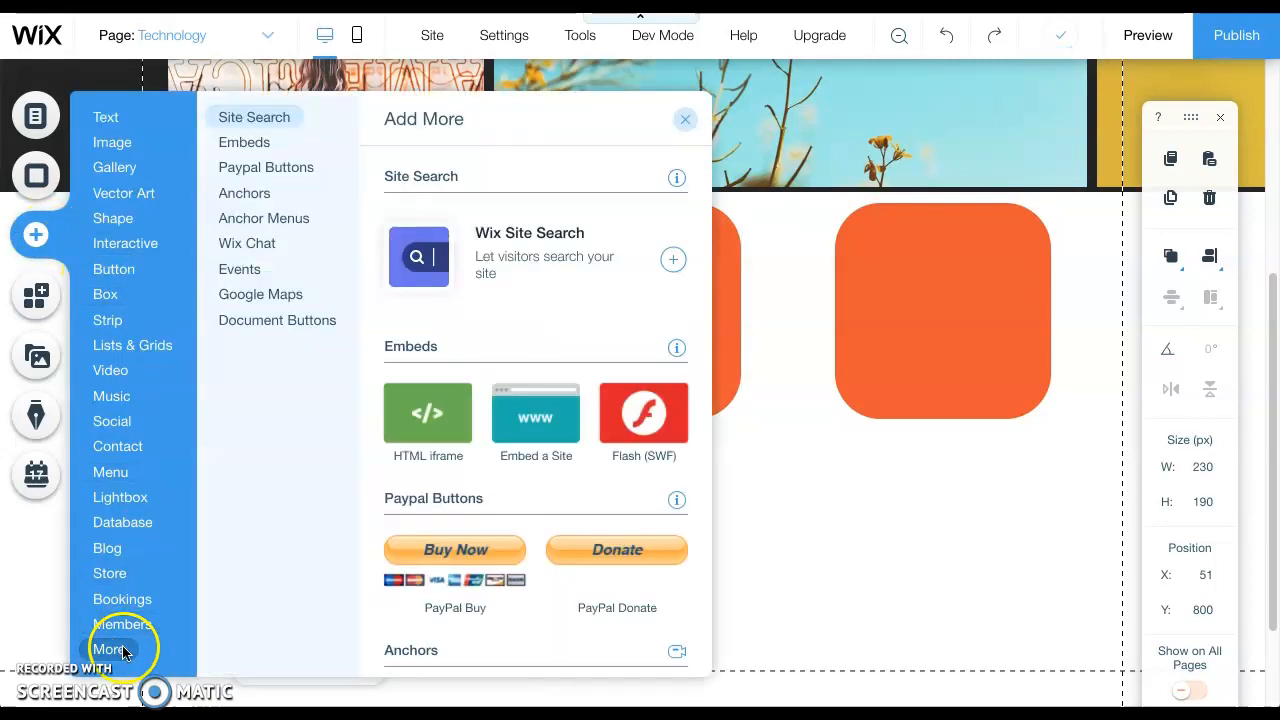
left_click(404, 431)
left_click(572, 254)
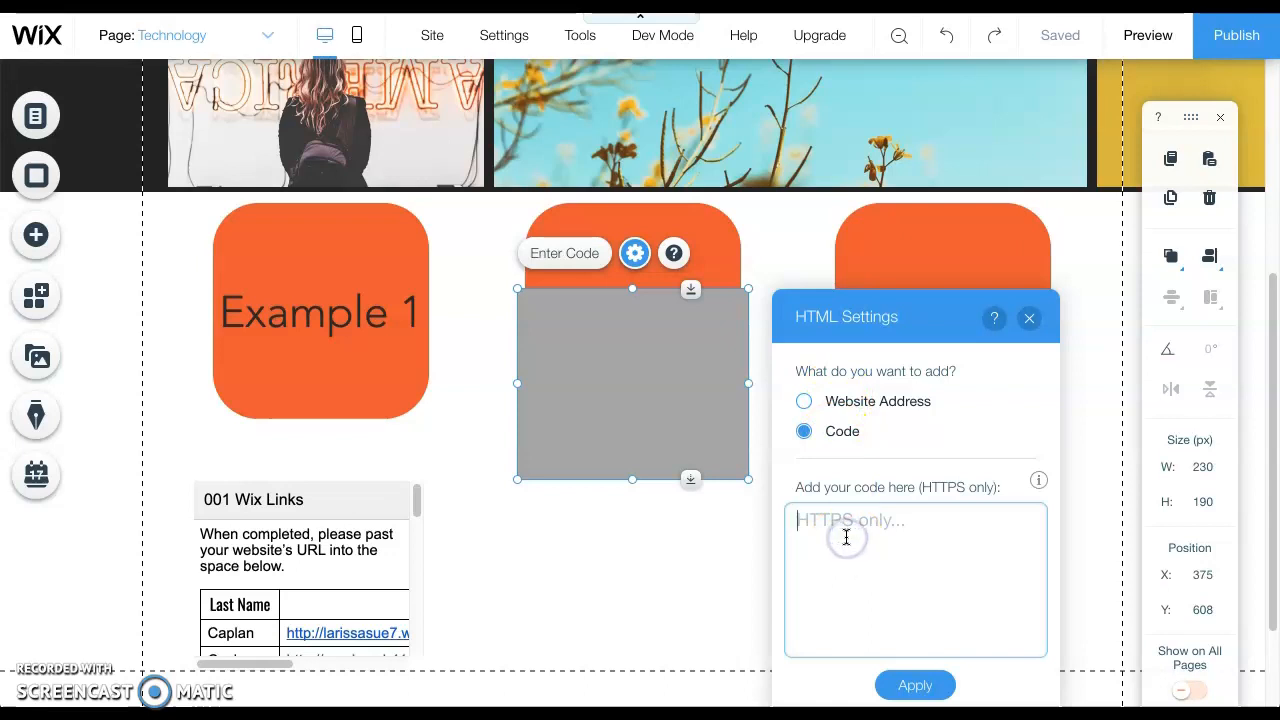
key("ctrl+v")
left_click(912, 684)
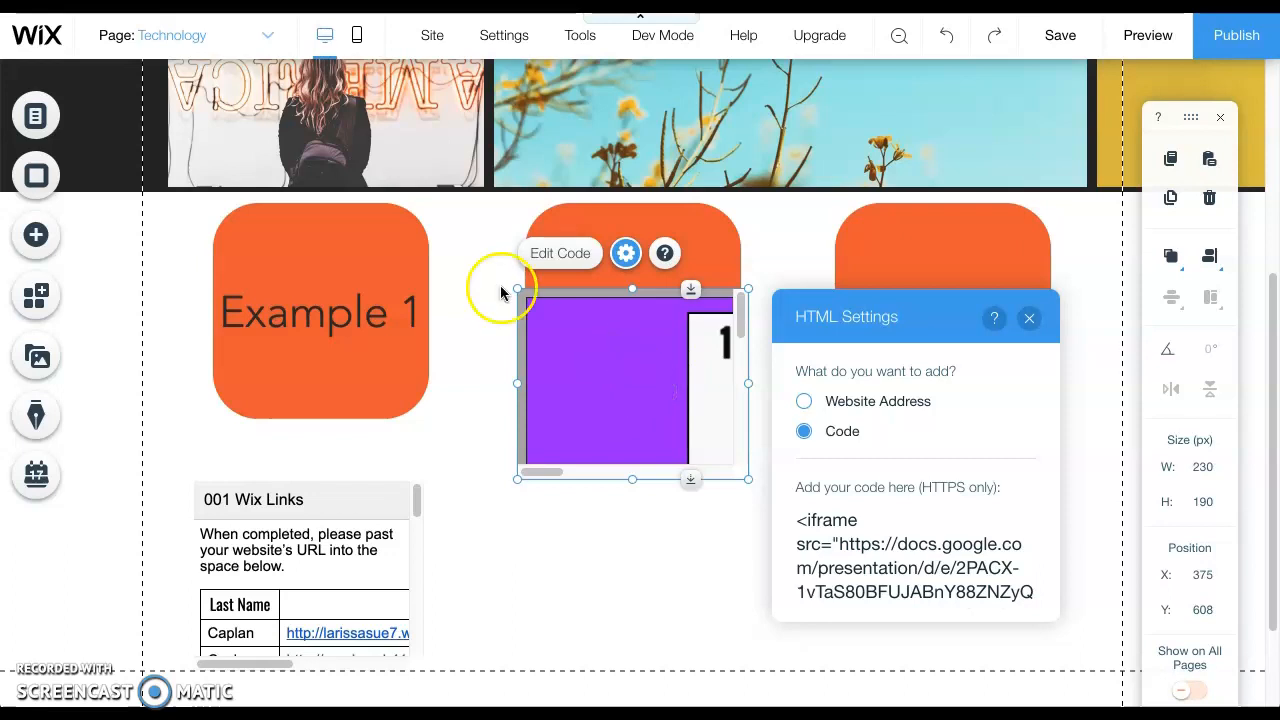
Step: Return to the "10 Things Bell Curve" presentation, set its embed slide size to Small (480x299), and copy the embed code
left_click(185, 135)
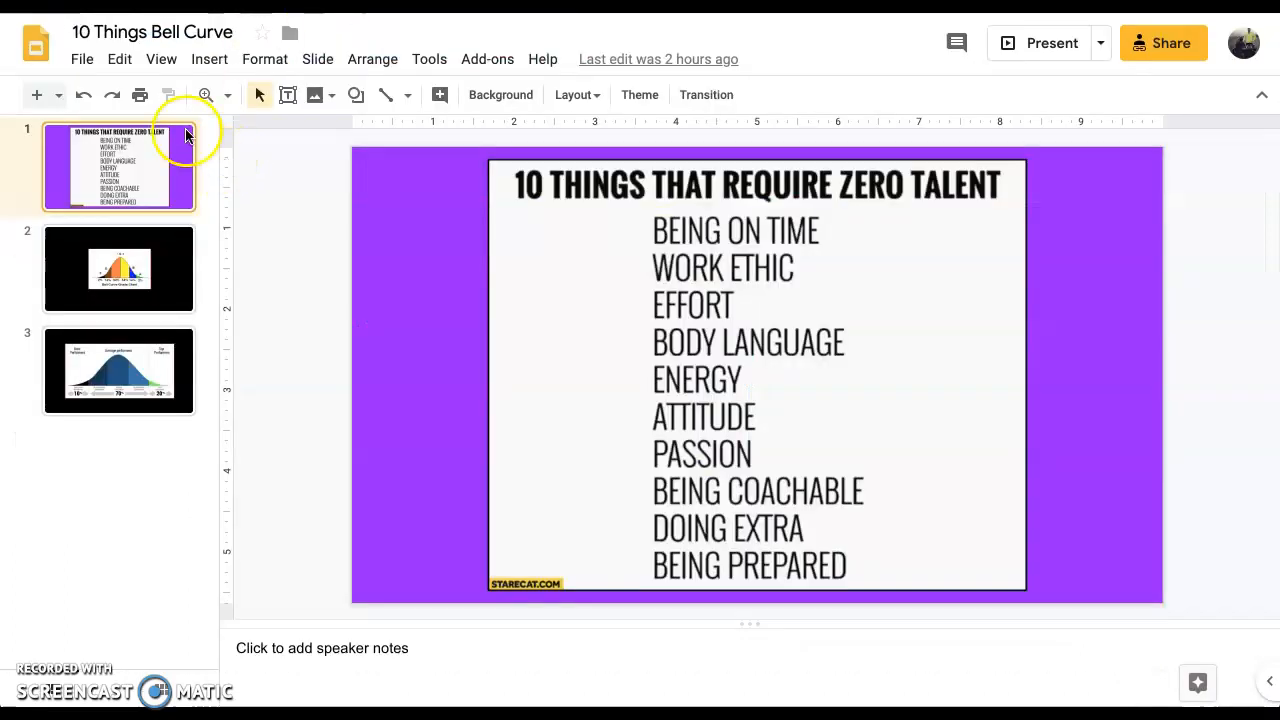
left_click(84, 61)
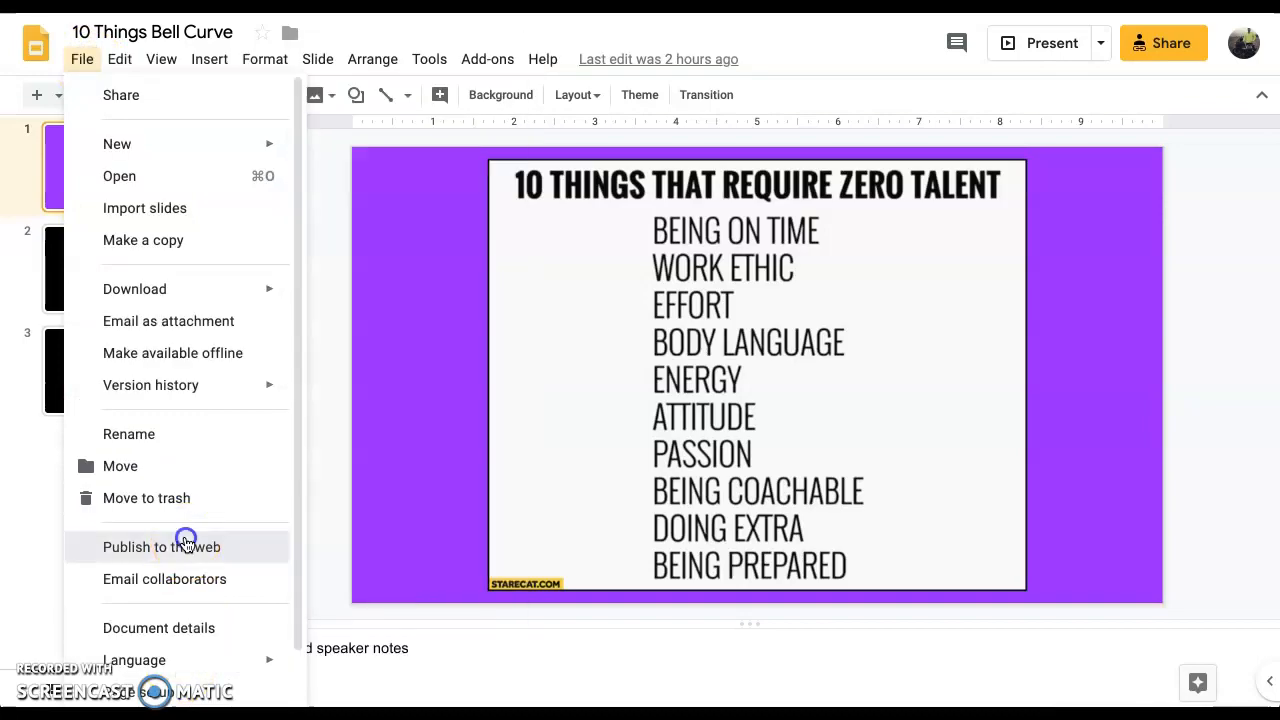
left_click(185, 541)
left_click(582, 226)
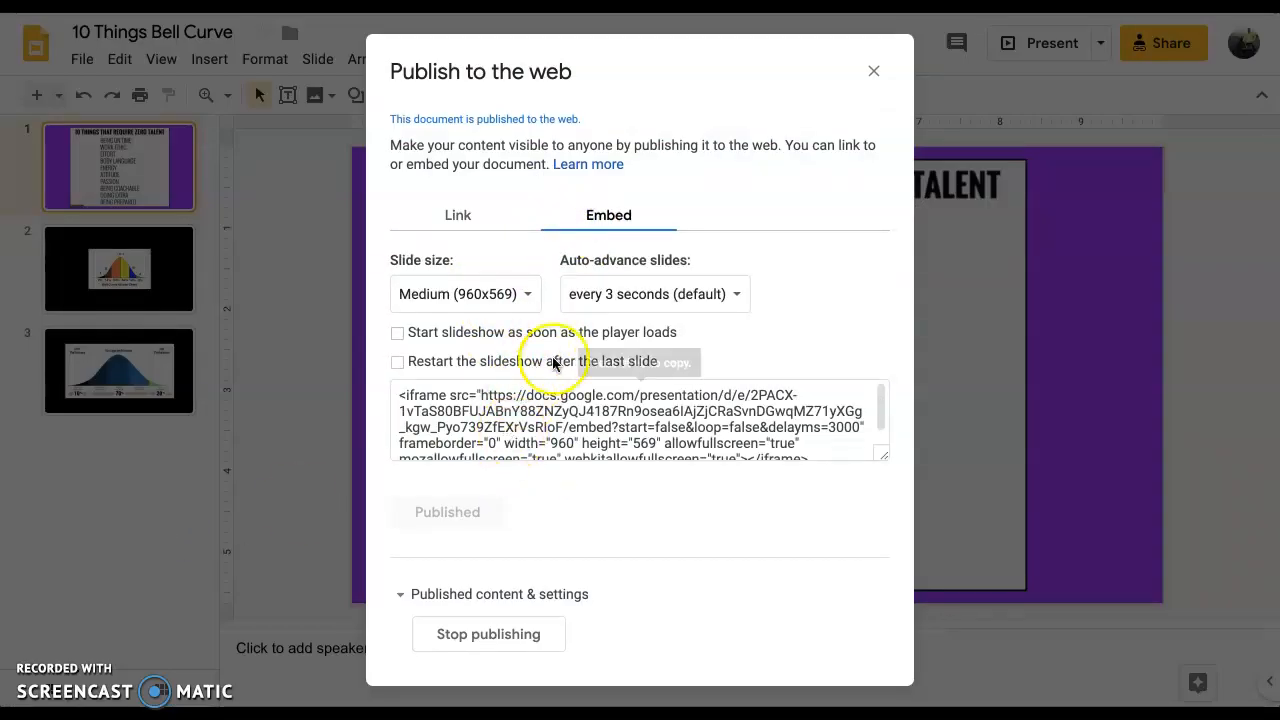
left_click(536, 302)
left_click(513, 272)
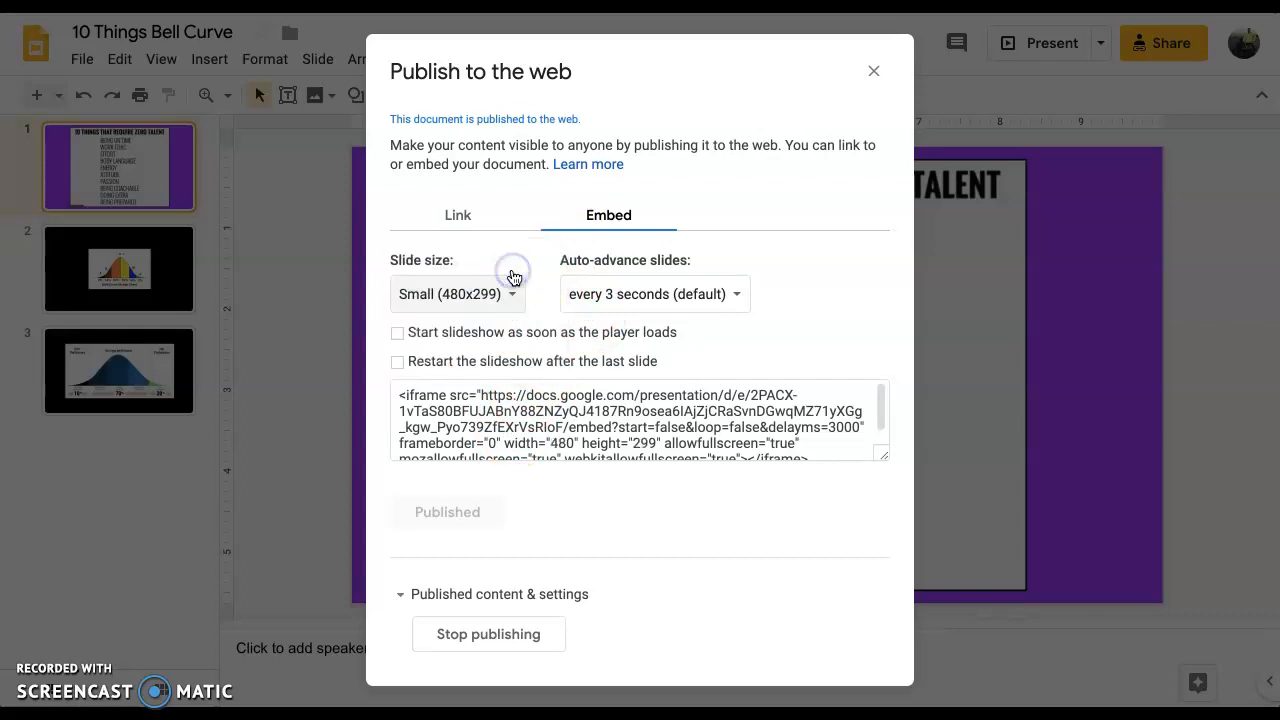
left_click(532, 395)
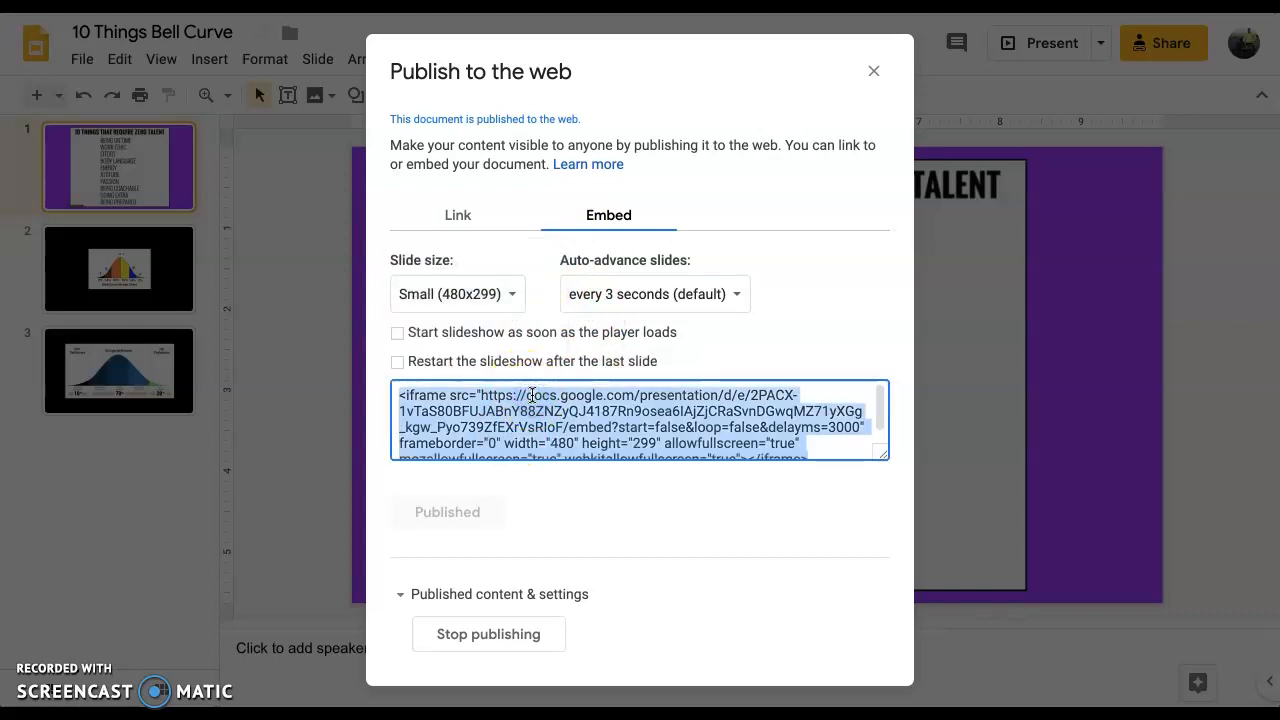
left_click(874, 72)
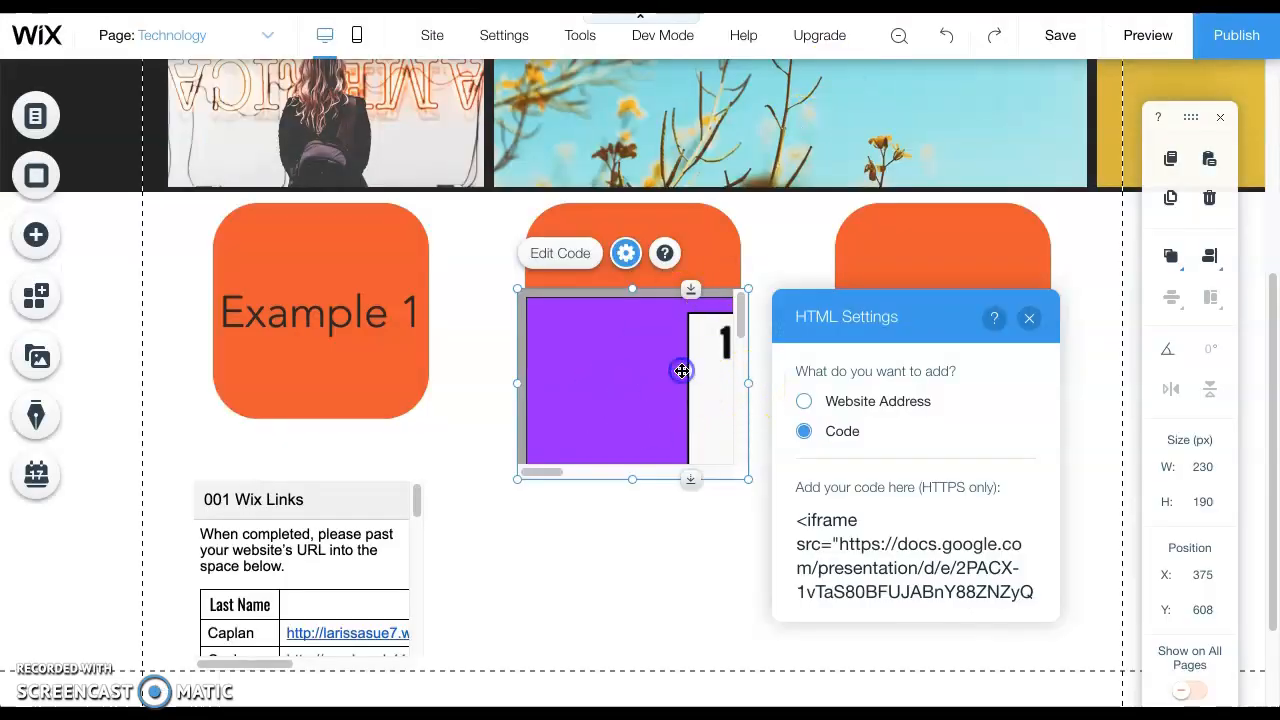
Step: Delete the slideshow embed that overlaps the middle orange square on the Wix page
key("Delete")
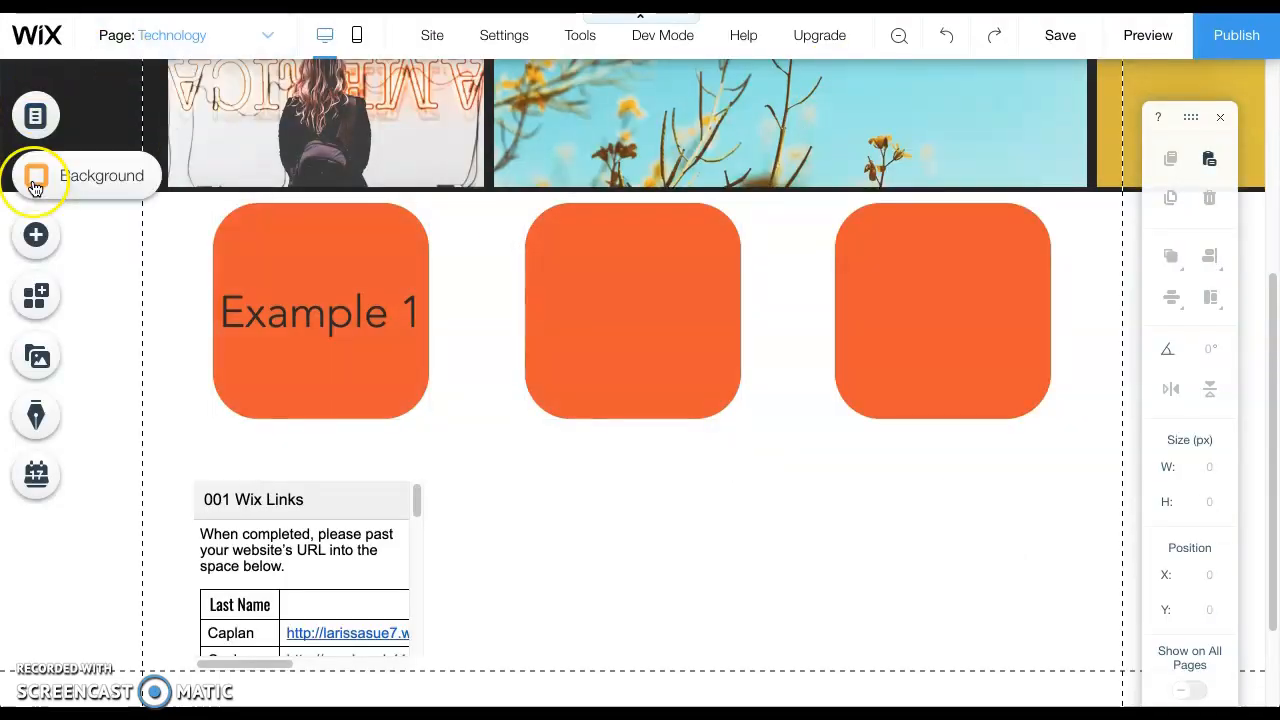
Step: Add another HTML iframe, apply the presentation's Small-size (480x299) embed code to it, and place it below the middle orange square
left_click(77, 252)
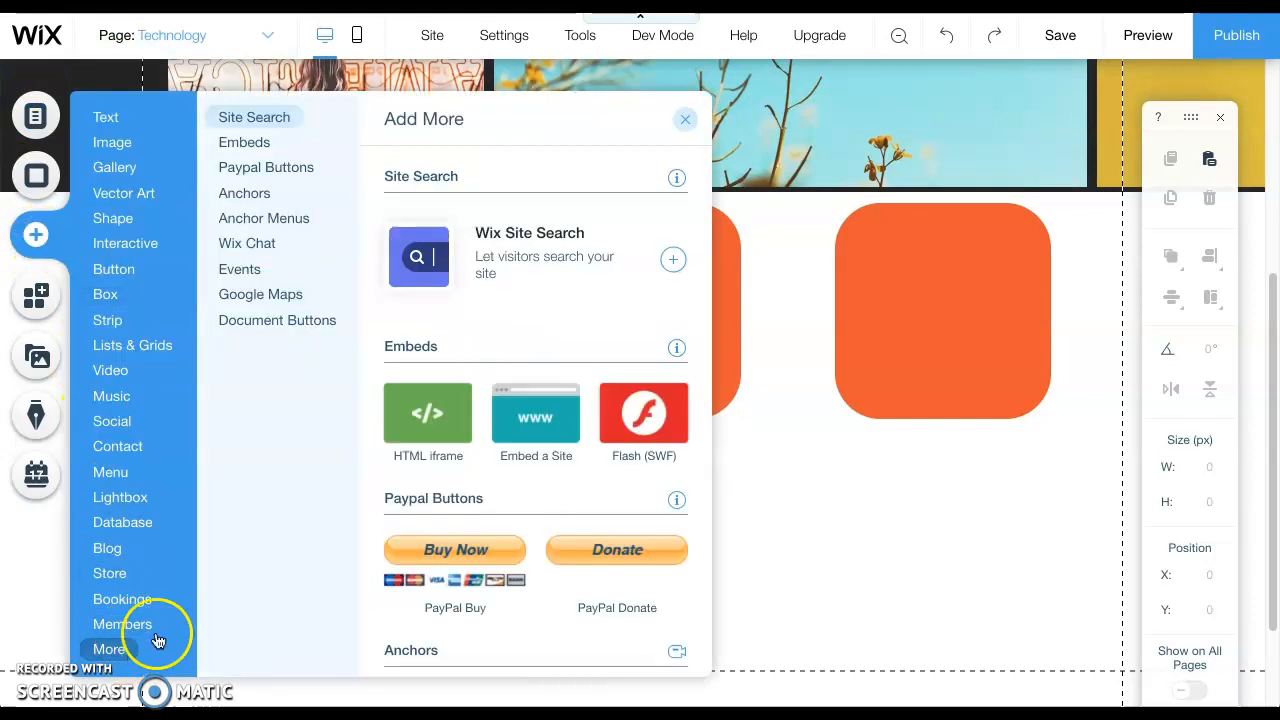
left_click(428, 413)
left_click(600, 276)
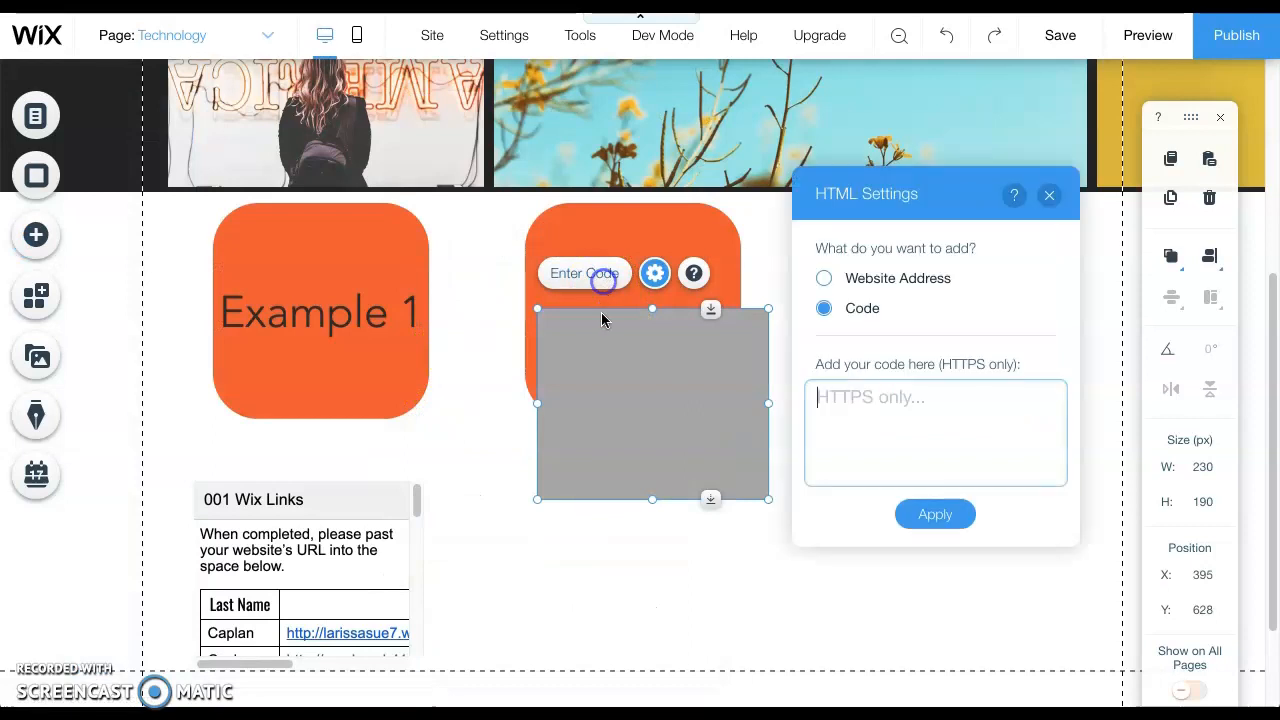
key("ctrl+v")
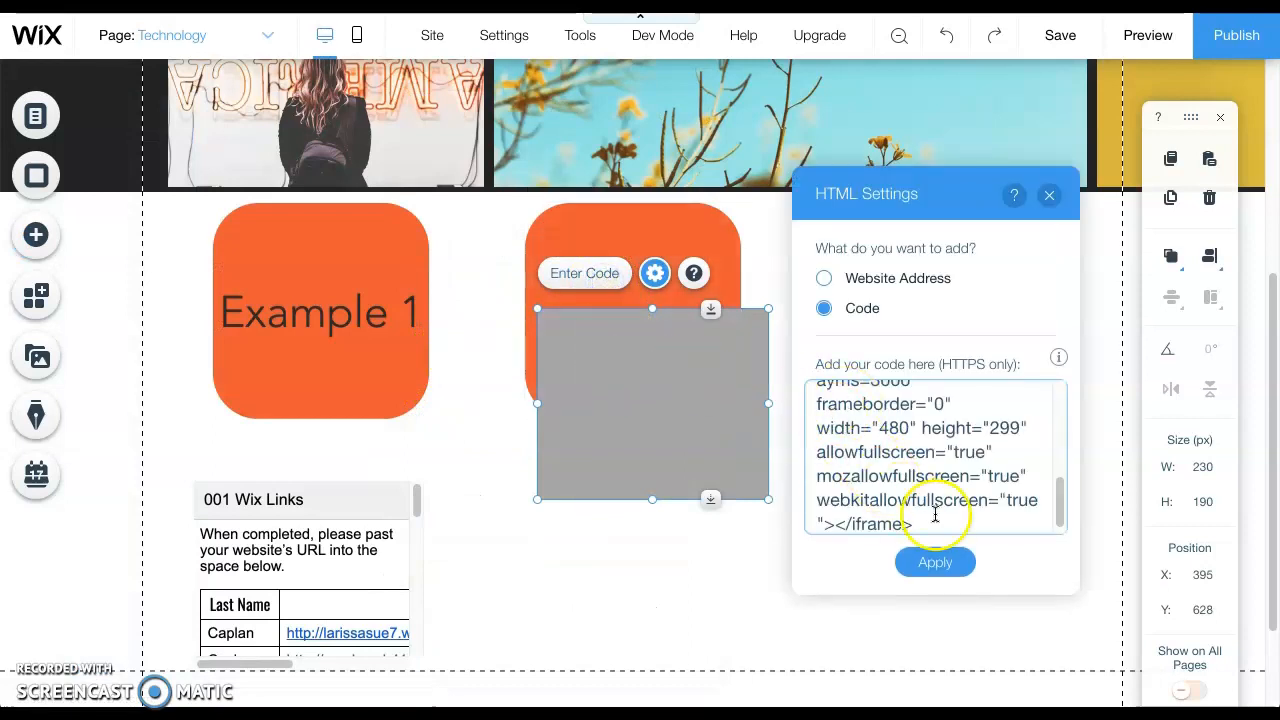
left_click(935, 562)
left_click_drag(663, 431, 663, 551)
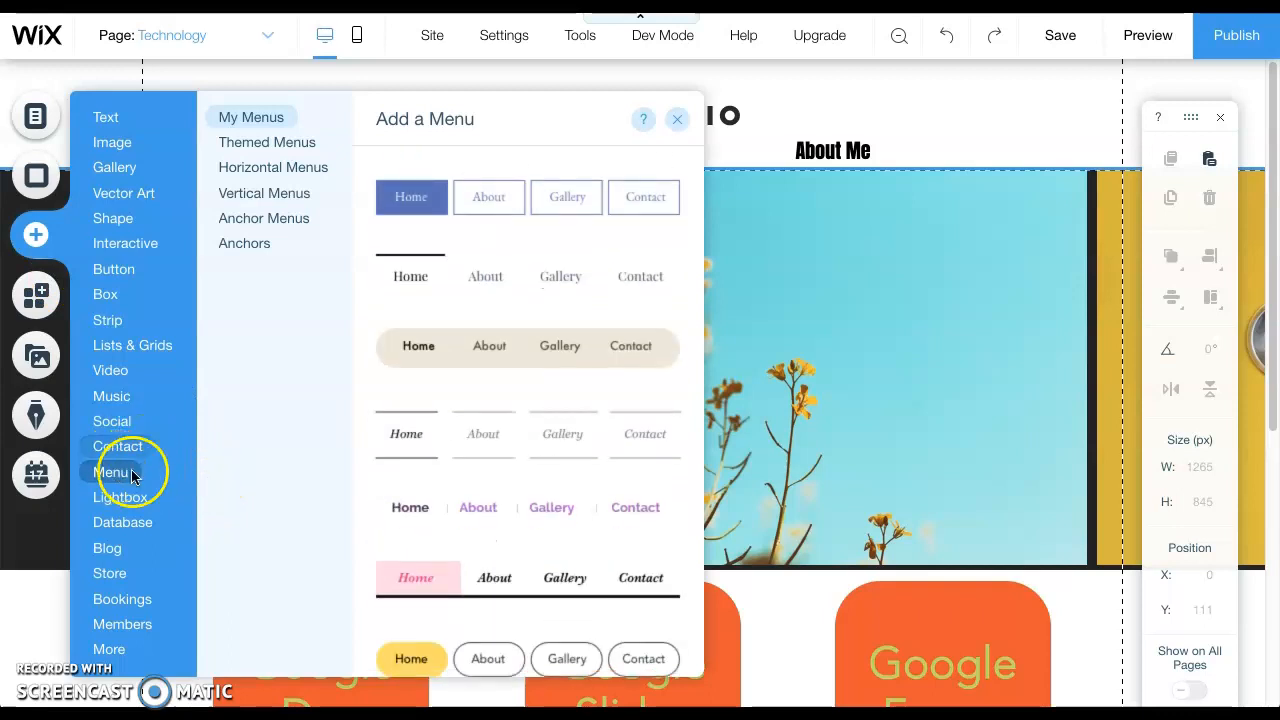
Step: Browse the contact forms and menus available to add, and look over the page's gallery, labelled squares and three embeds
mouse_move(118, 446)
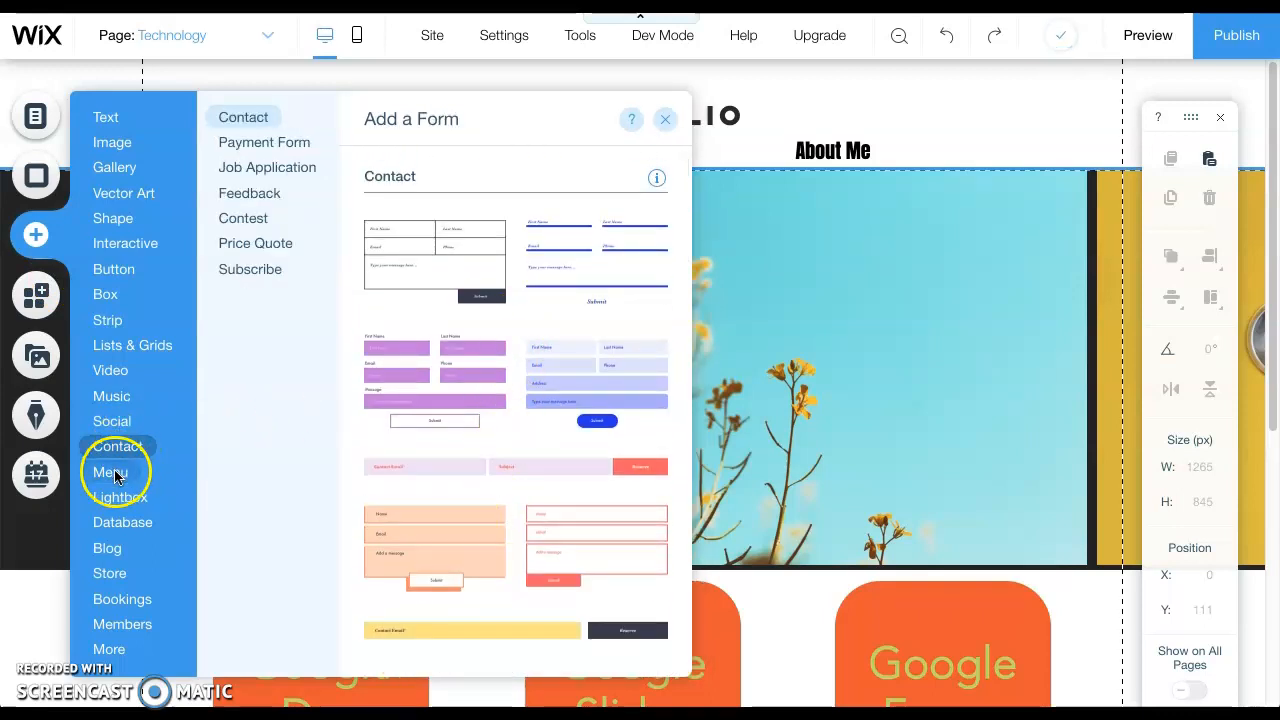
mouse_move(115, 478)
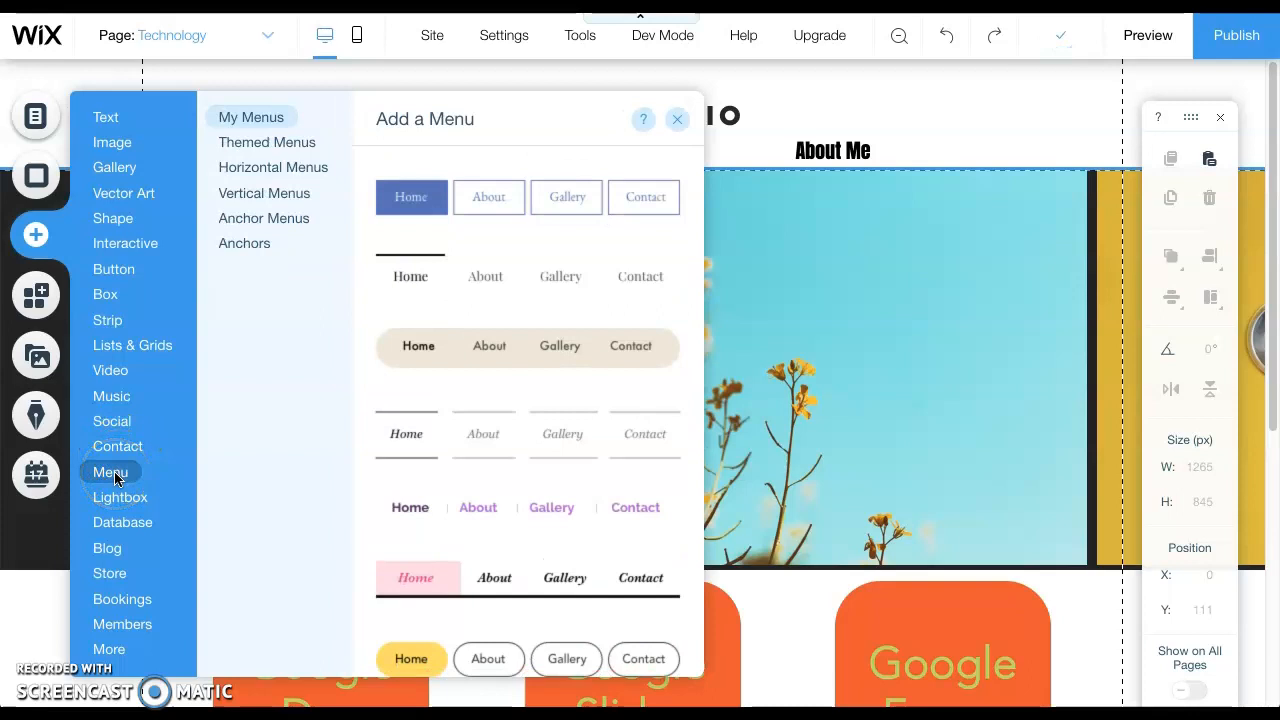
left_click(675, 120)
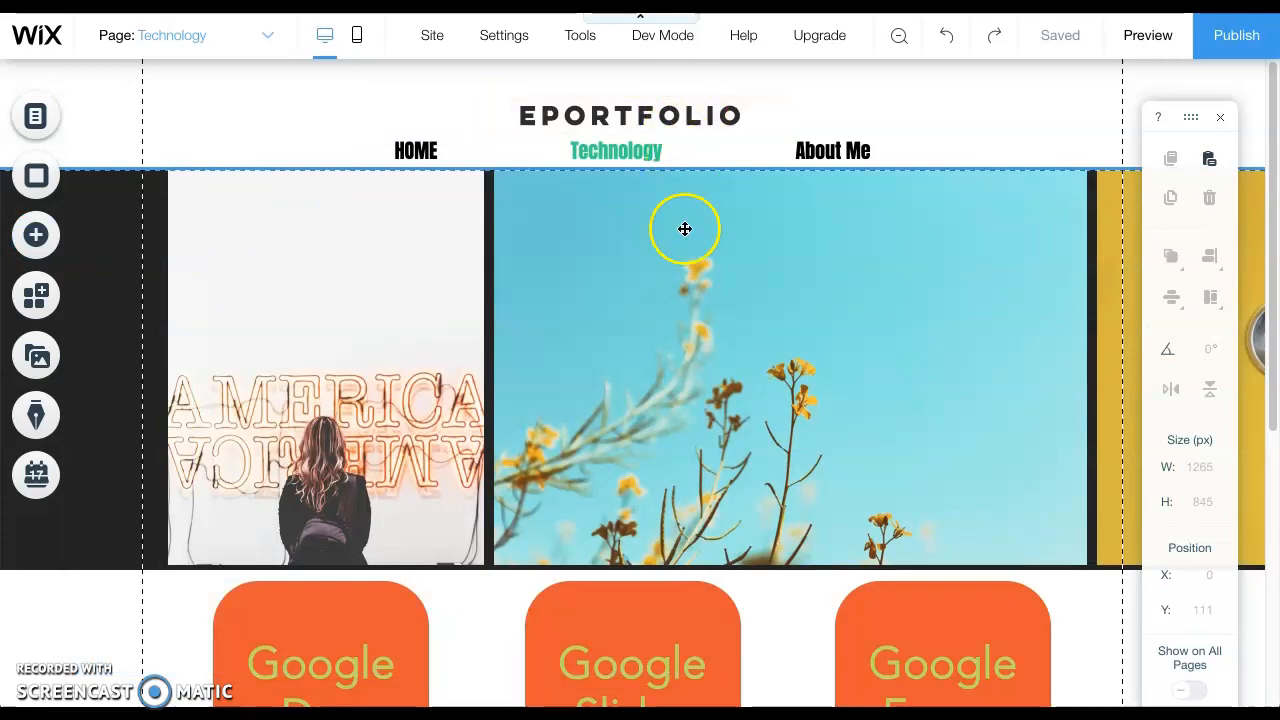
scroll(686, 271, "down", 3)
scroll(678, 283, "down", 1)
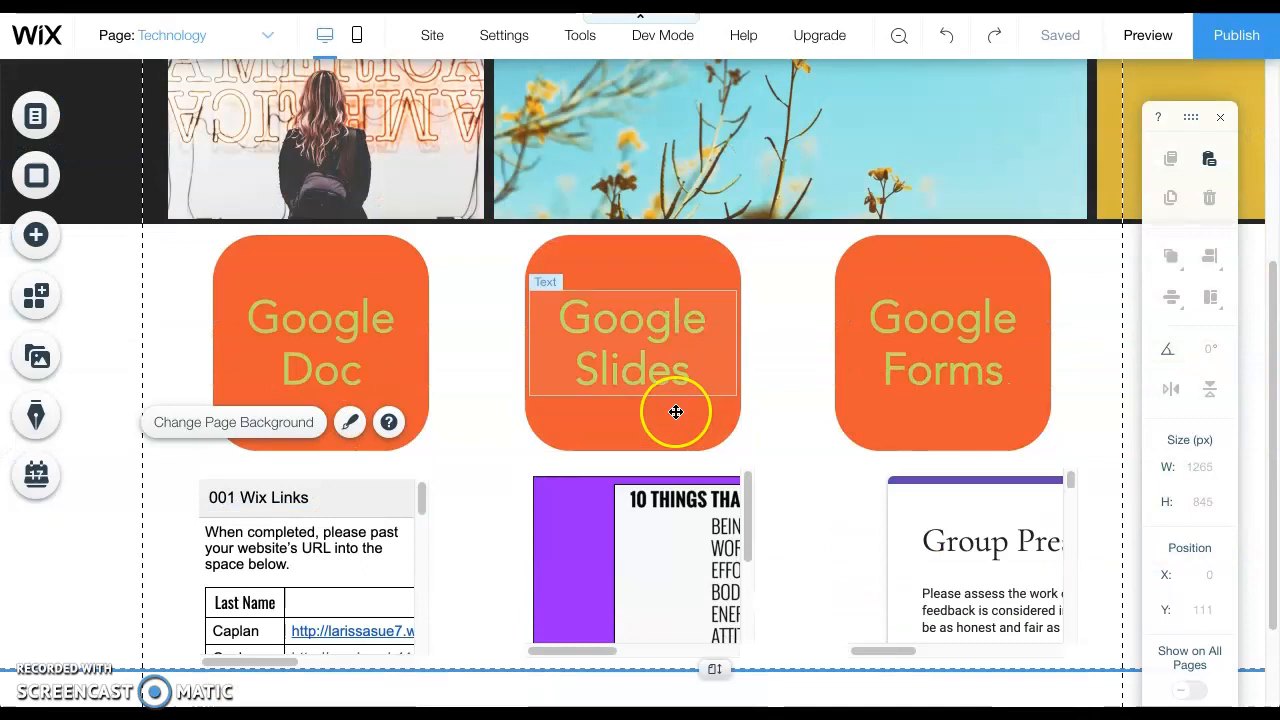
left_click(975, 545)
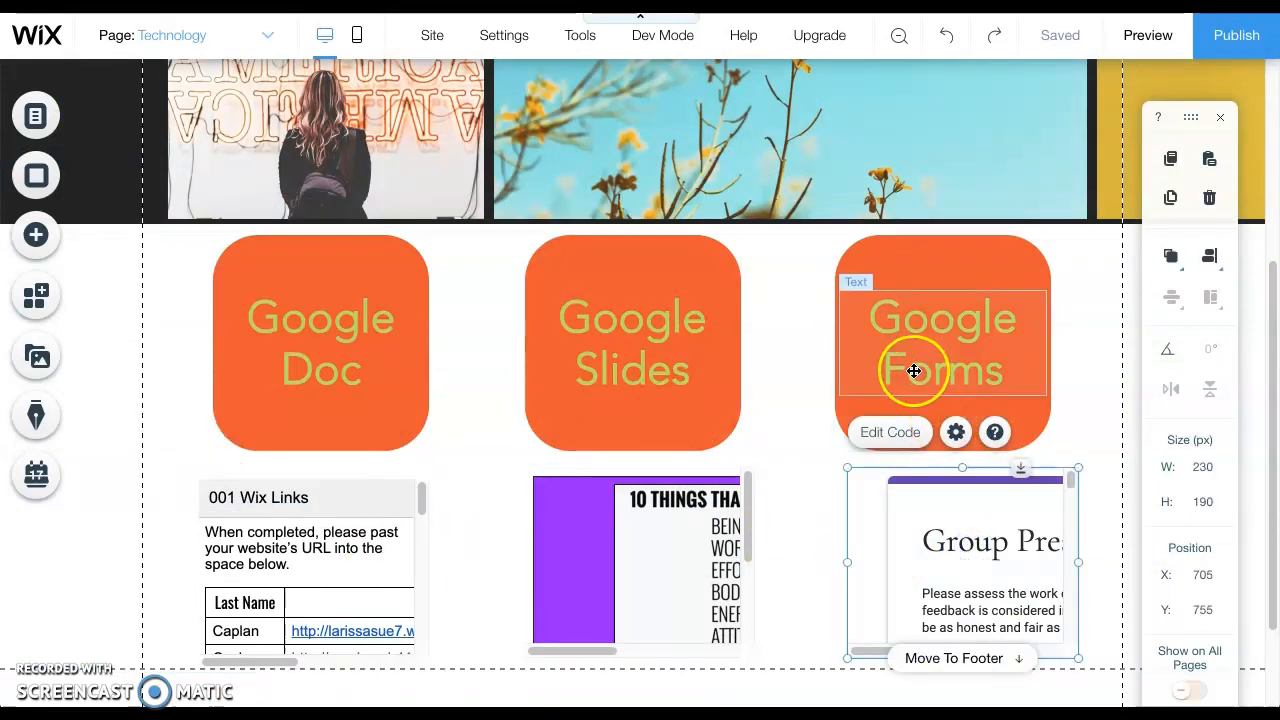
scroll(463, 366, "up", 5)
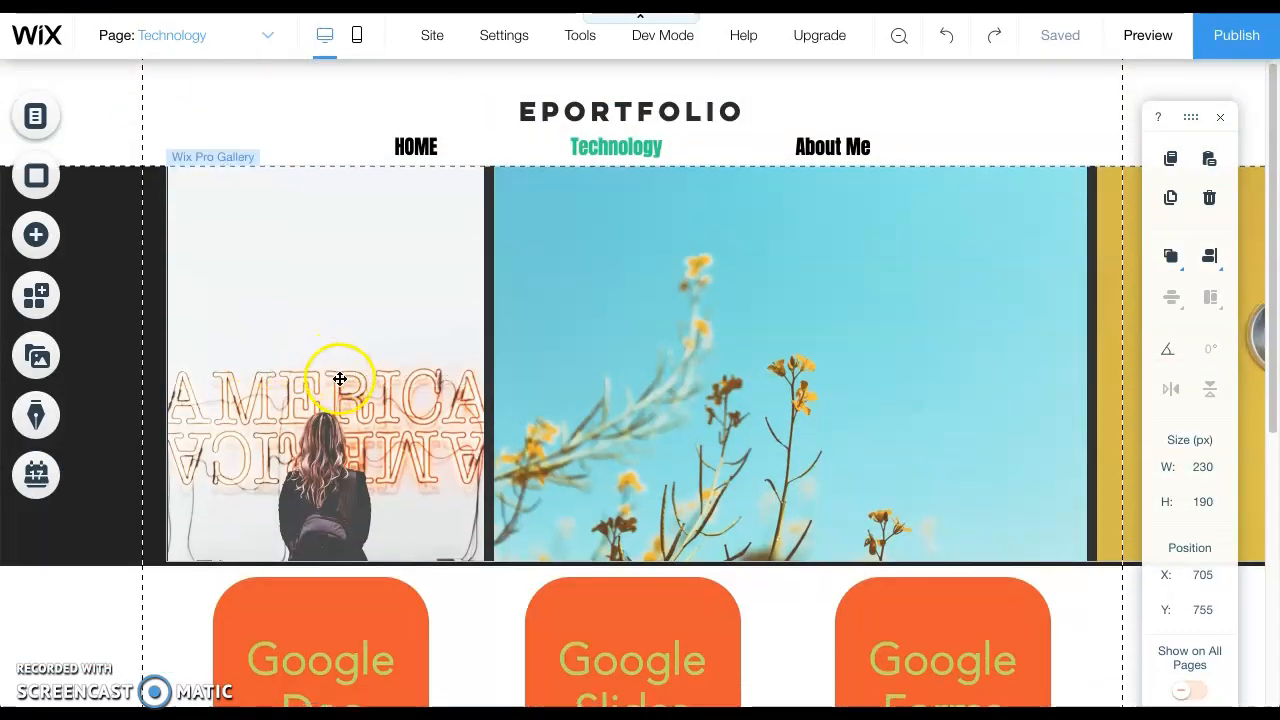
scroll(251, 491, "down", 3)
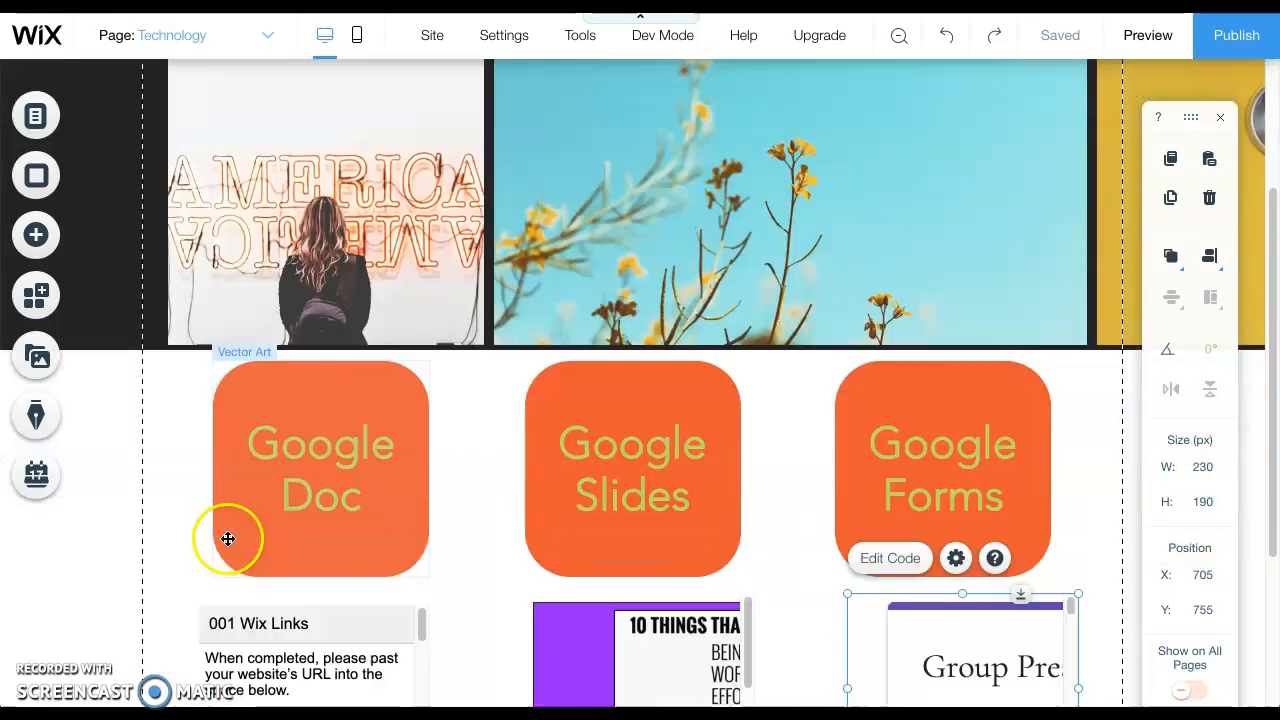
Step: Change the Technology page's background to the bright purple site color #8015E8
left_click(163, 457)
left_click(174, 430)
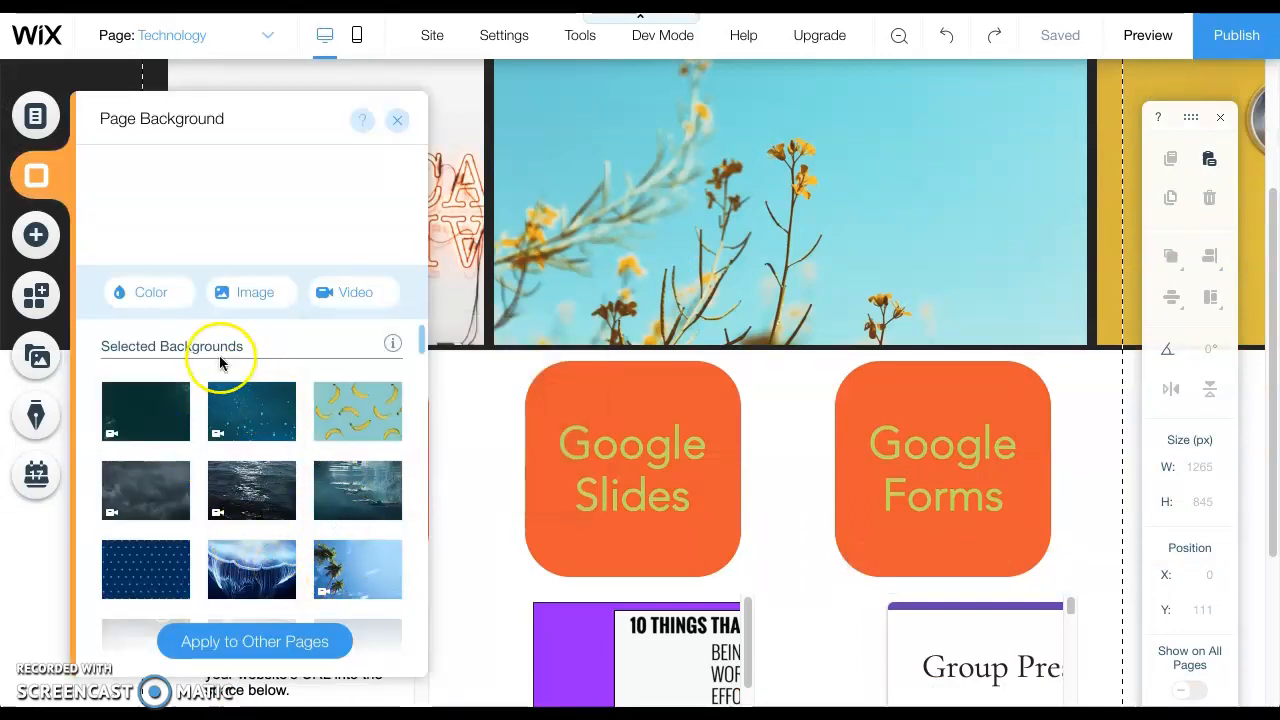
left_click(171, 302)
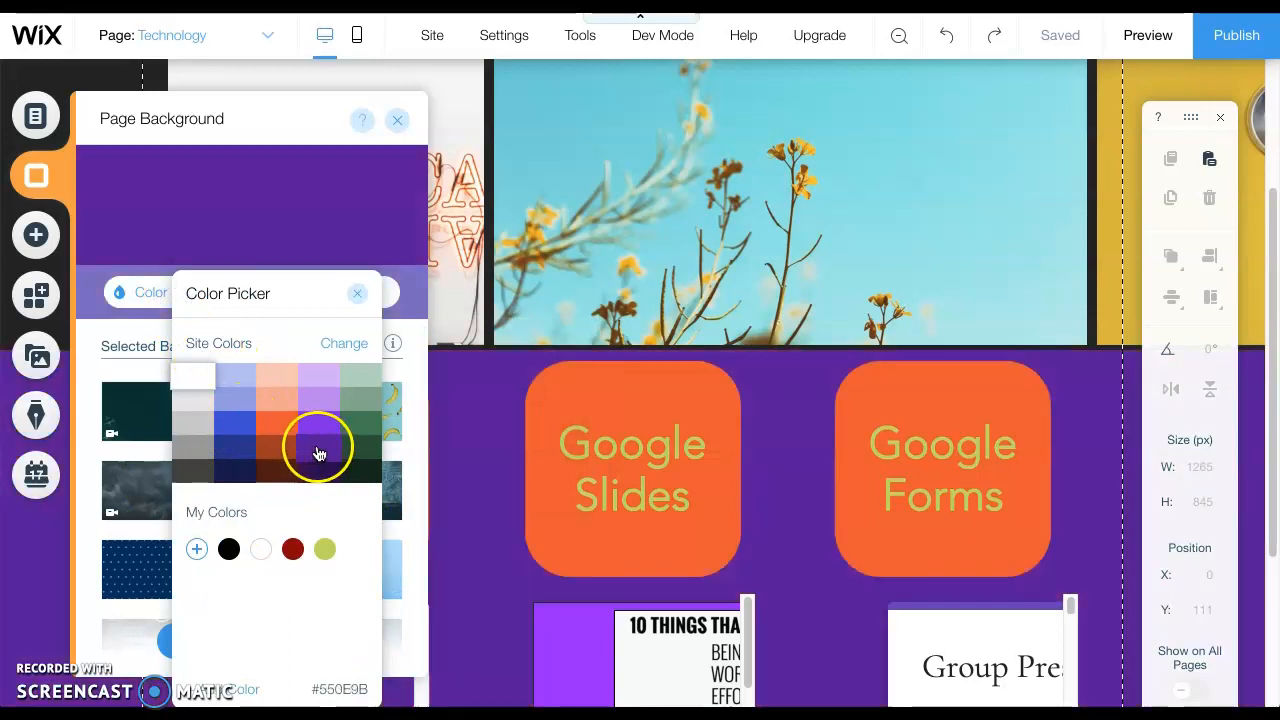
left_click(318, 424)
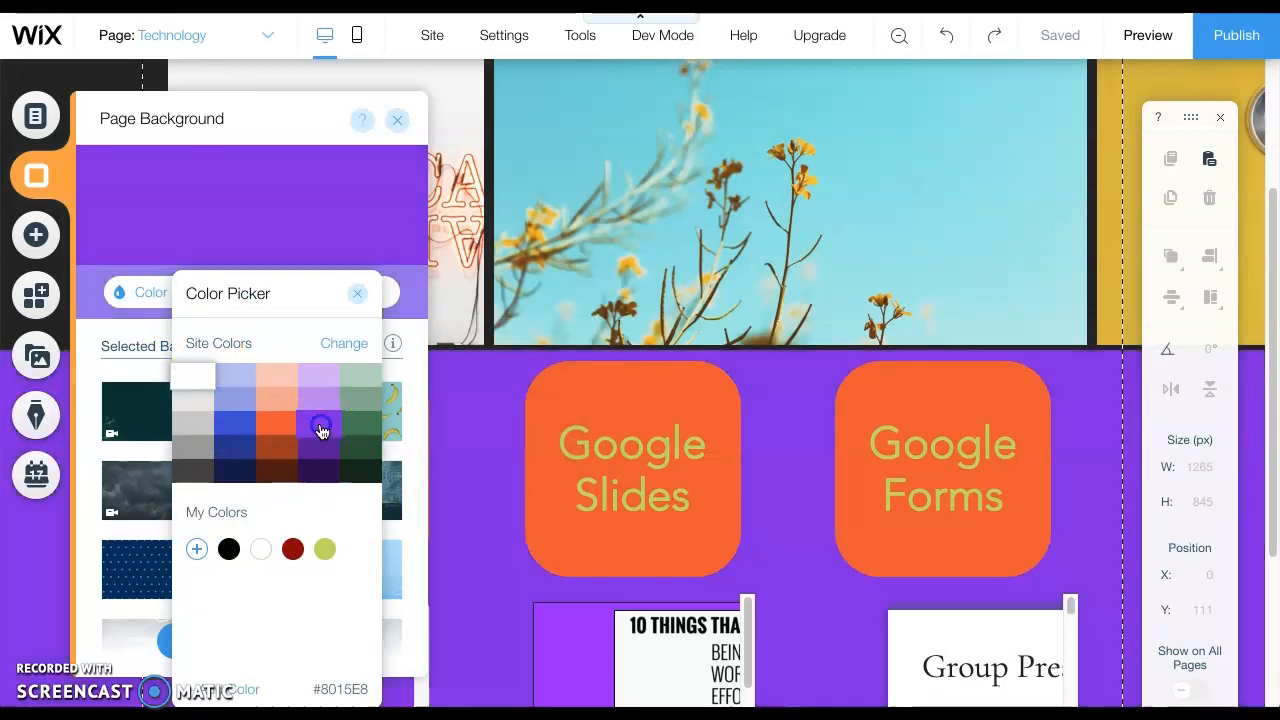
left_click(388, 213)
left_click(357, 293)
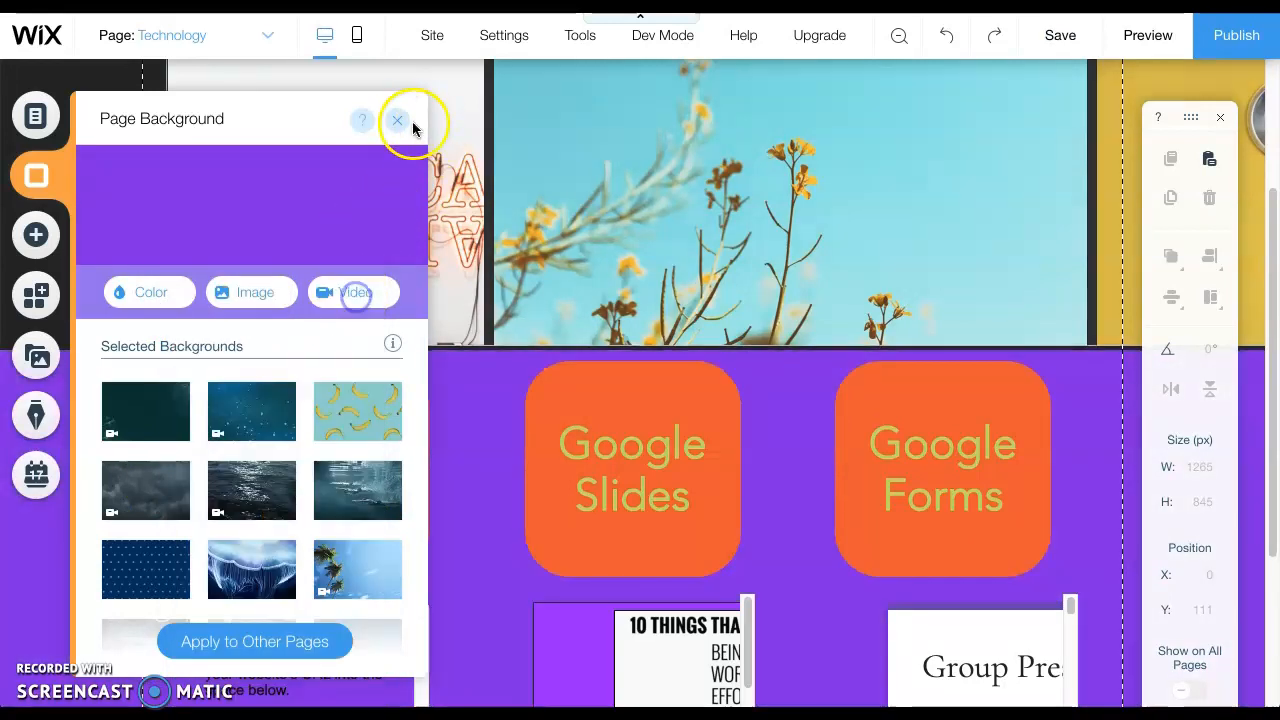
left_click(397, 120)
Step: Preview the Technology page and check its header, gallery, labelled squares and embedded Google files against the purple background
scroll(451, 491, "up", 3)
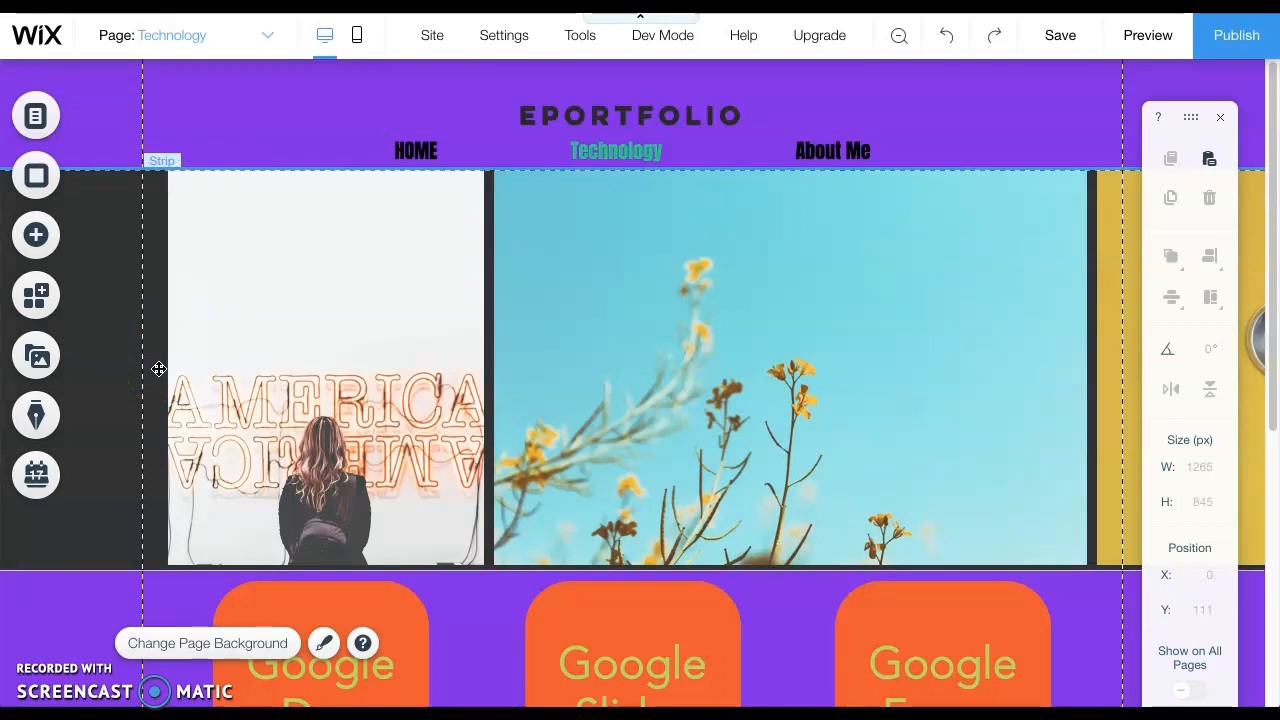
left_click(1148, 36)
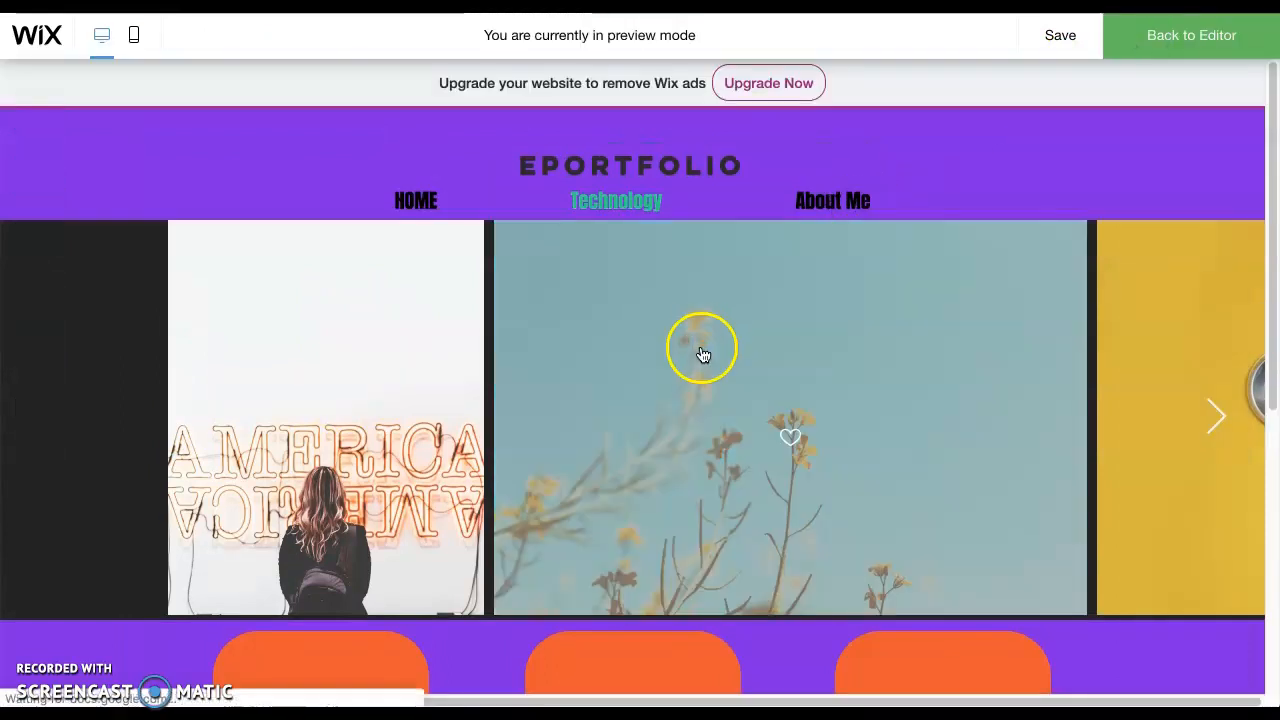
scroll(686, 344, "down", 1)
scroll(685, 346, "up", 1)
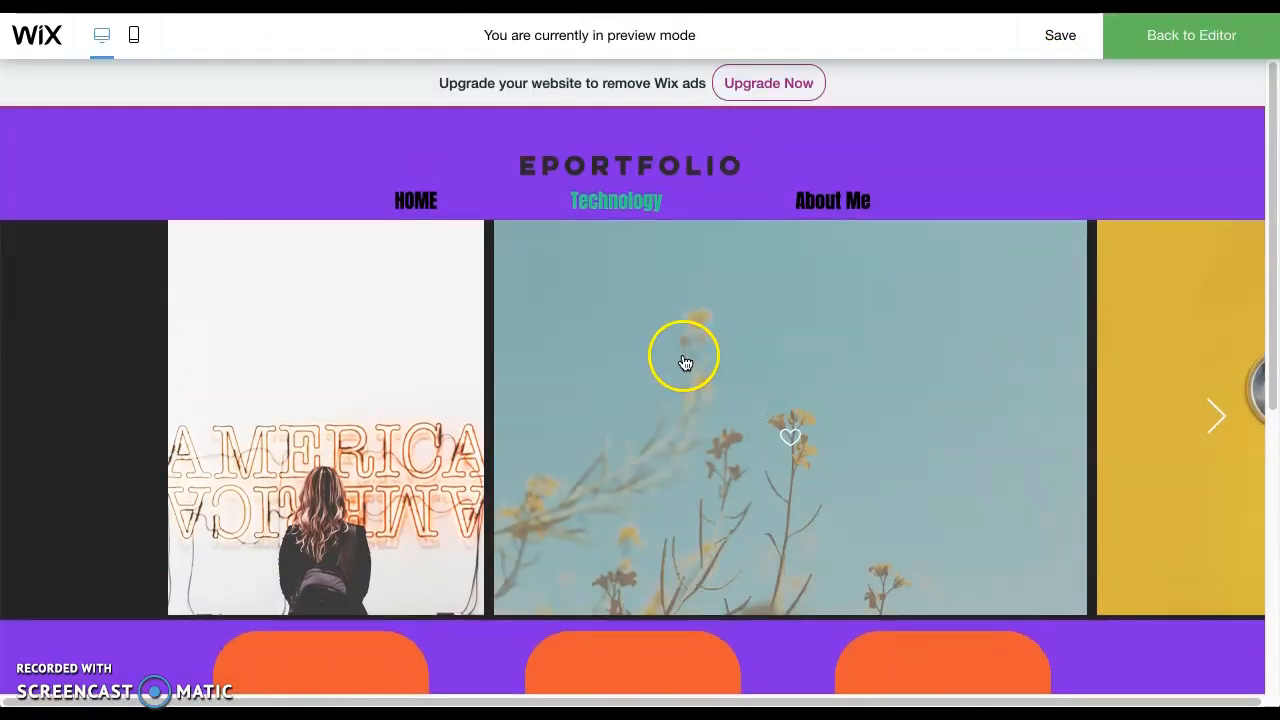
scroll(697, 394, "down", 5)
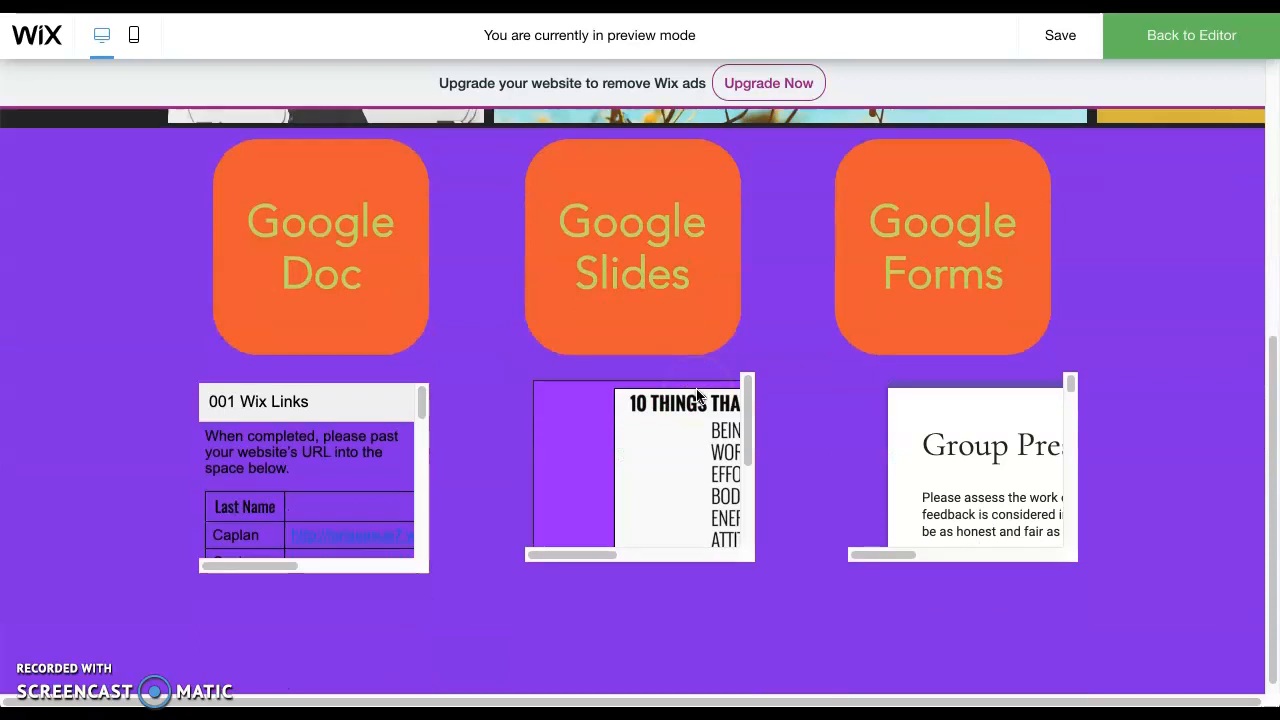
scroll(757, 398, "up", 5)
Step: Return from the preview to the editor and publish the site
left_click(1181, 55)
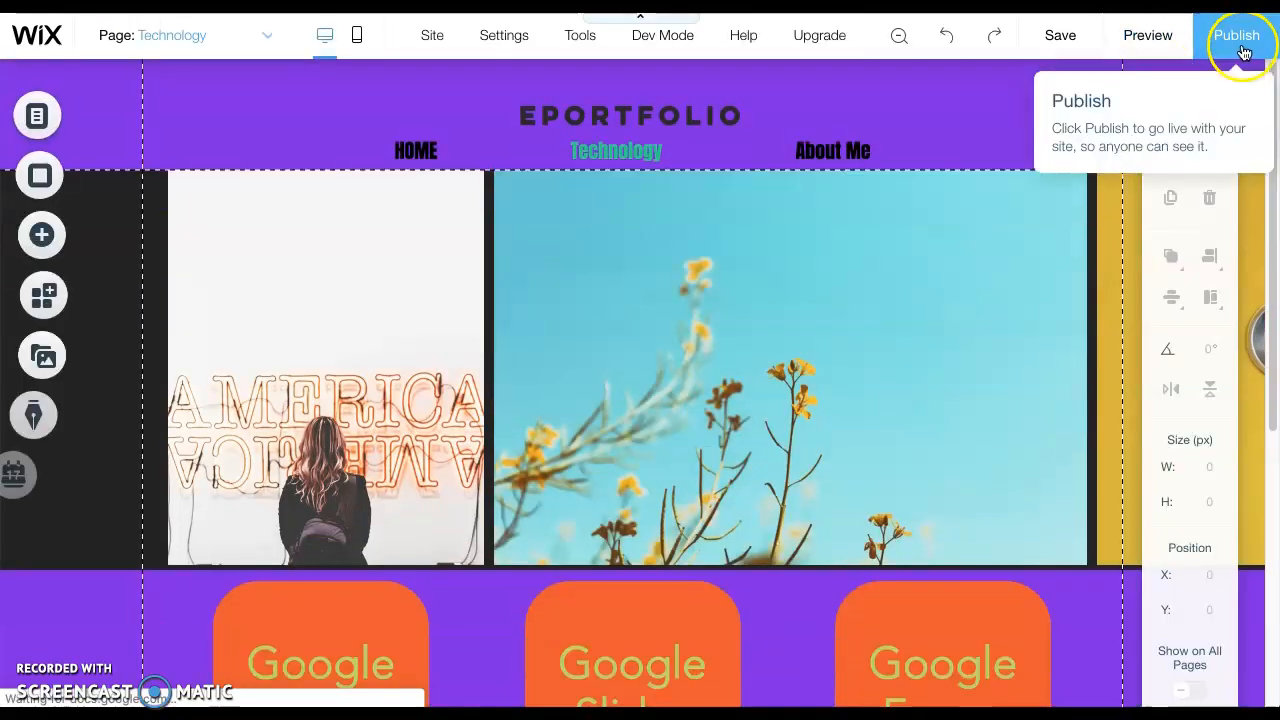
left_click(1243, 51)
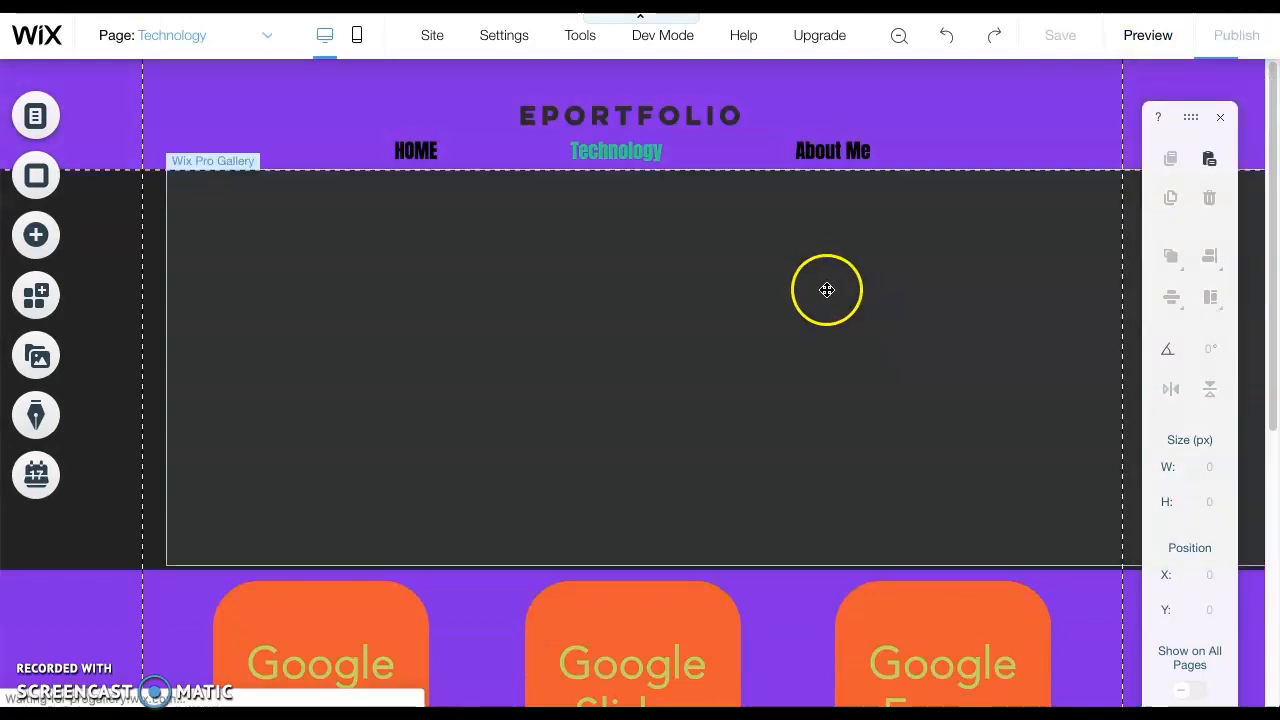